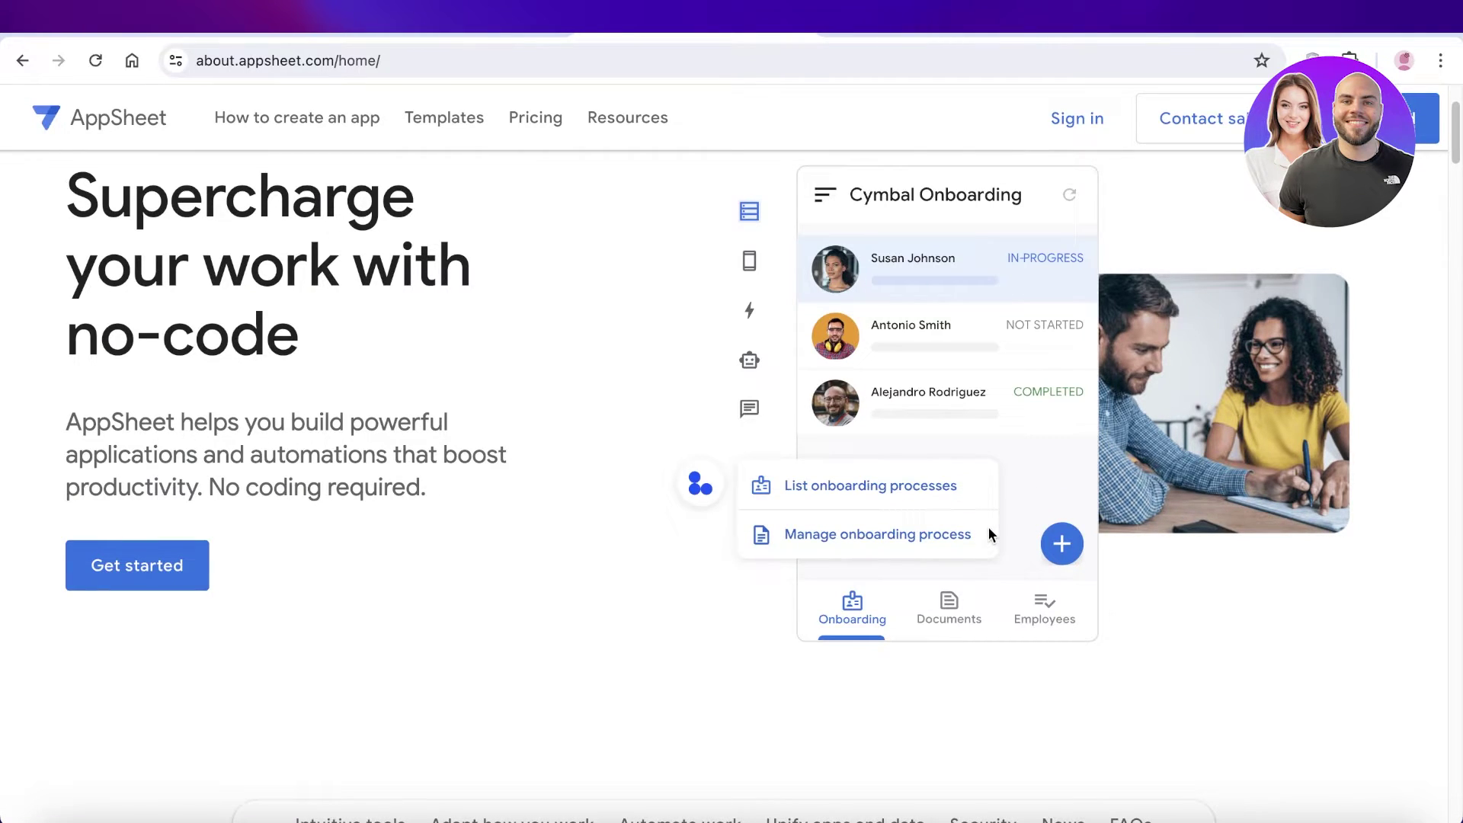
# Look through the AppSheet home page, covering its app-building, automation, security and news sections.
pyautogui.scroll(2, 976, 534)
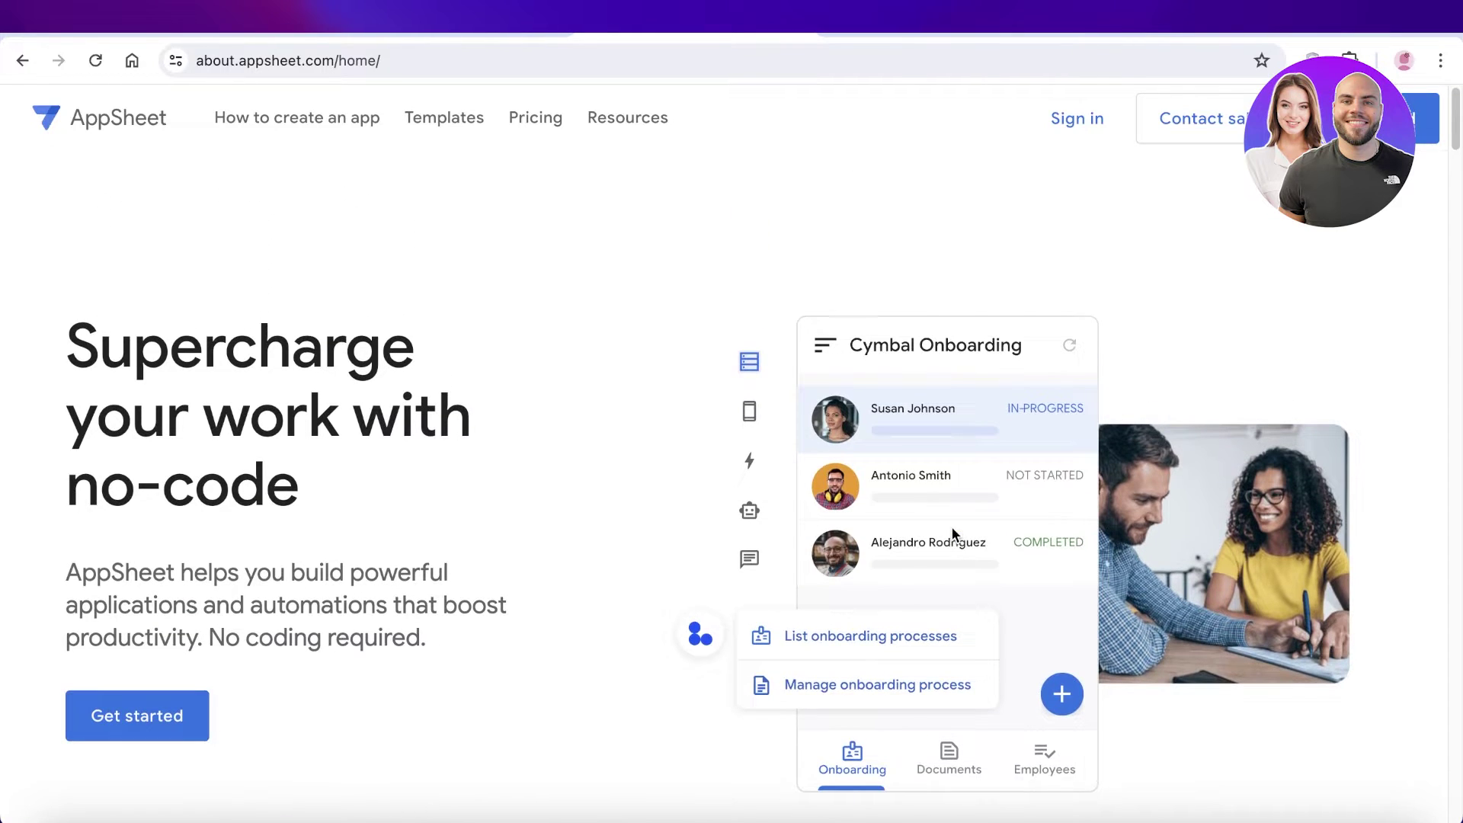
pyautogui.scroll(-10, 479, 496)
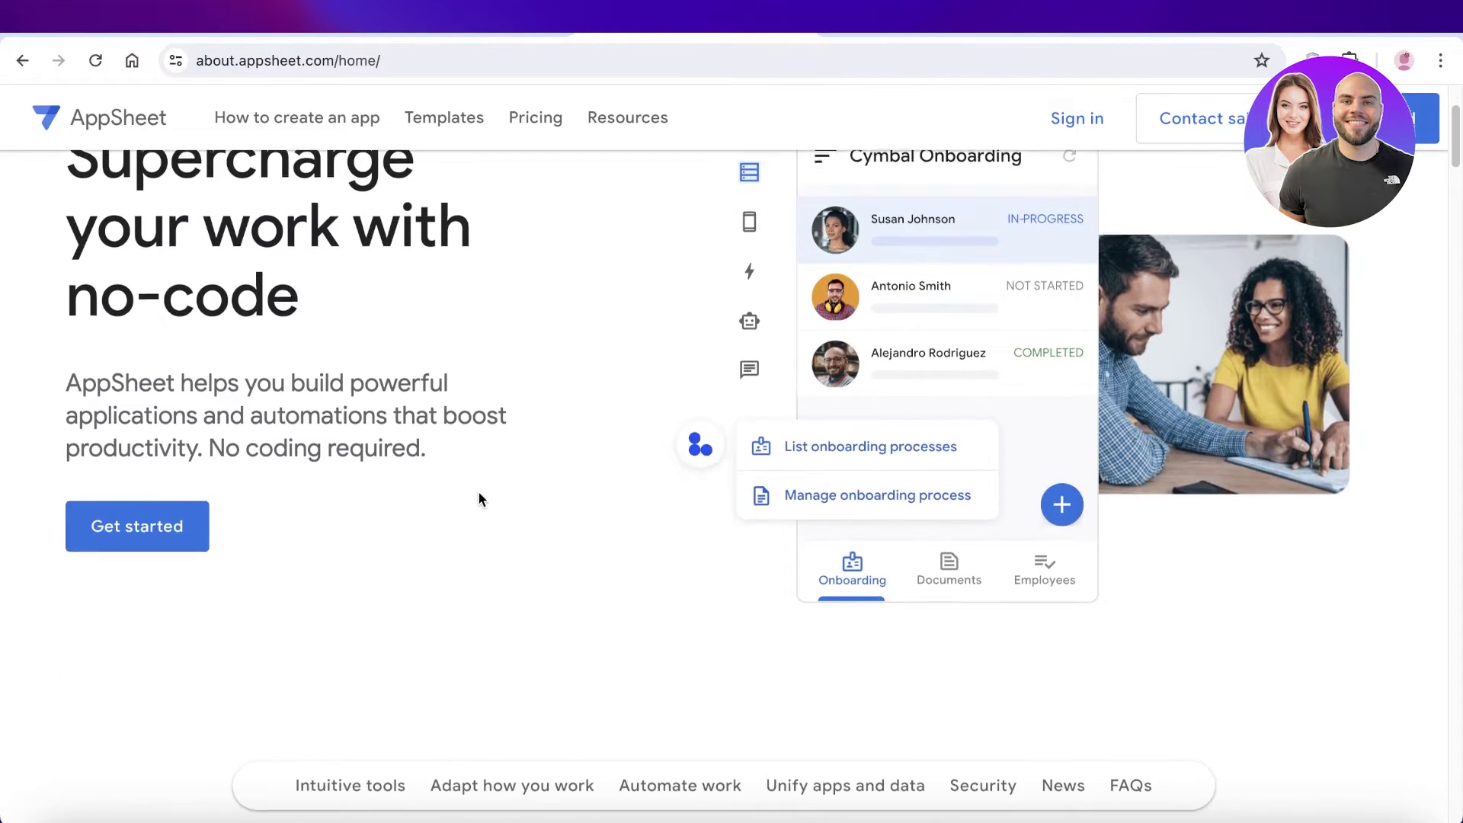
pyautogui.scroll(-10, 476, 494)
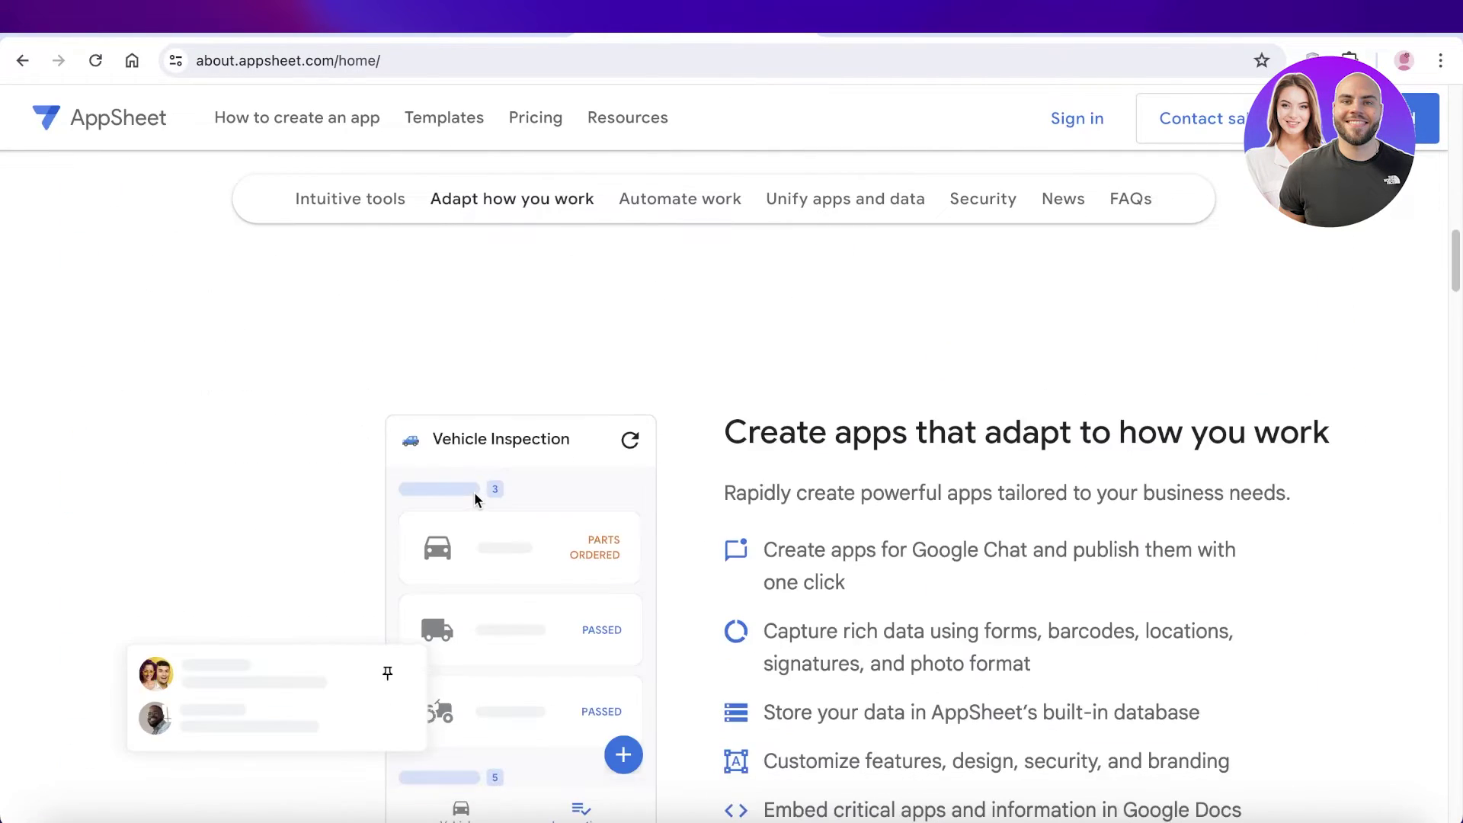
pyautogui.scroll(-12, 473, 505)
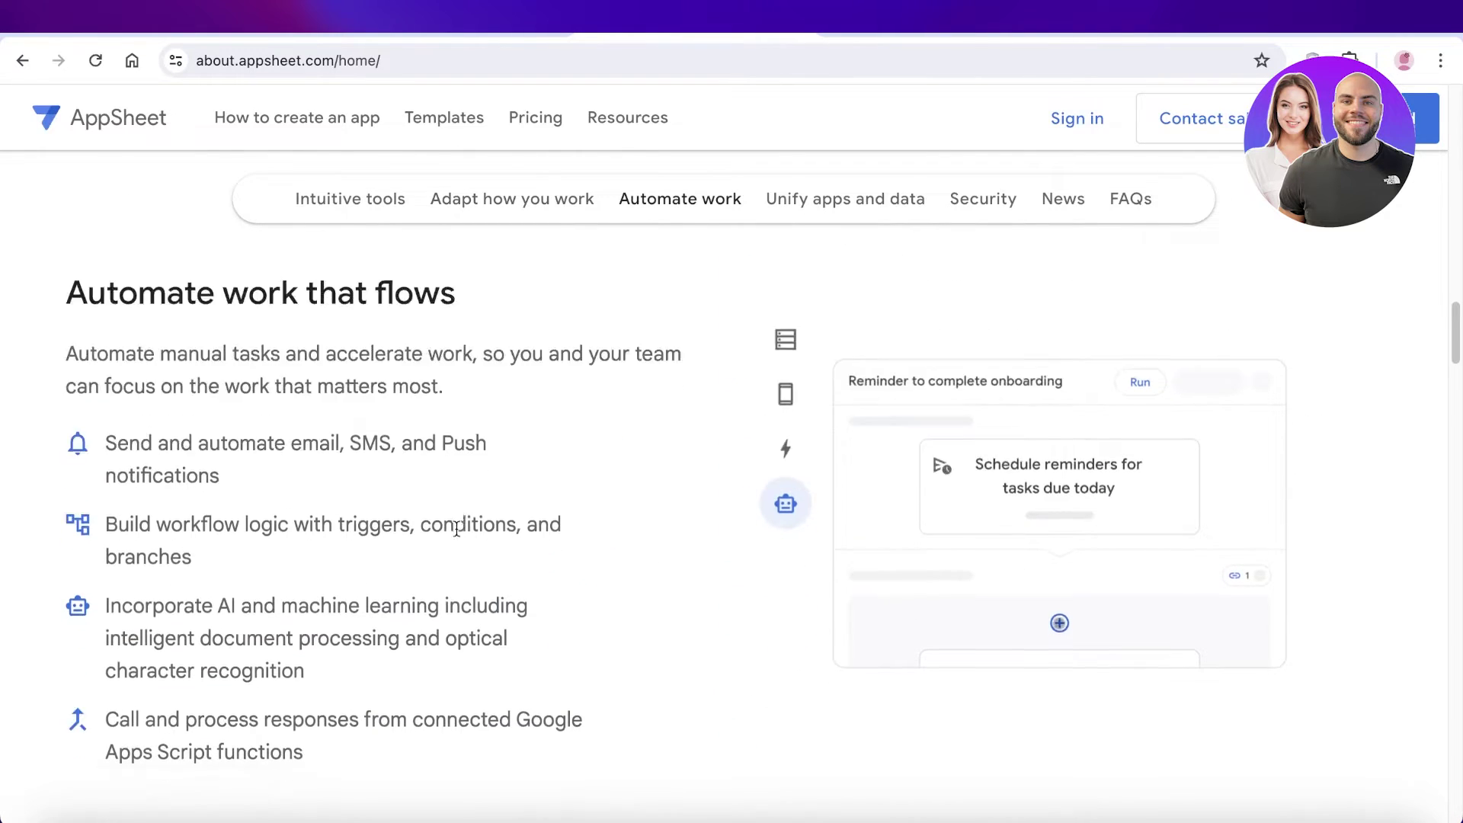
pyautogui.scroll(-5, 456, 533)
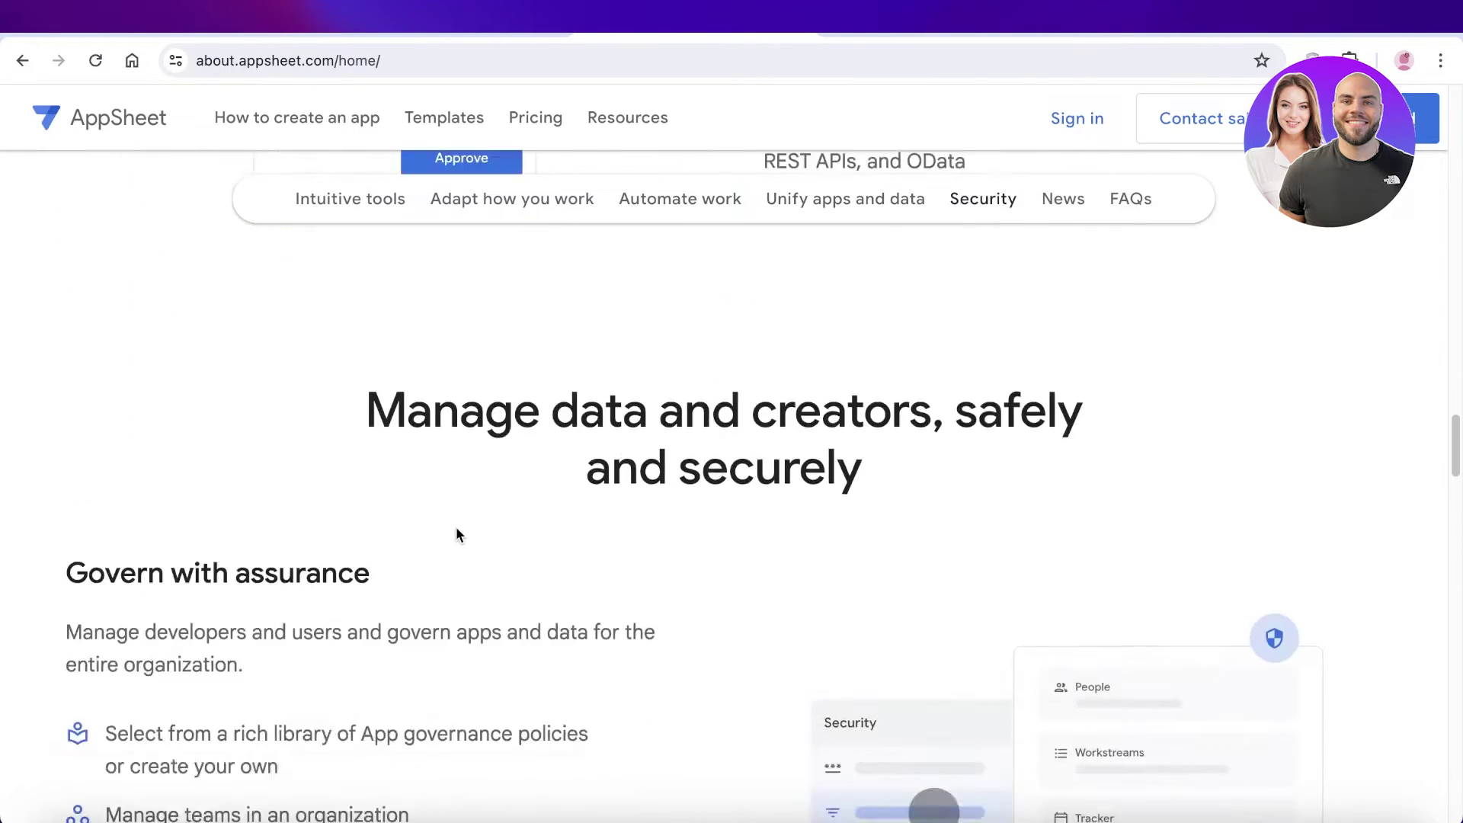
pyautogui.scroll(-5, 458, 524)
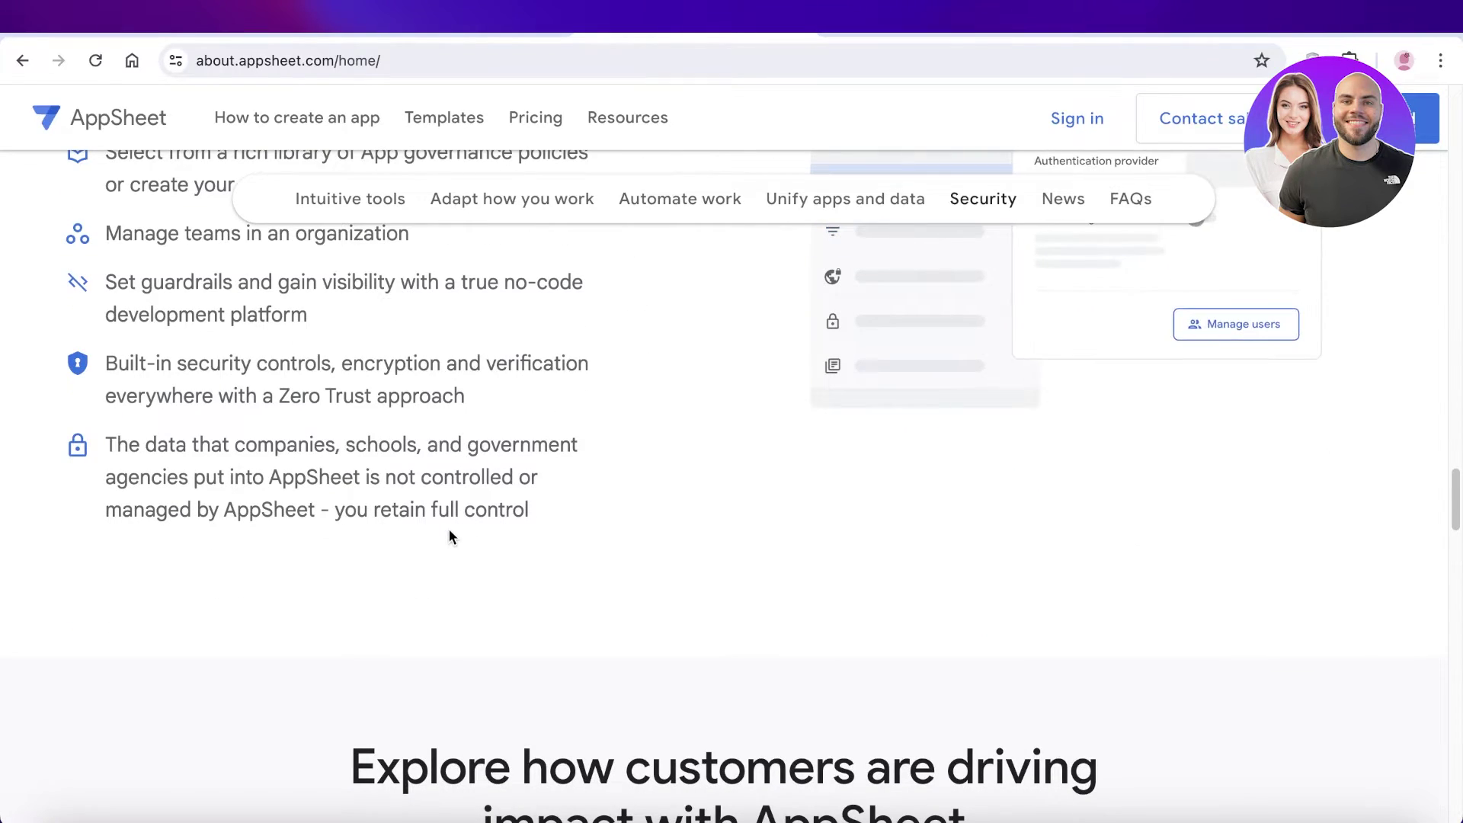
pyautogui.scroll(-15, 449, 531)
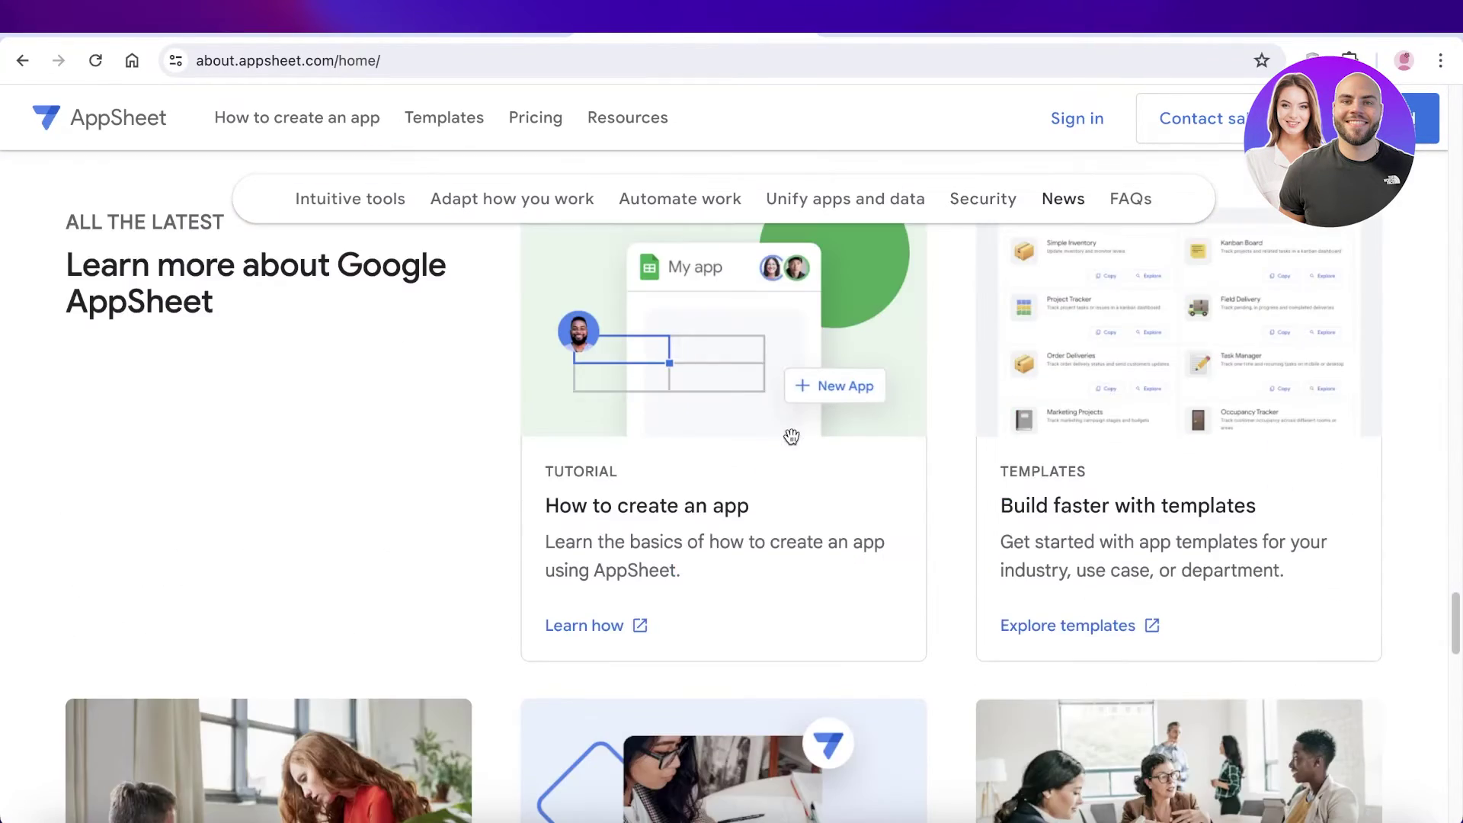
pyautogui.scroll(20, 762, 473)
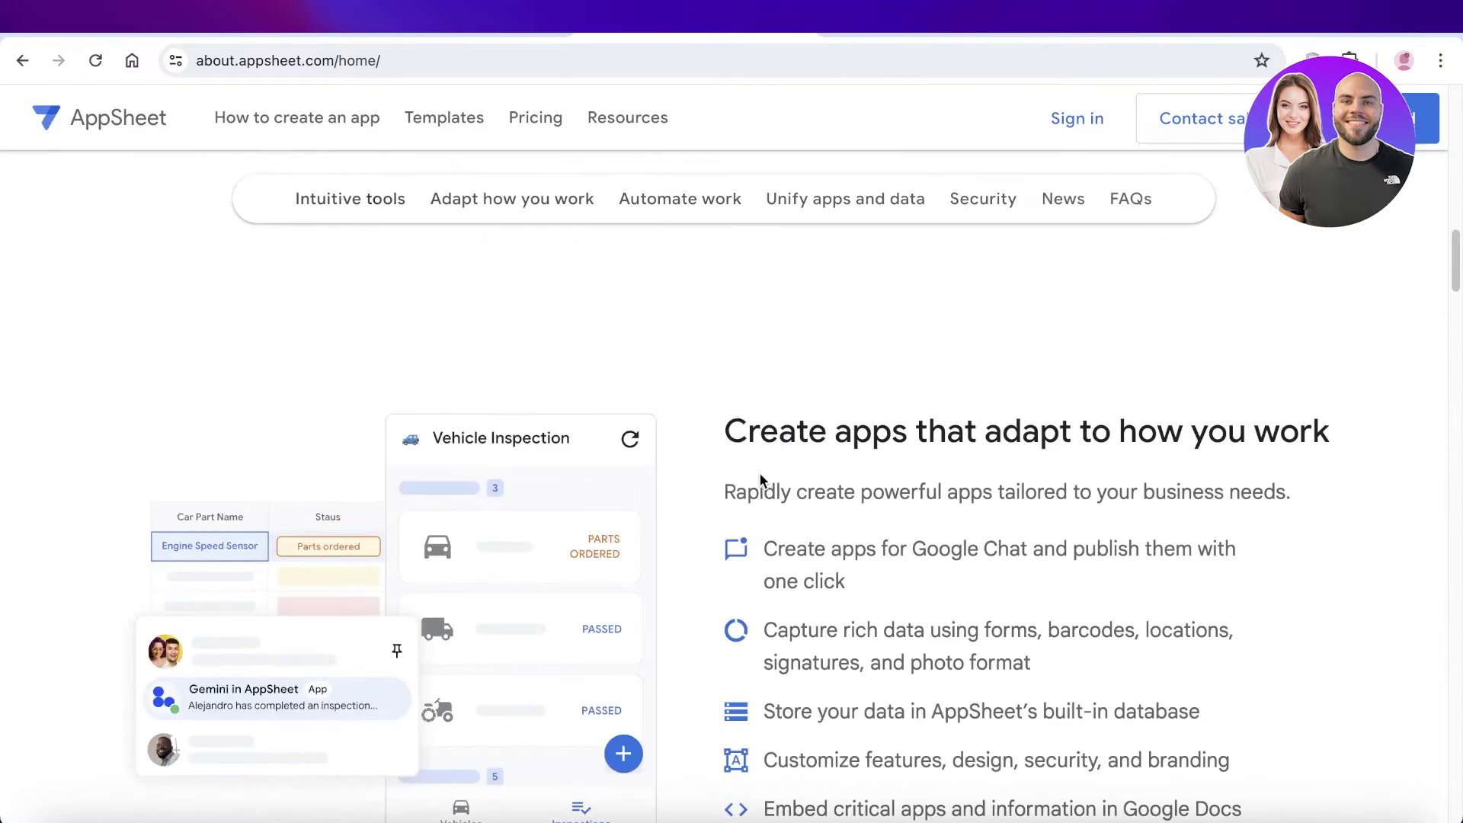
pyautogui.scroll(8, 764, 466)
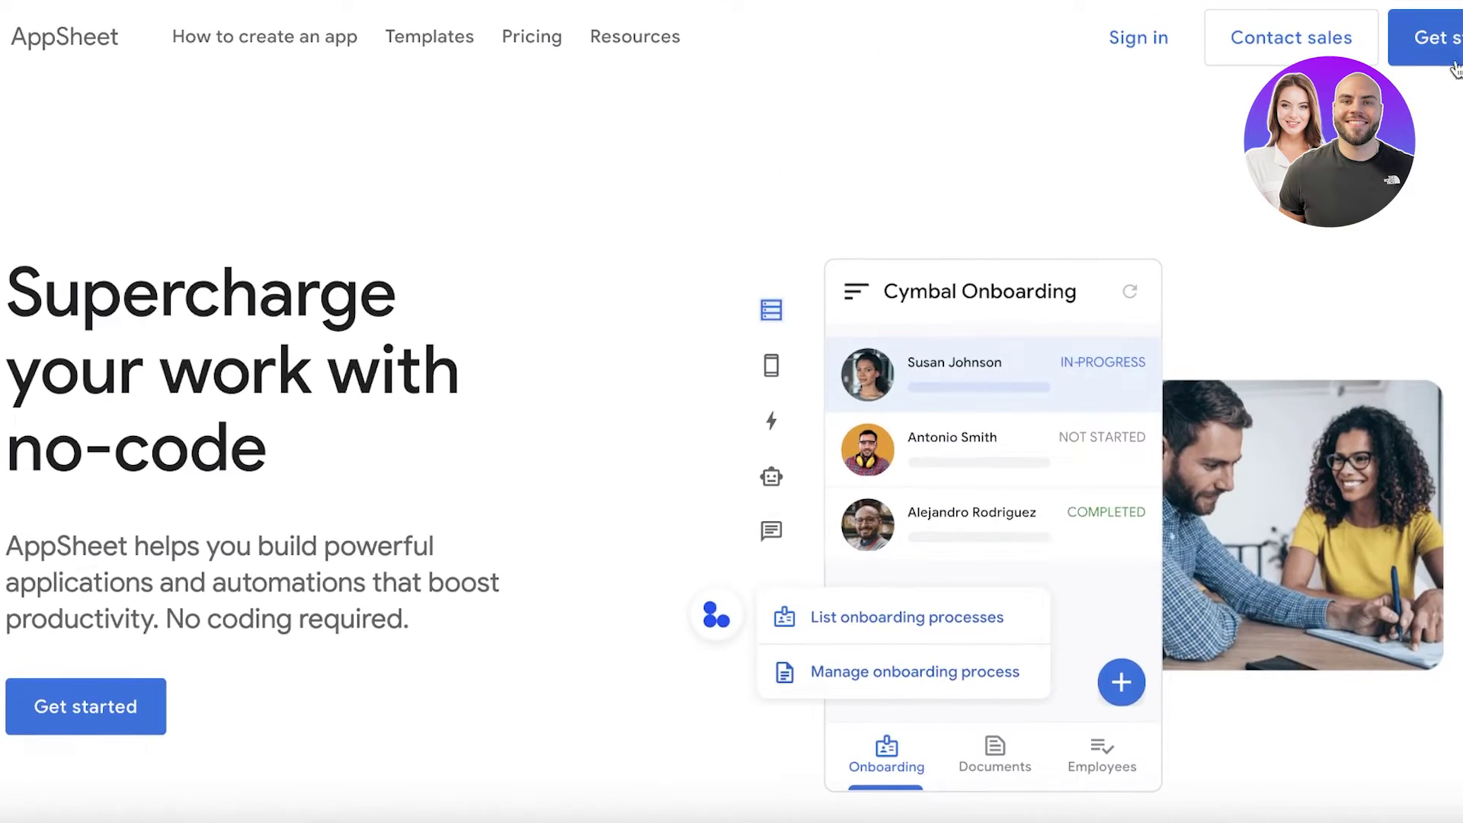
# Sign in to AppSheet with a Google account, allow access to Drive and Sheets, and dismiss the cookie notice.
pyautogui.click(1138, 37)
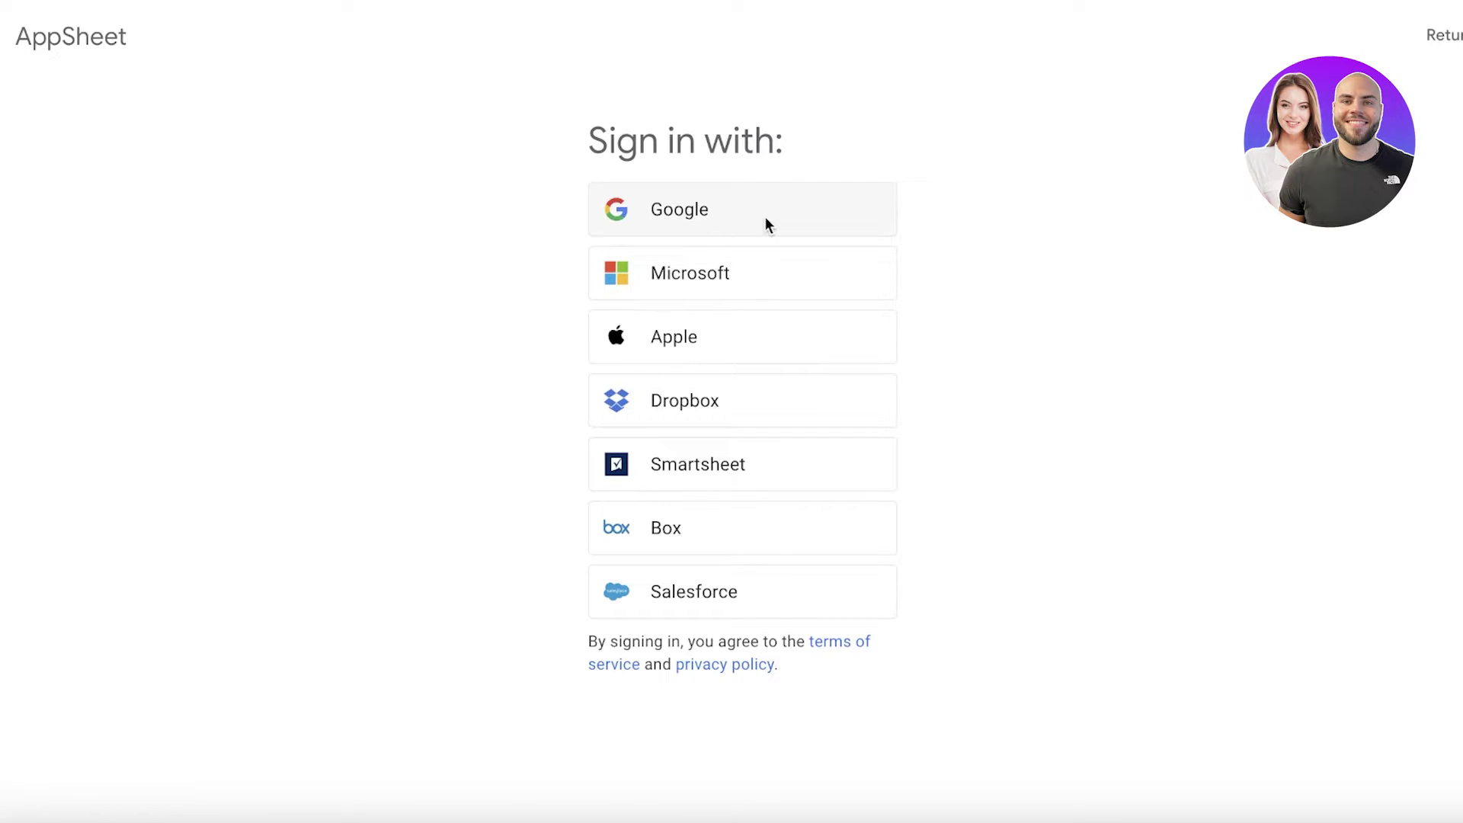
pyautogui.click(722, 223)
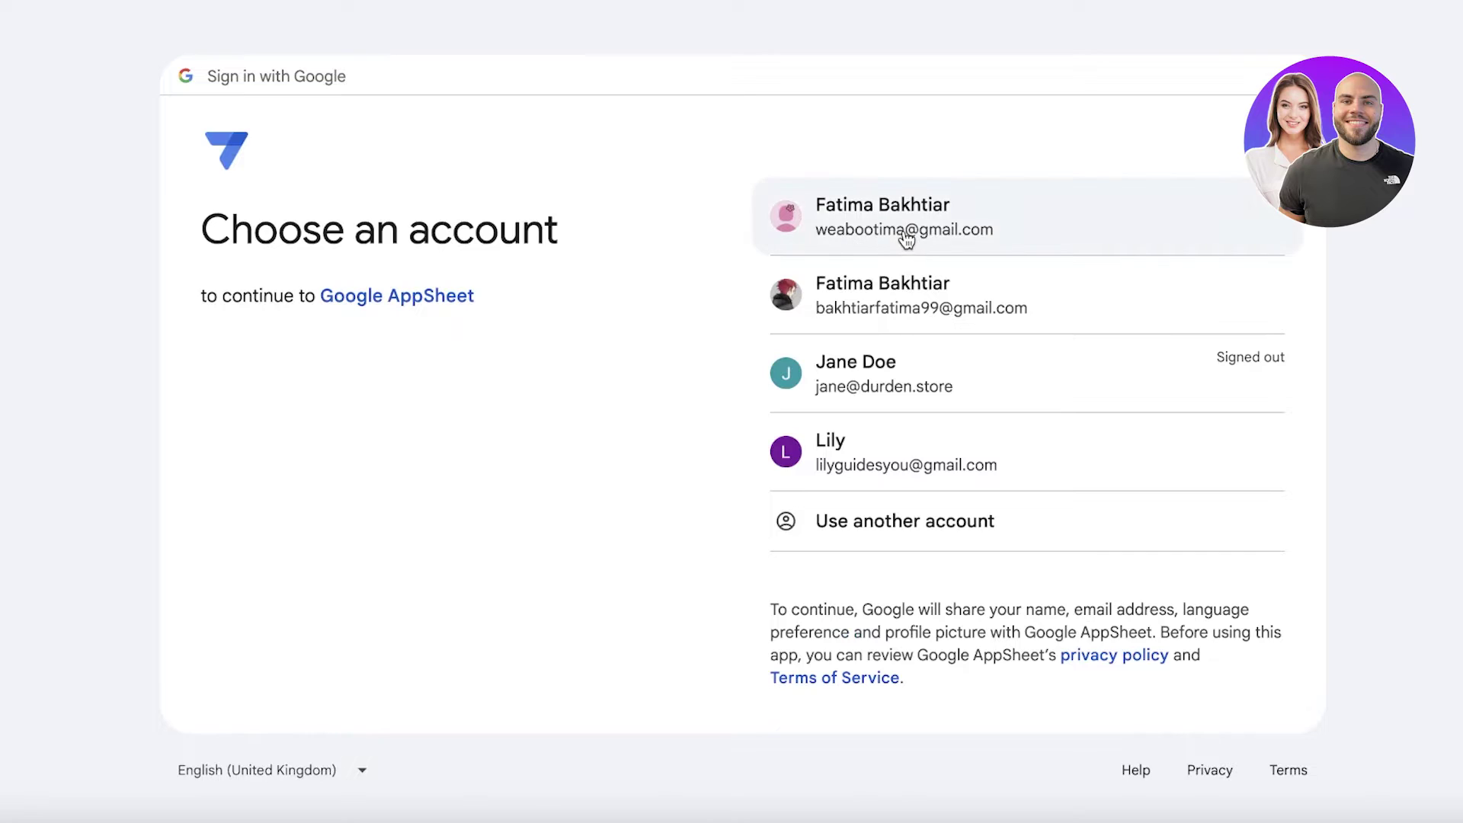
pyautogui.click(882, 457)
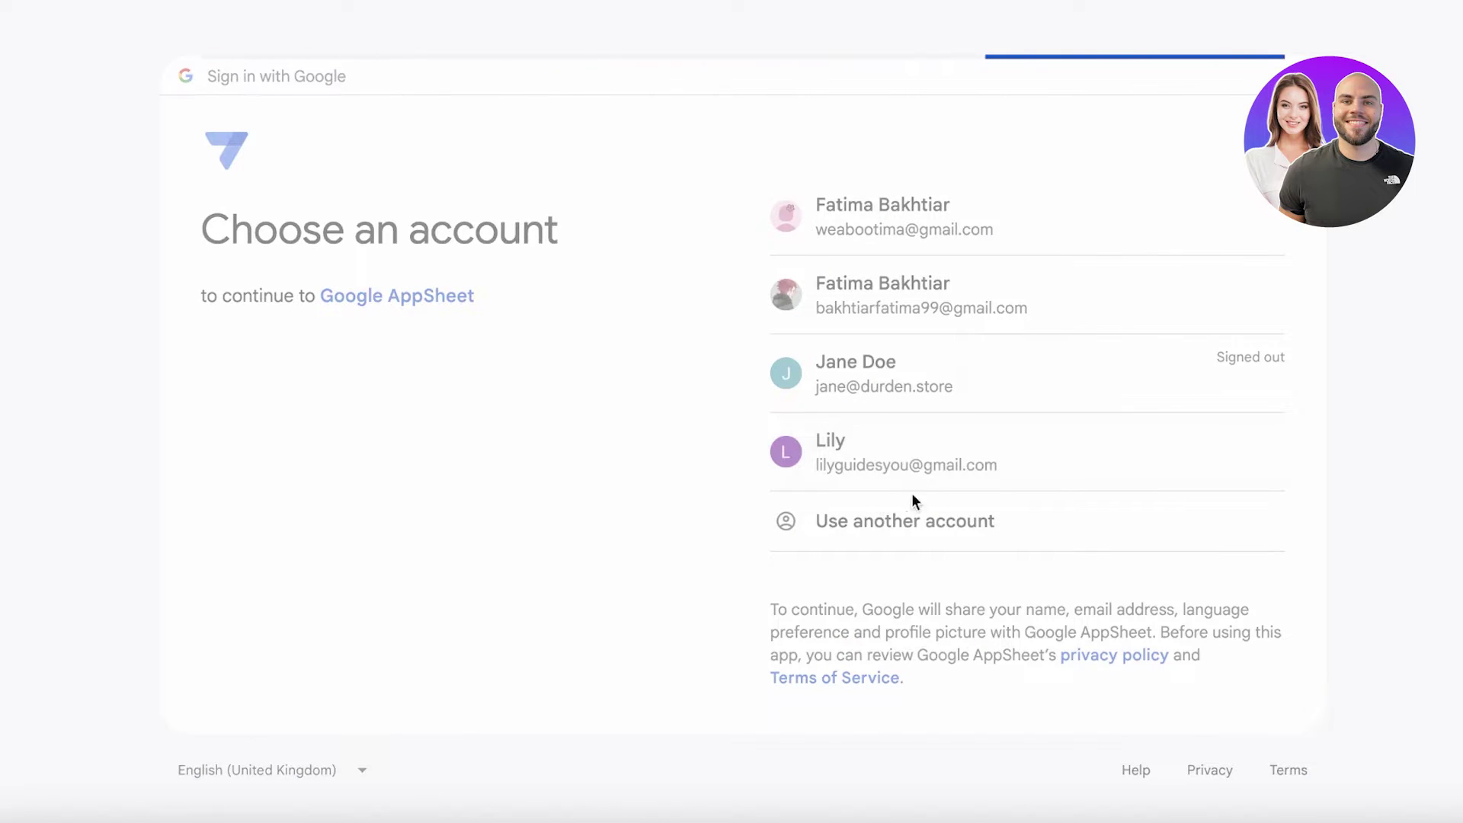
pyautogui.click(1078, 539)
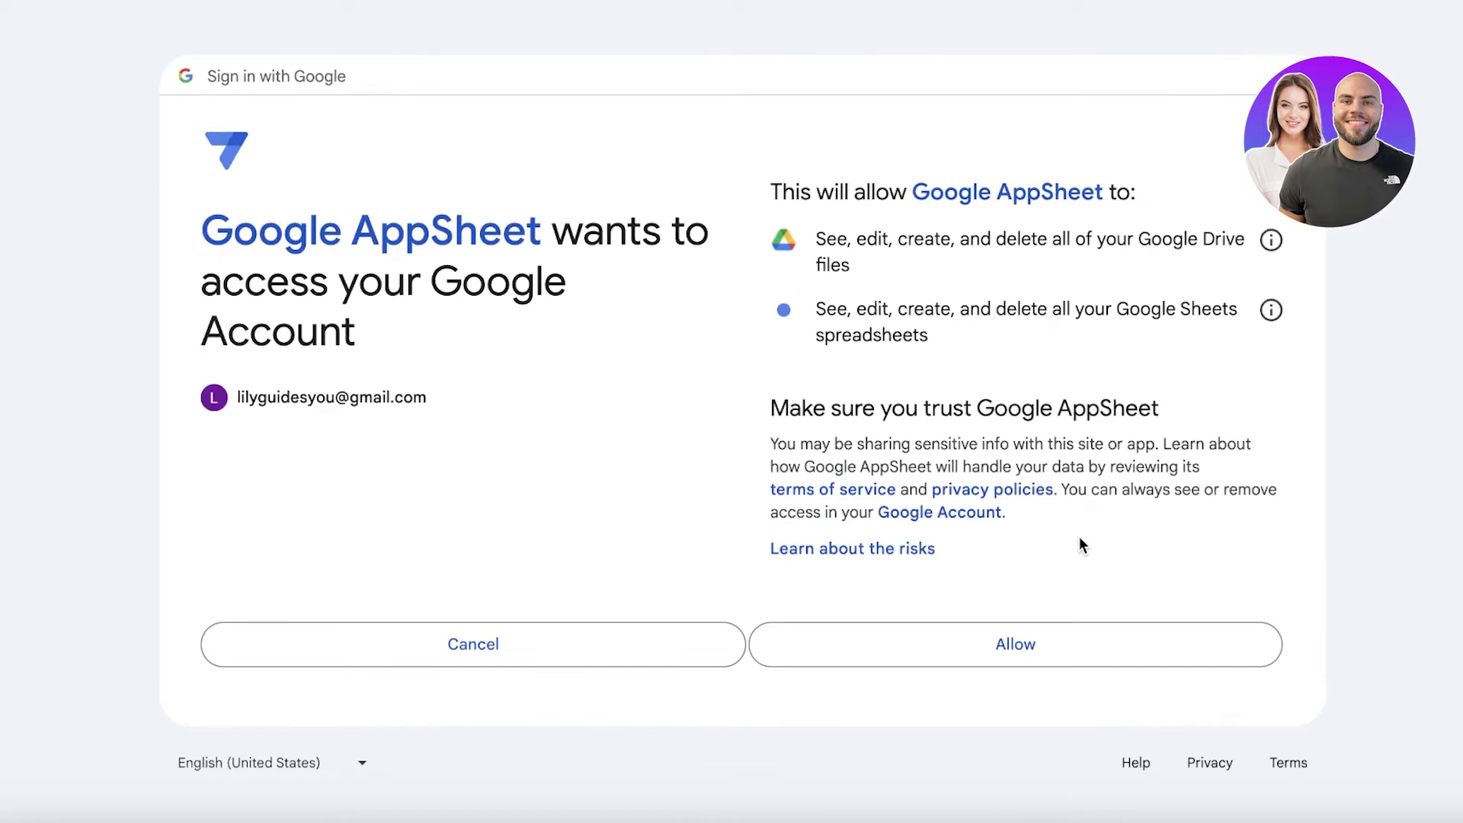
pyautogui.click(1051, 669)
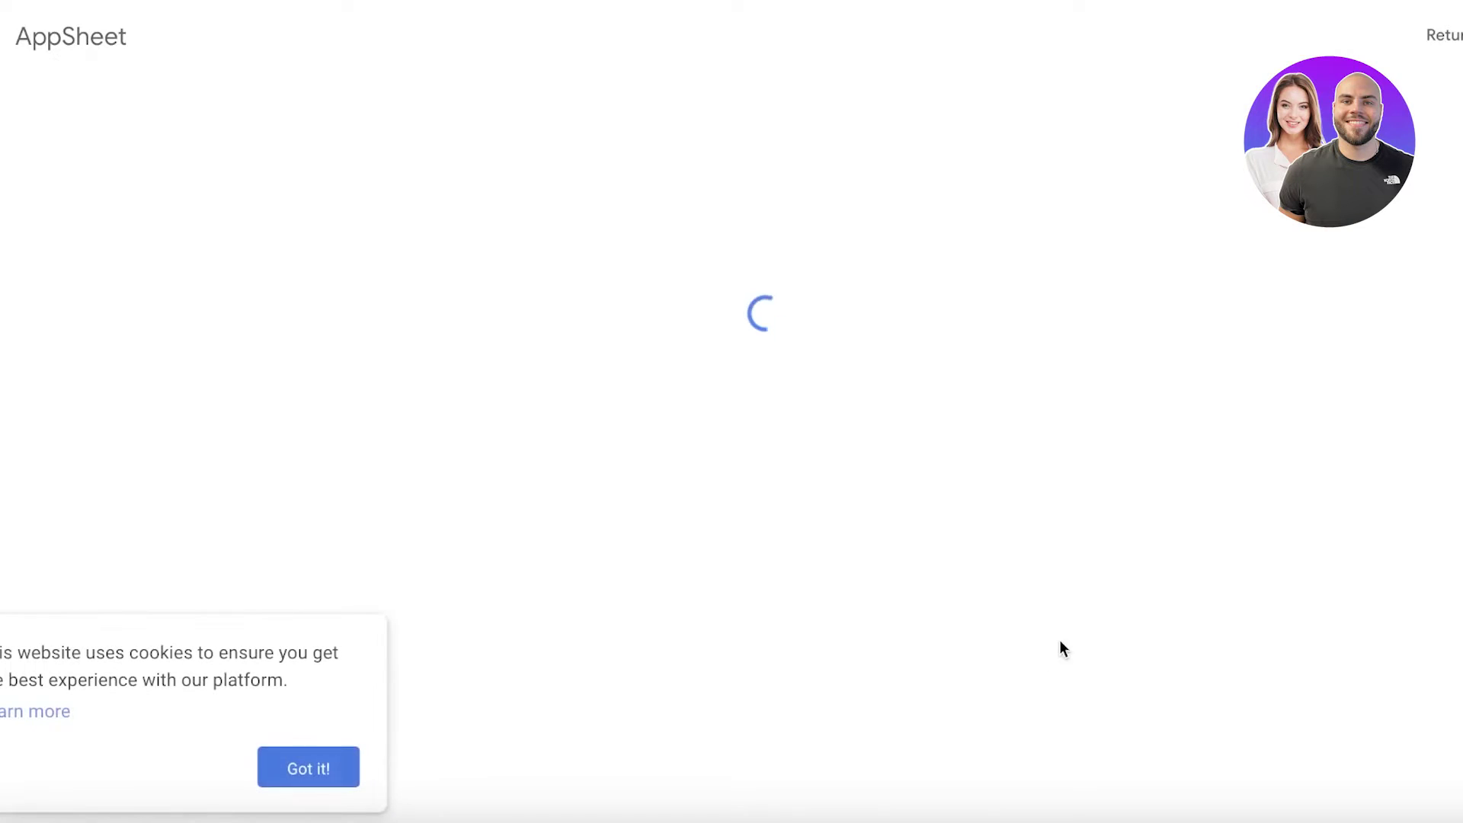
pyautogui.click(311, 771)
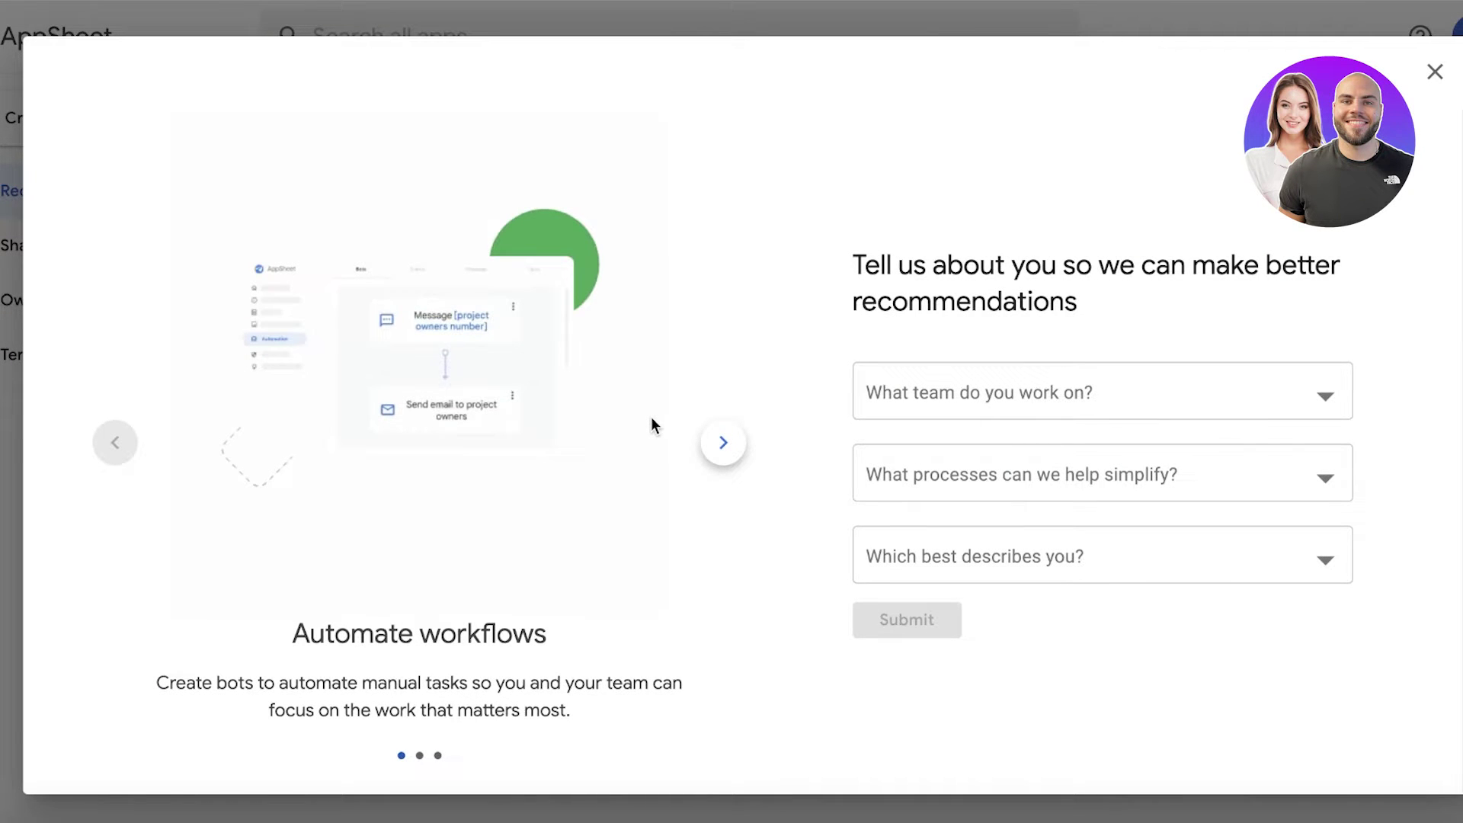
# Set the team to HR & Legal and select processes including Timesheets & shifts, Inventory & location tracking, and Project & task management.
pyautogui.click(1033, 389)
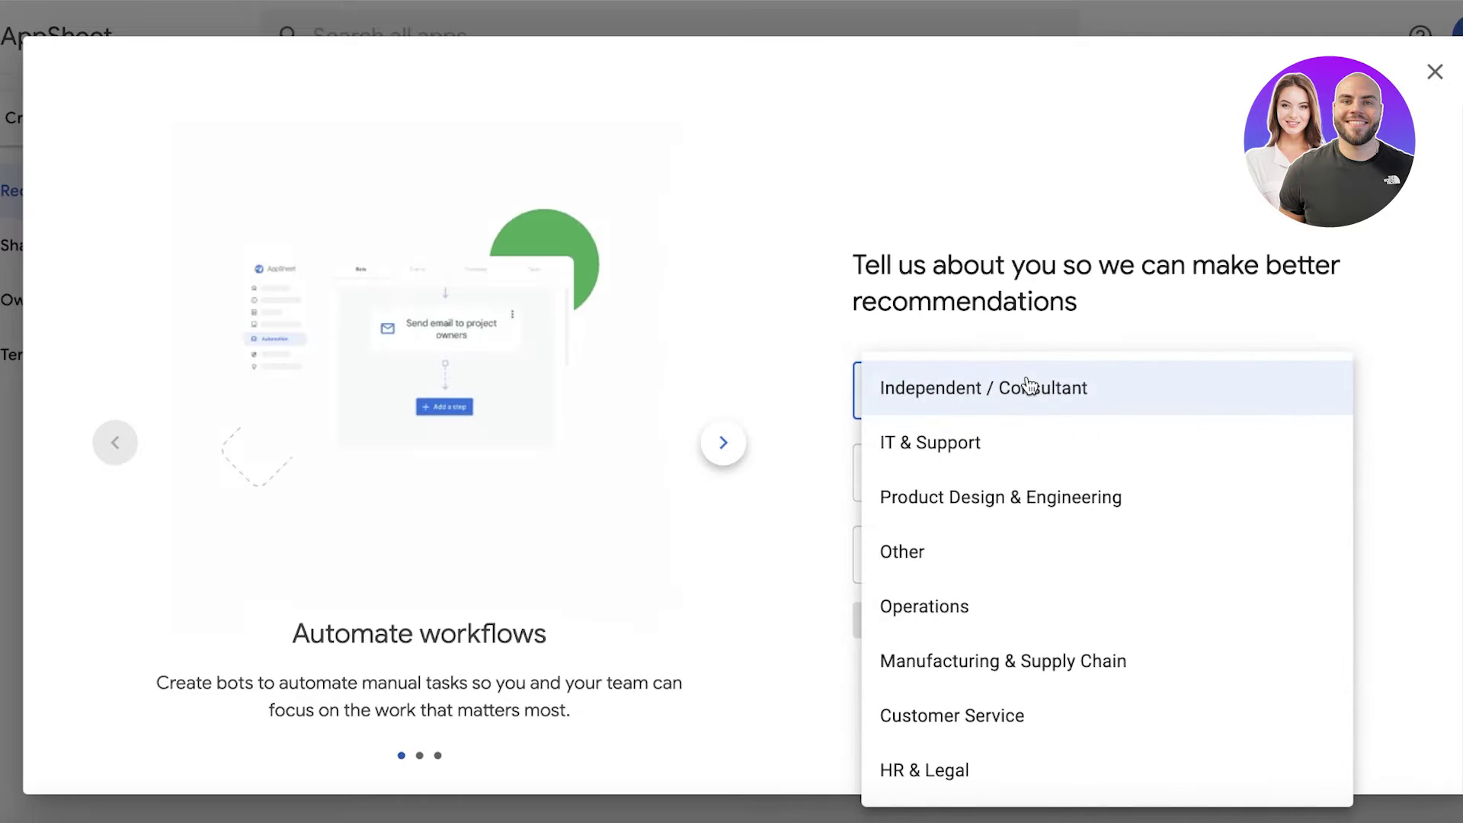
pyautogui.click(990, 770)
pyautogui.click(1033, 476)
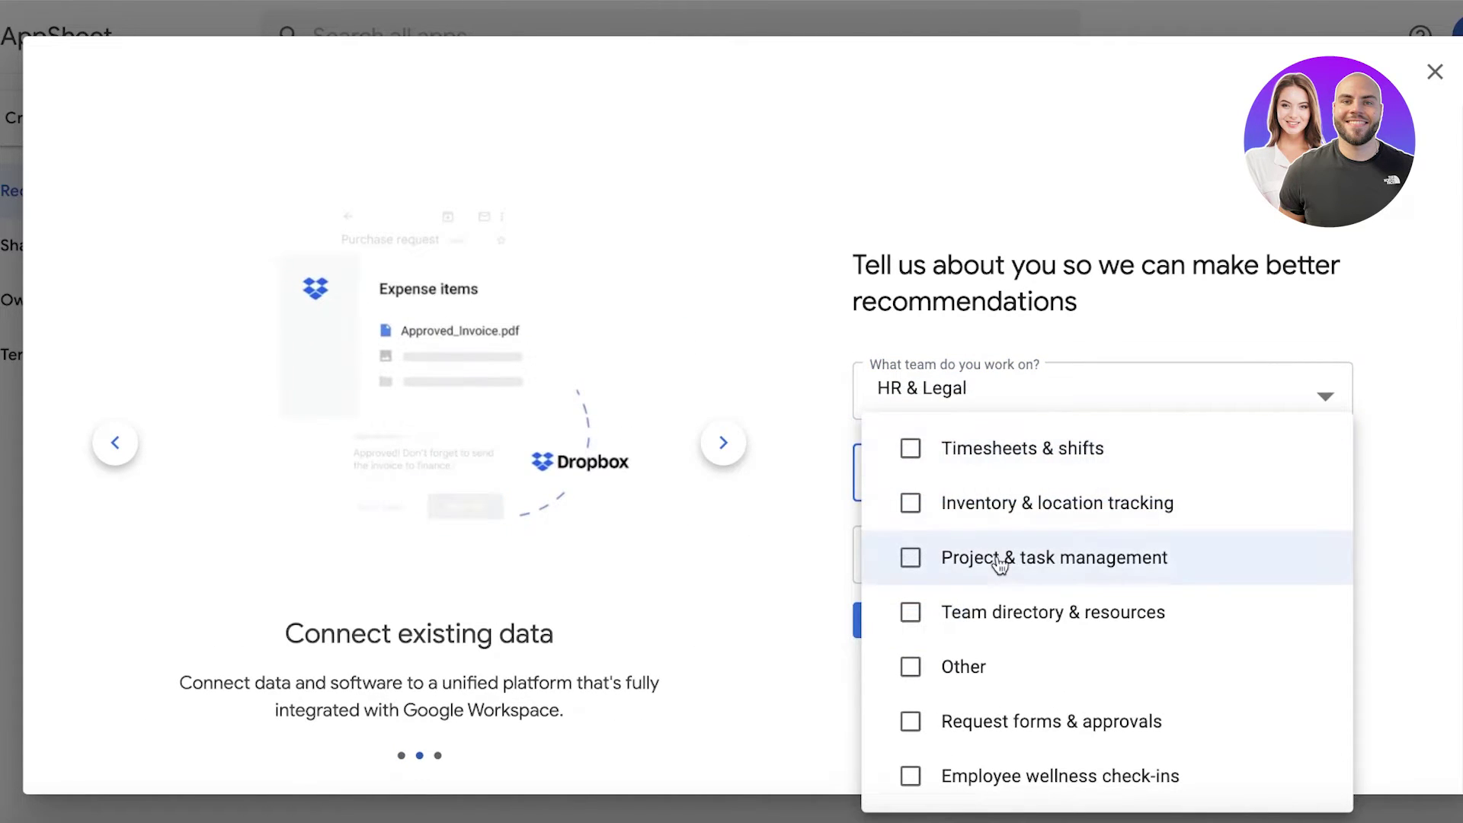
pyautogui.click(715, 515)
pyautogui.click(978, 474)
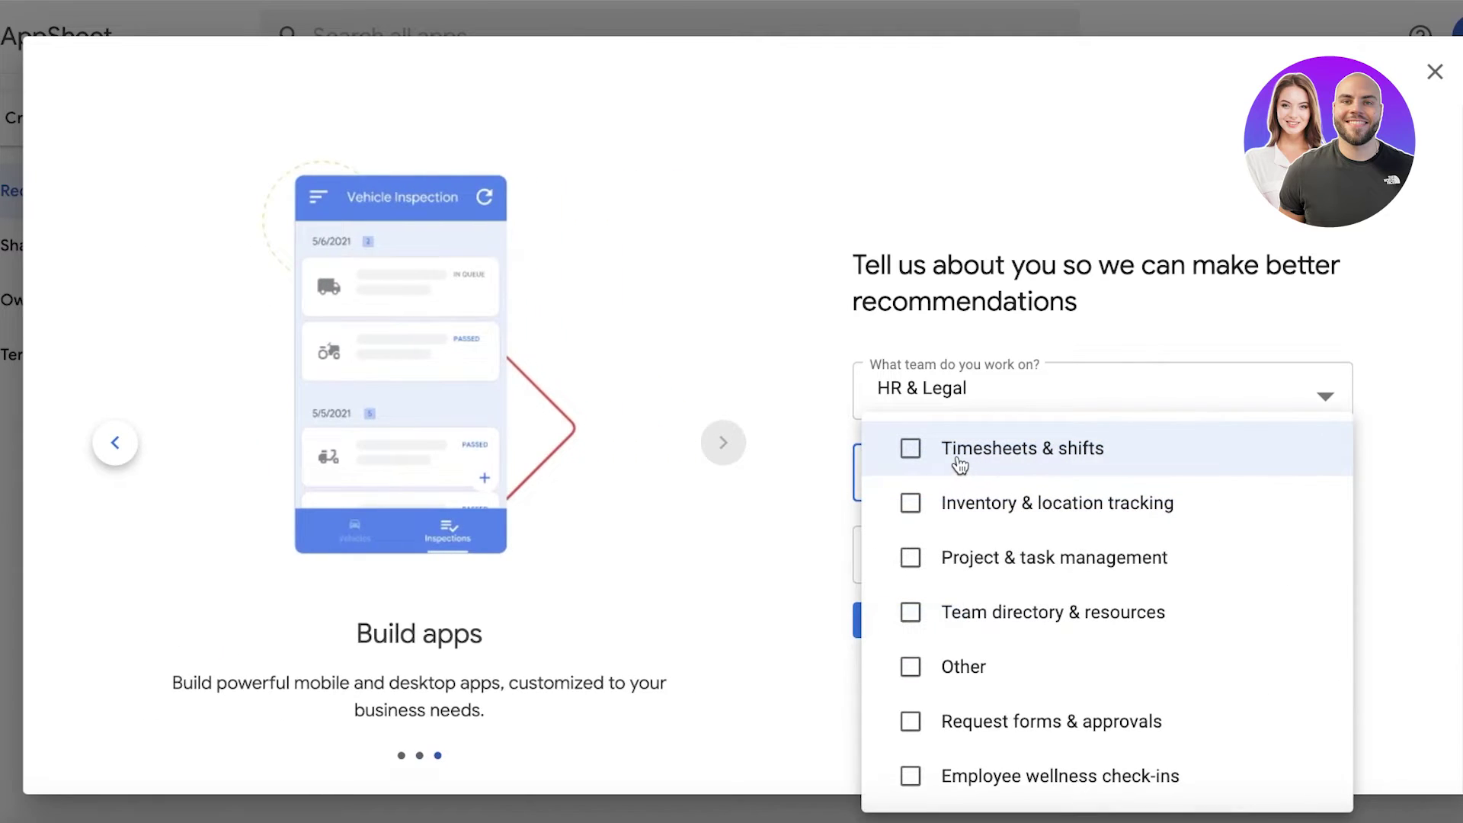
pyautogui.click(962, 466)
pyautogui.click(970, 517)
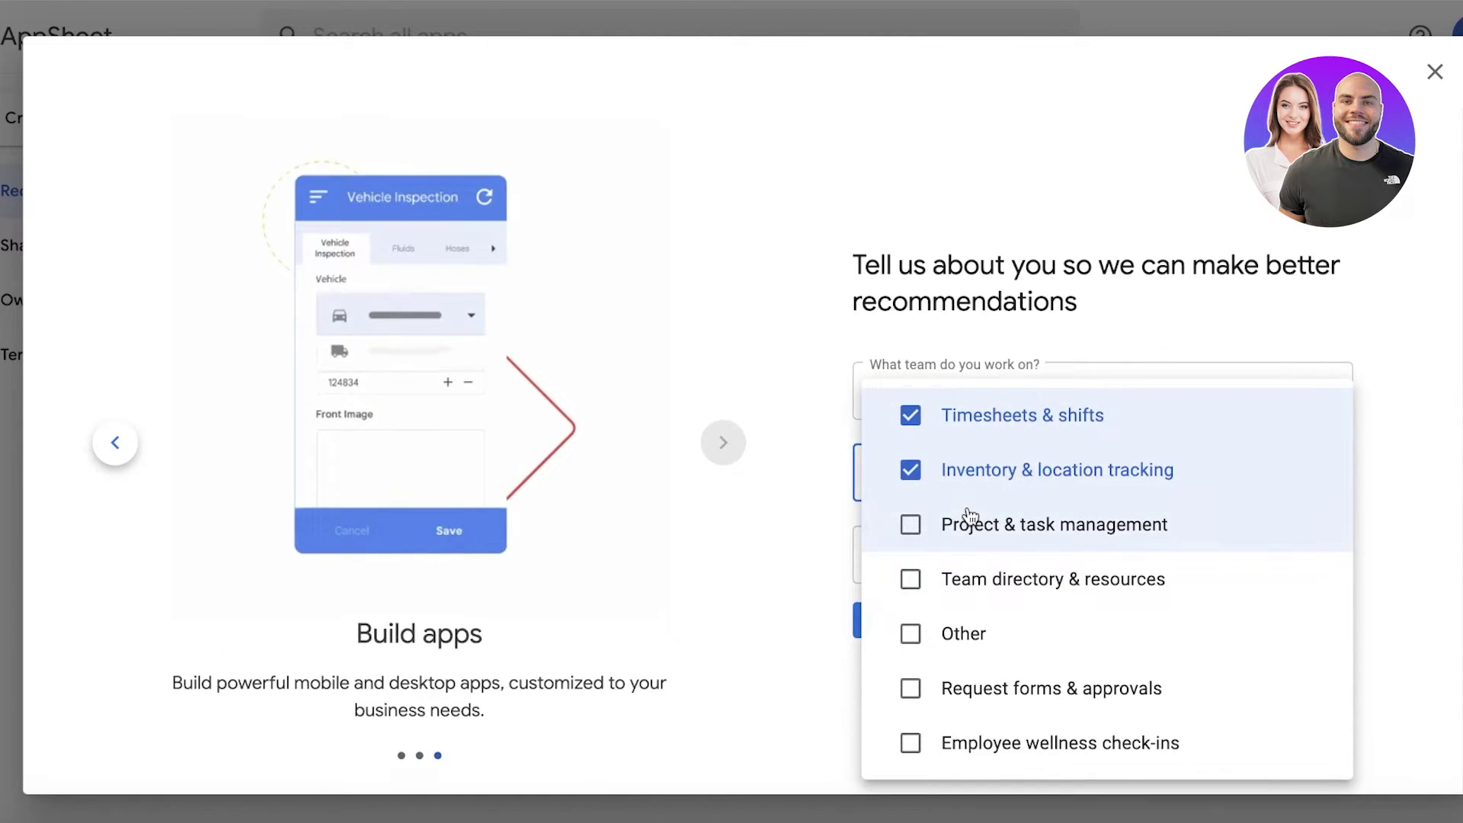
pyautogui.click(966, 518)
pyautogui.click(938, 533)
pyautogui.click(952, 465)
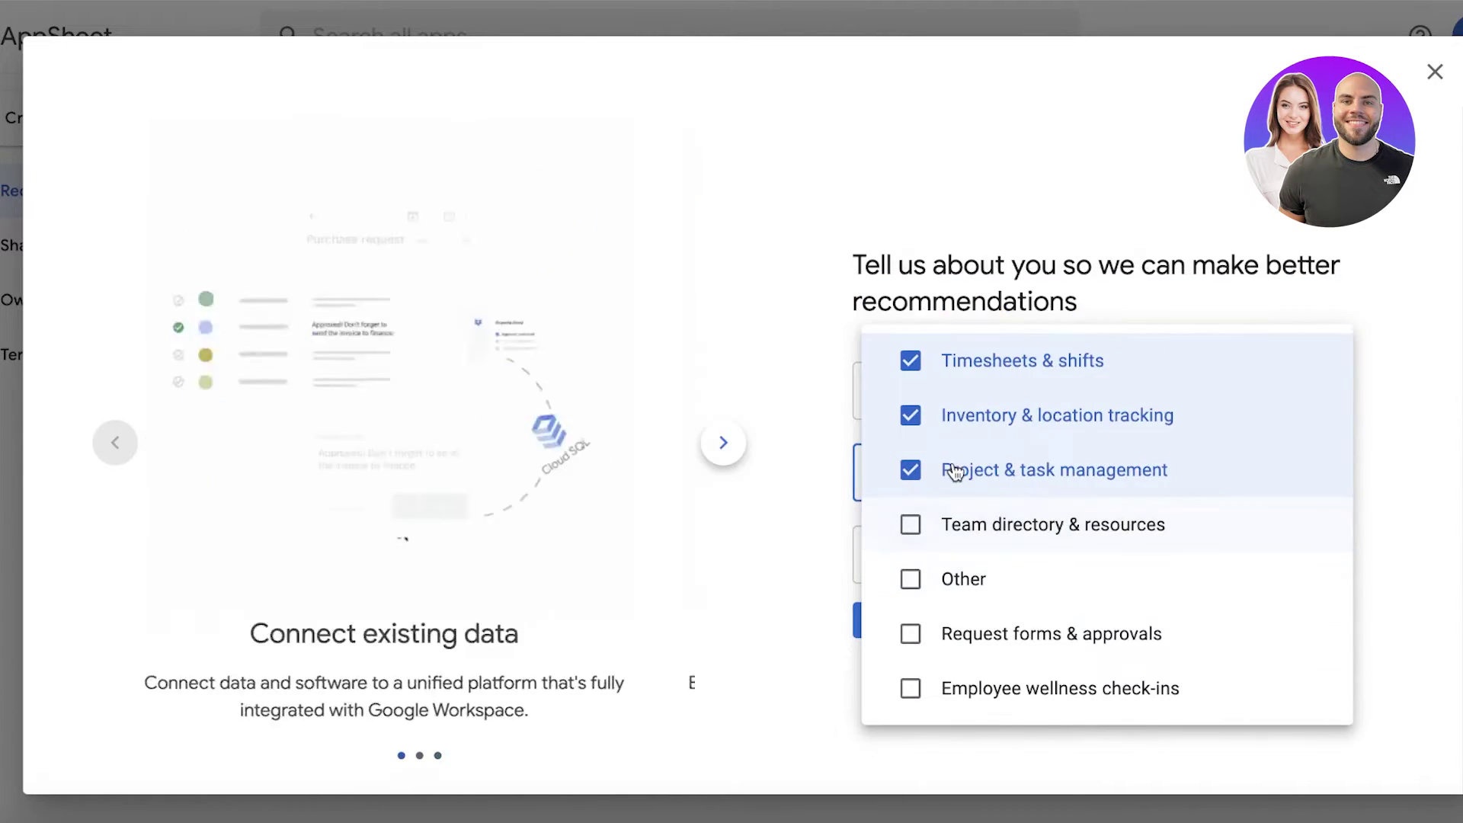
pyautogui.click(941, 633)
pyautogui.click(815, 671)
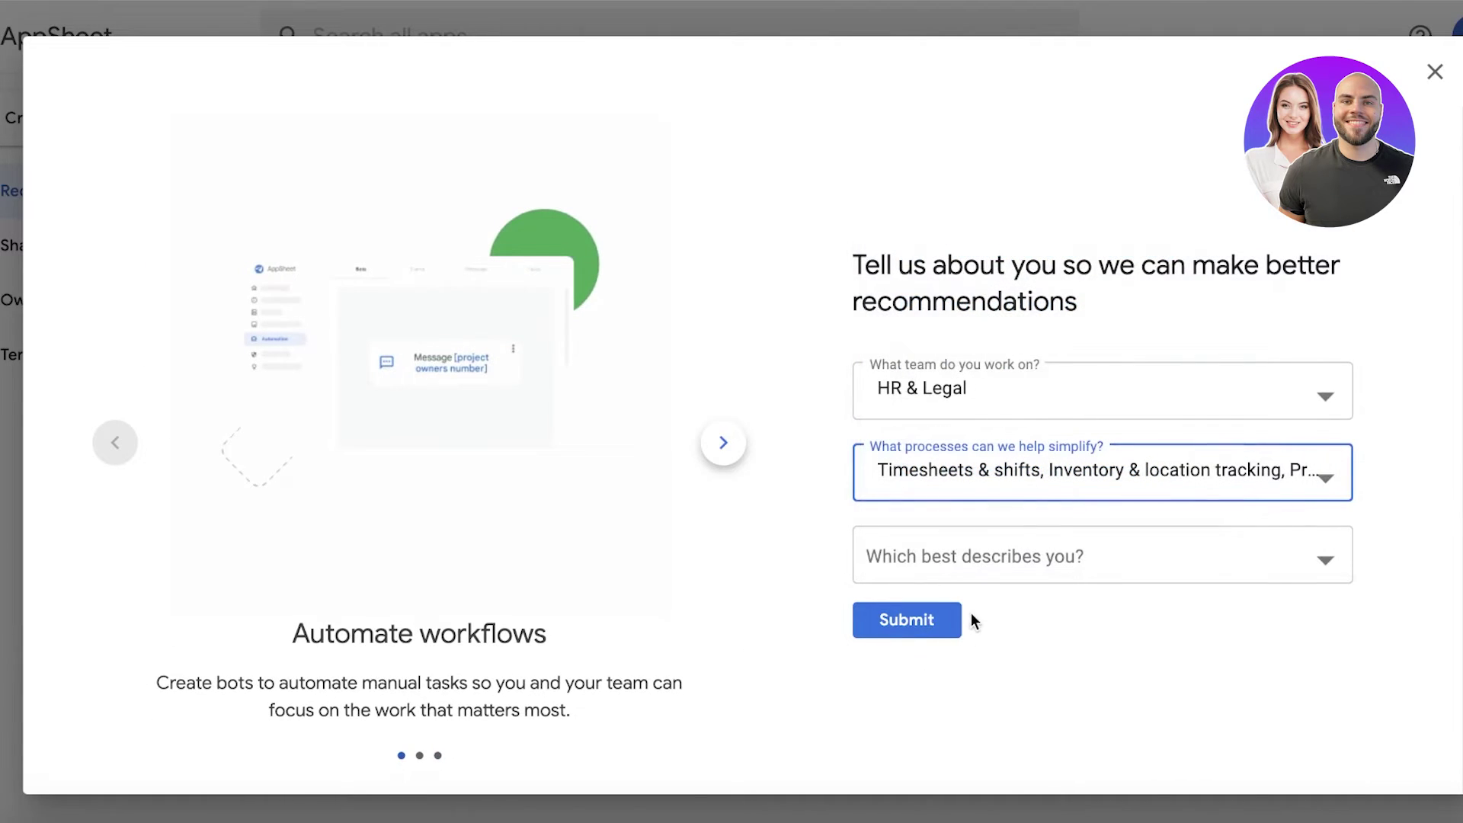
# Answer the question on which best describes you with None of the above and submit the questionnaire.
pyautogui.click(938, 579)
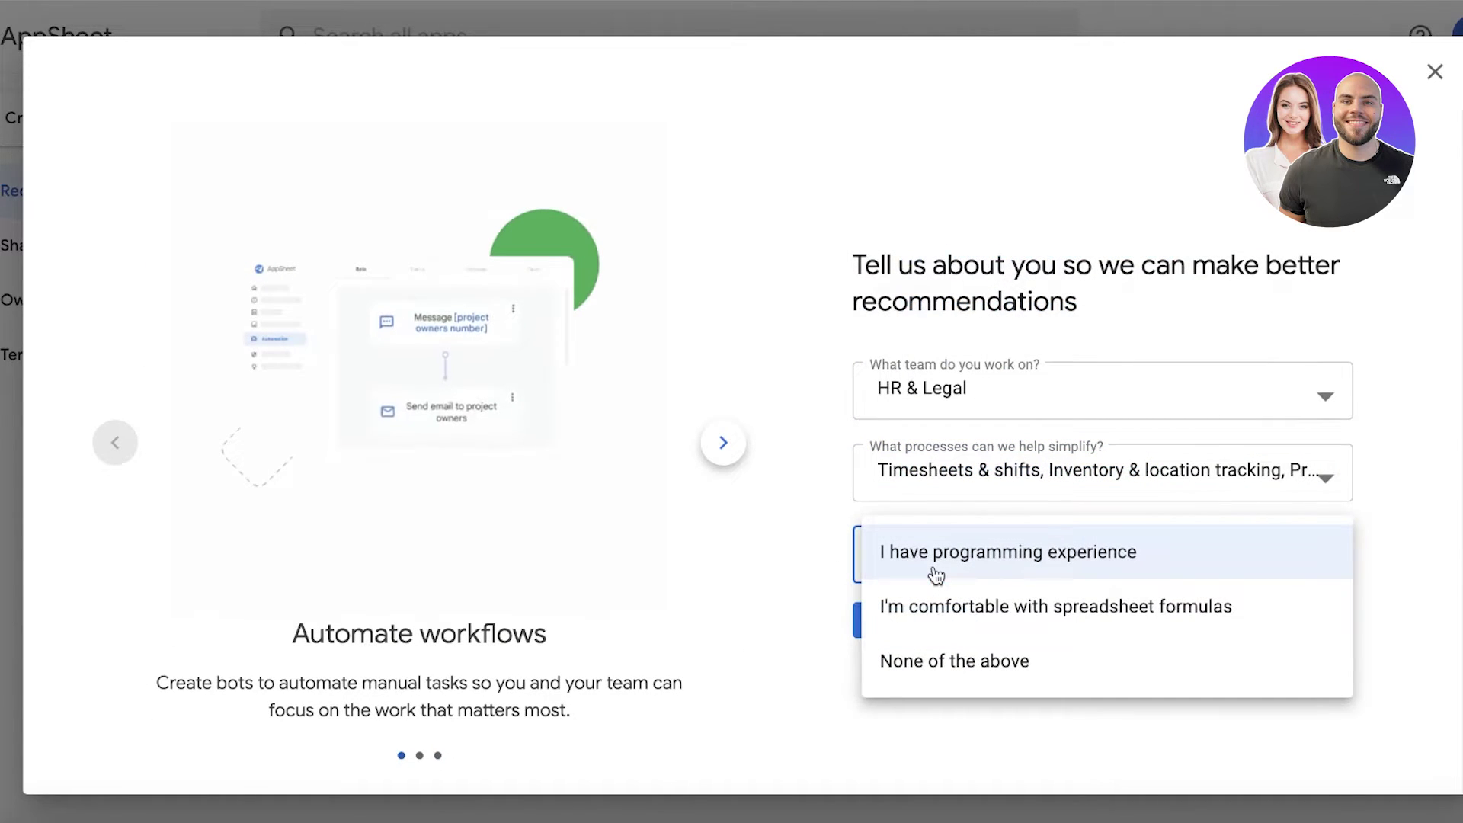
pyautogui.click(945, 660)
pyautogui.click(931, 634)
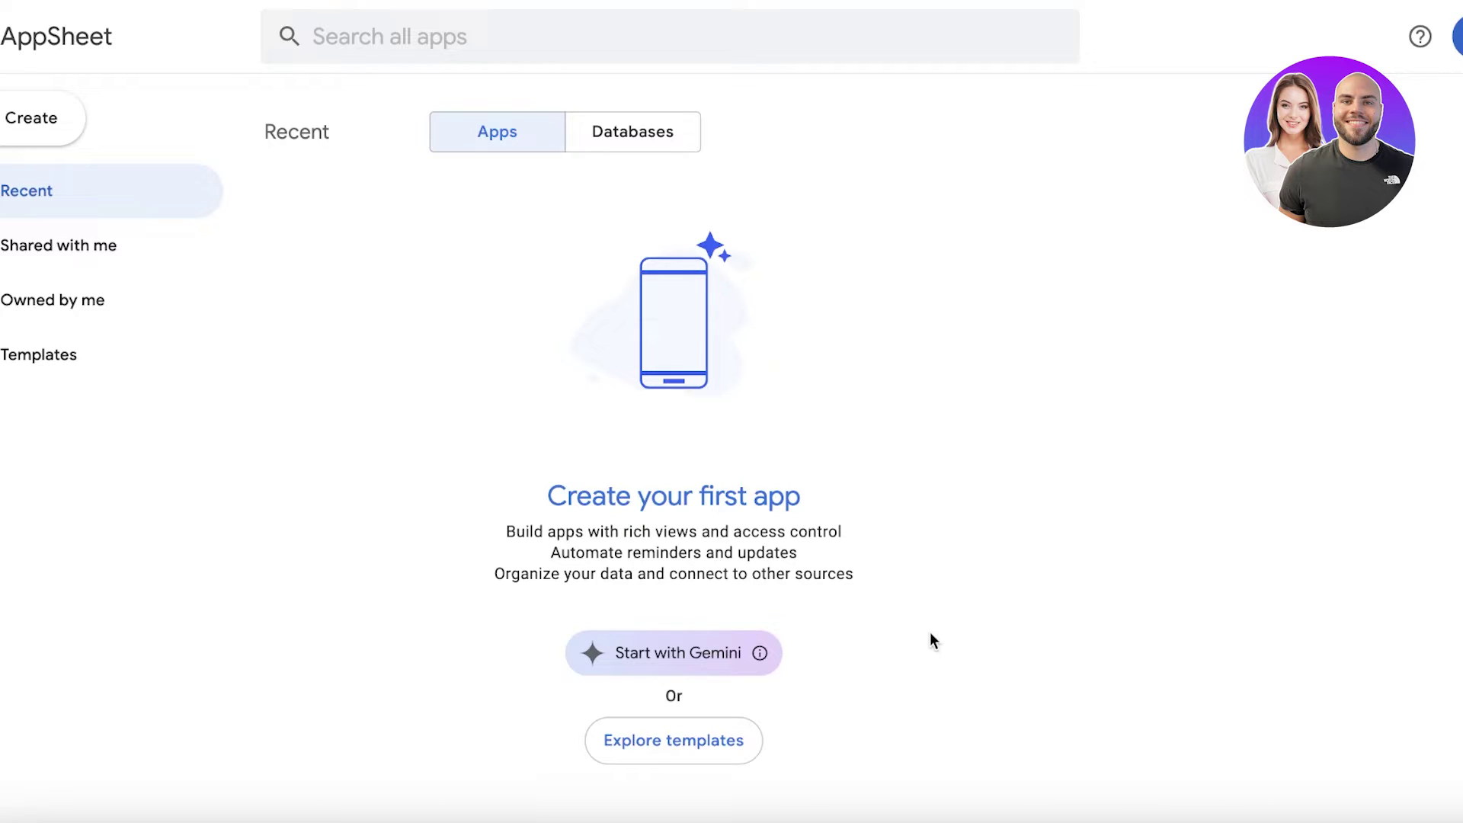
# Explore the app templates offered for a first app and look through the listed use cases.
pyautogui.click(644, 740)
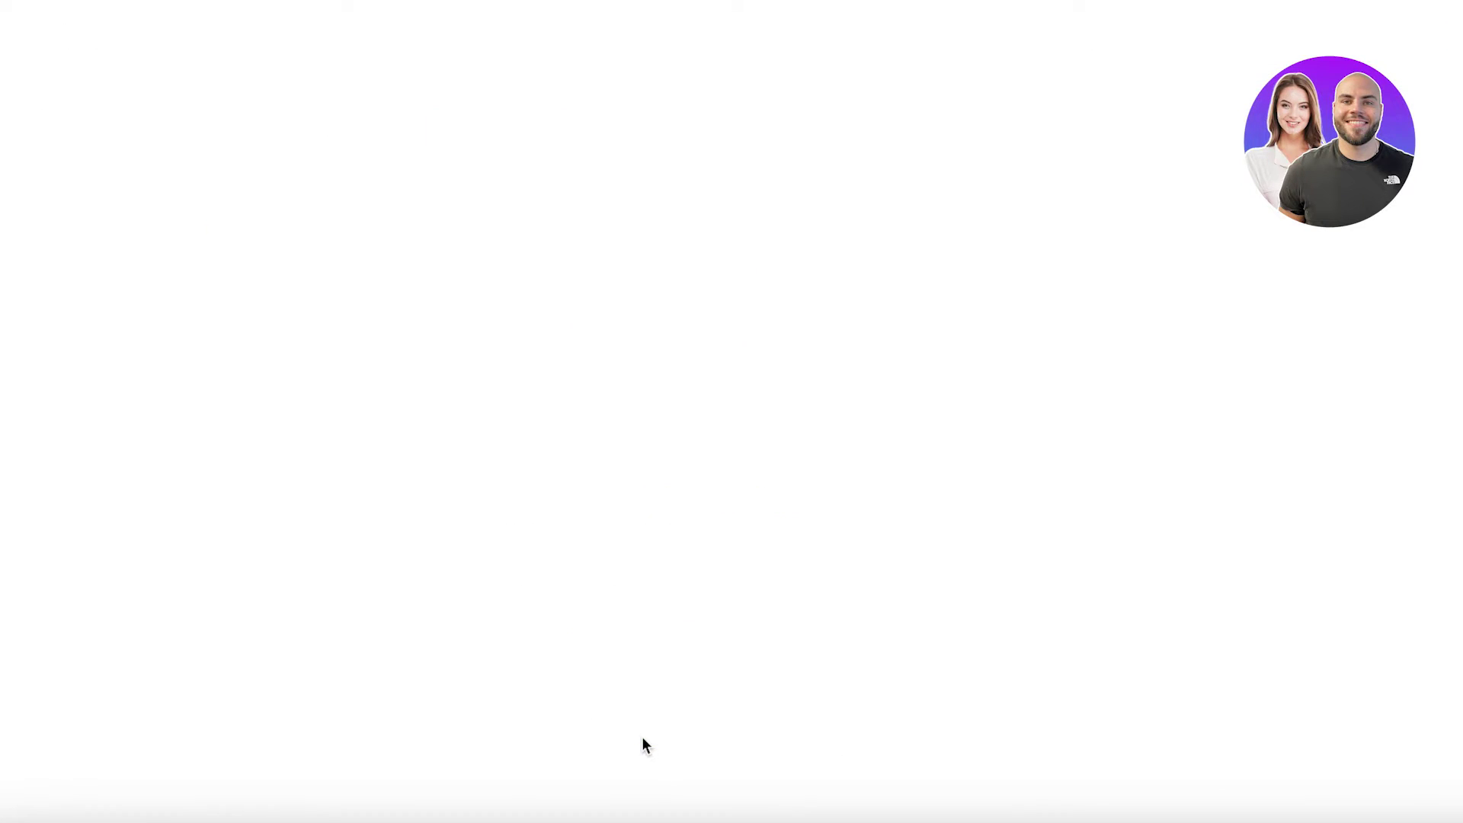
pyautogui.scroll(-15, 682, 450)
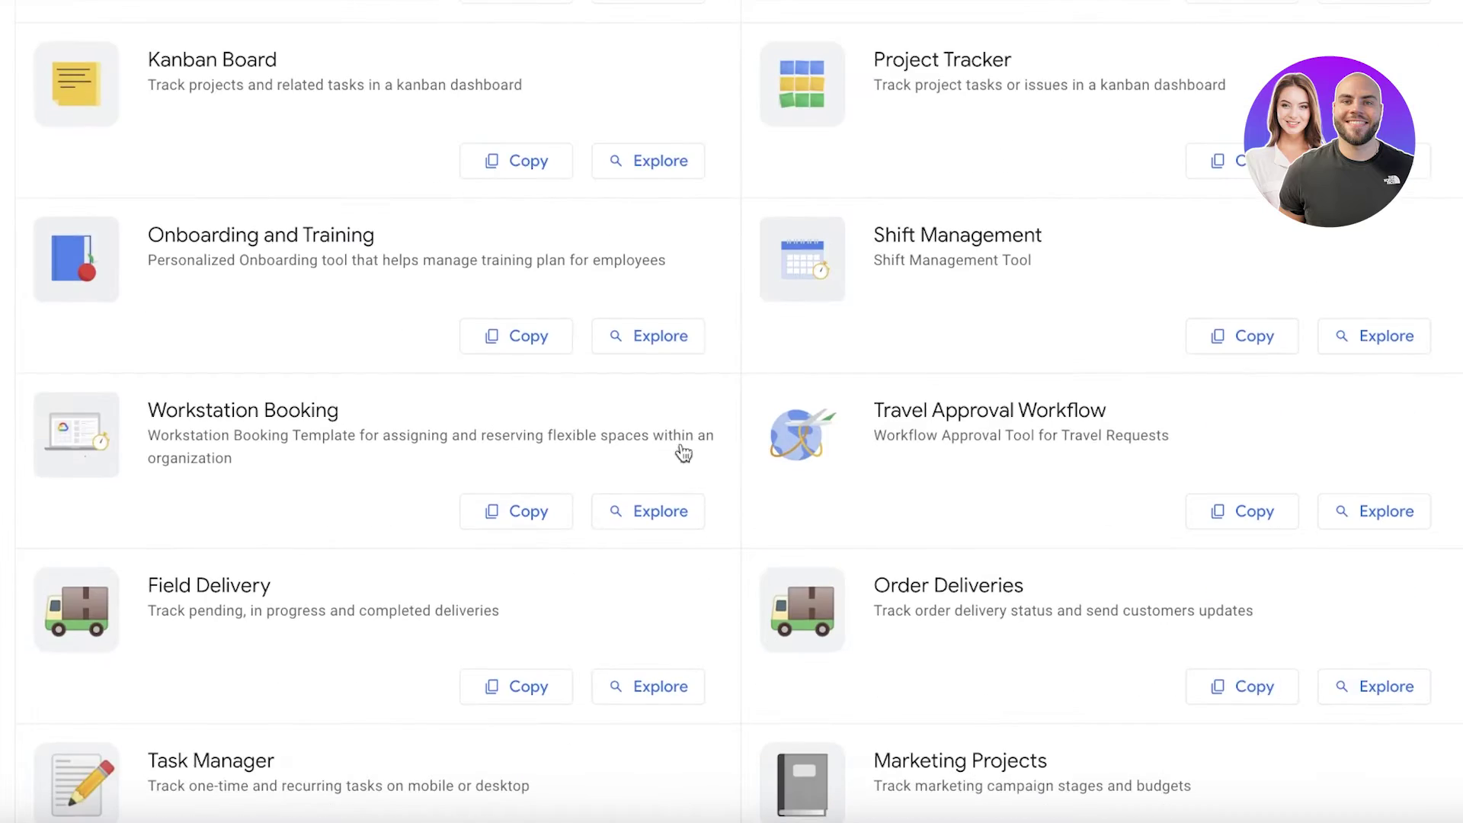
pyautogui.scroll(15, 1013, 400)
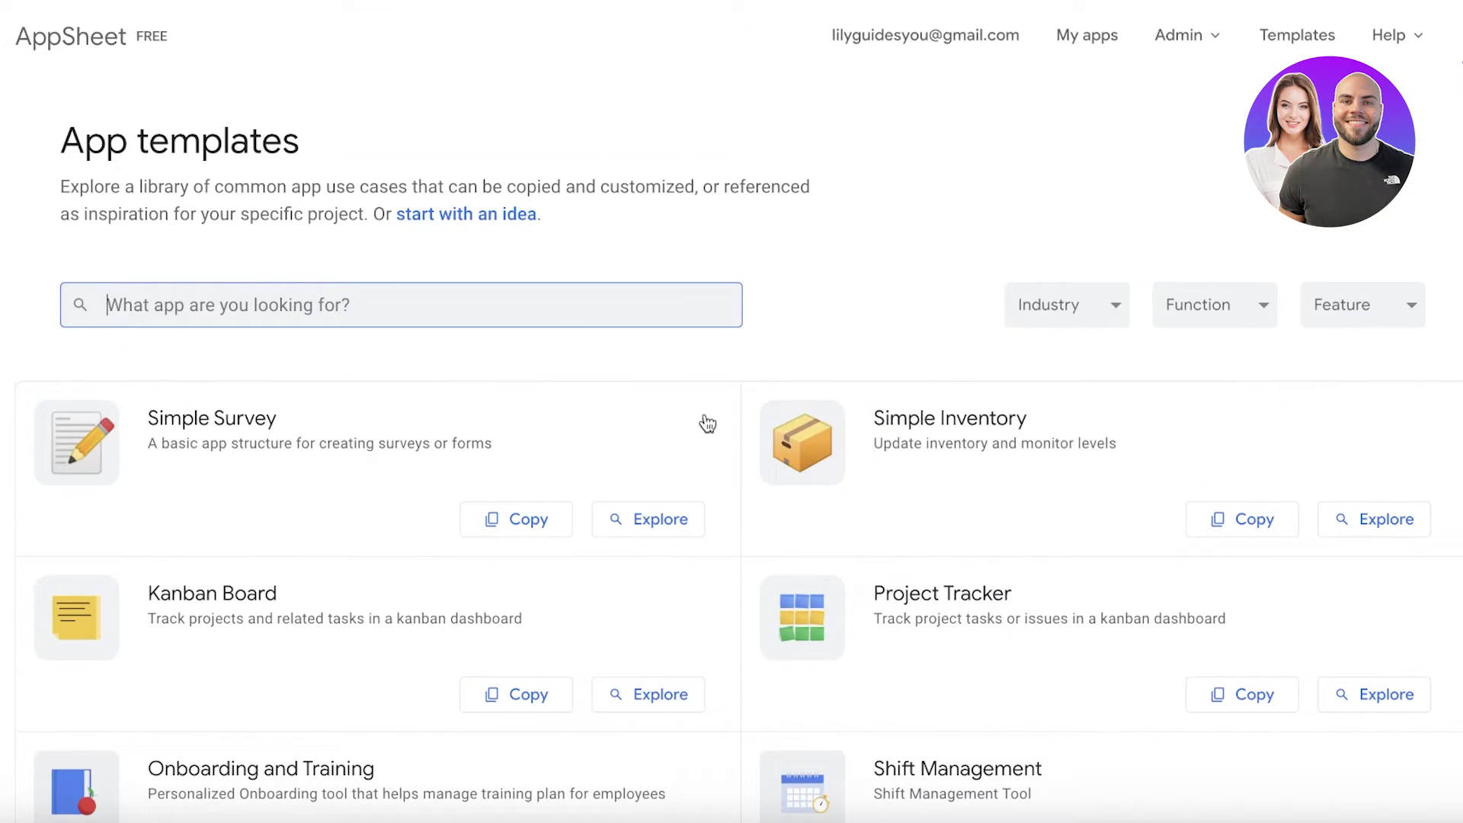
pyautogui.scroll(-6, 906, 336)
pyautogui.scroll(-15, 906, 358)
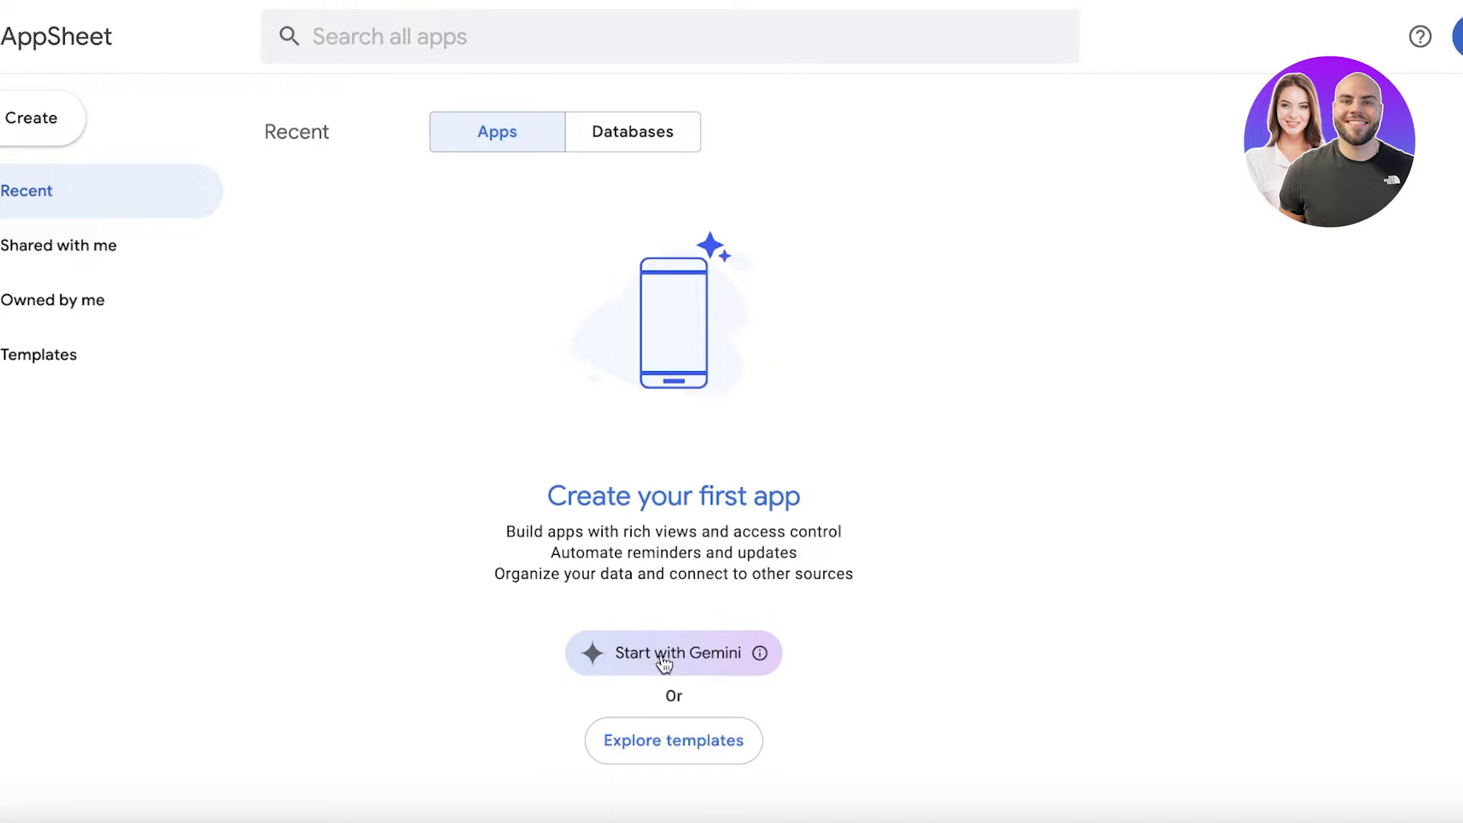
# Start creating an app with Gemini and accept the Gemini terms of service.
pyautogui.click(663, 660)
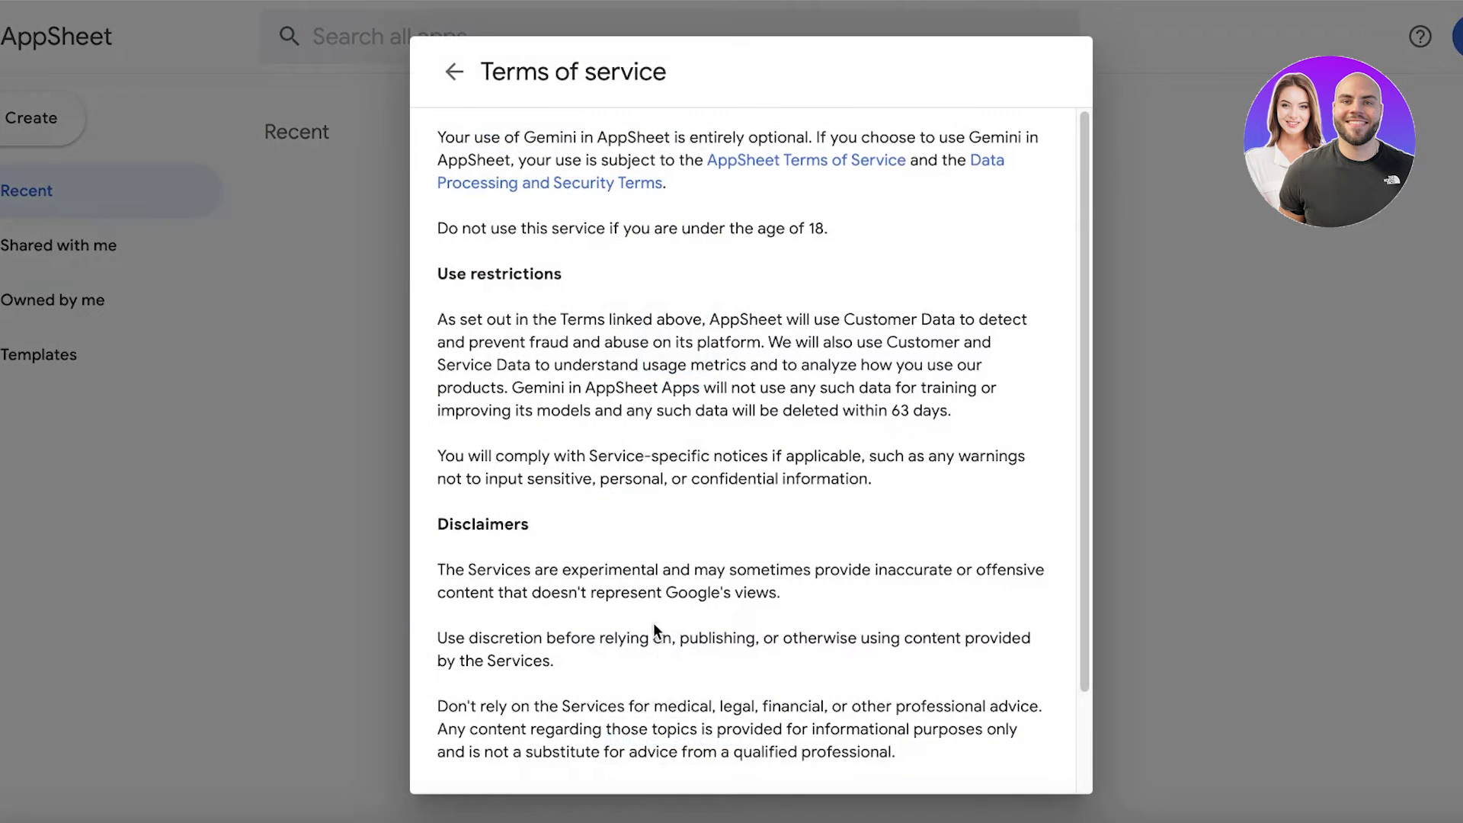
pyautogui.scroll(-3, 652, 623)
pyautogui.click(447, 695)
pyautogui.click(486, 756)
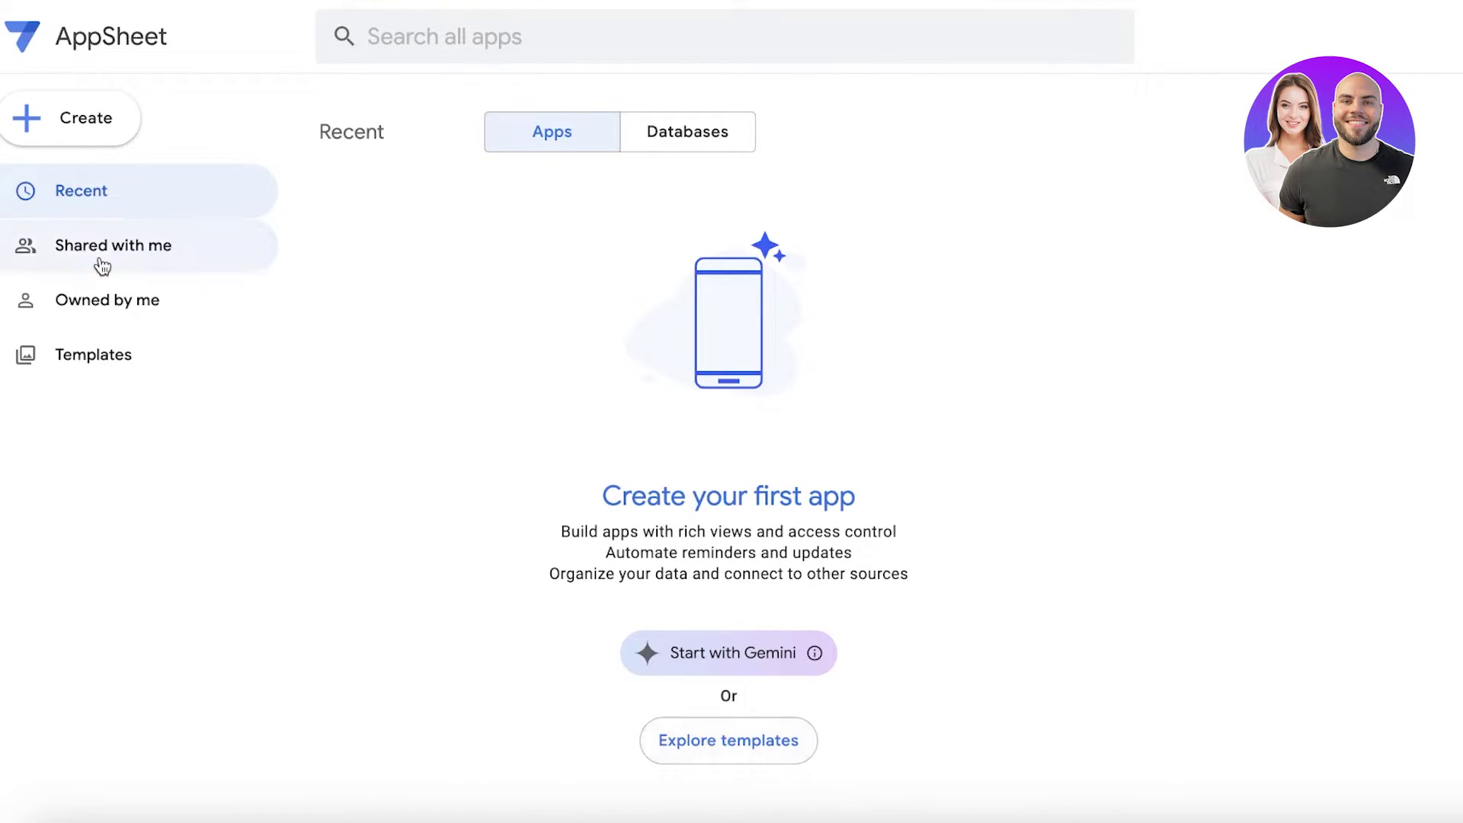
# Create a new app starting with a template and review the full template list down to National Parks.
pyautogui.click(58, 116)
pyautogui.moveTo(104, 202)
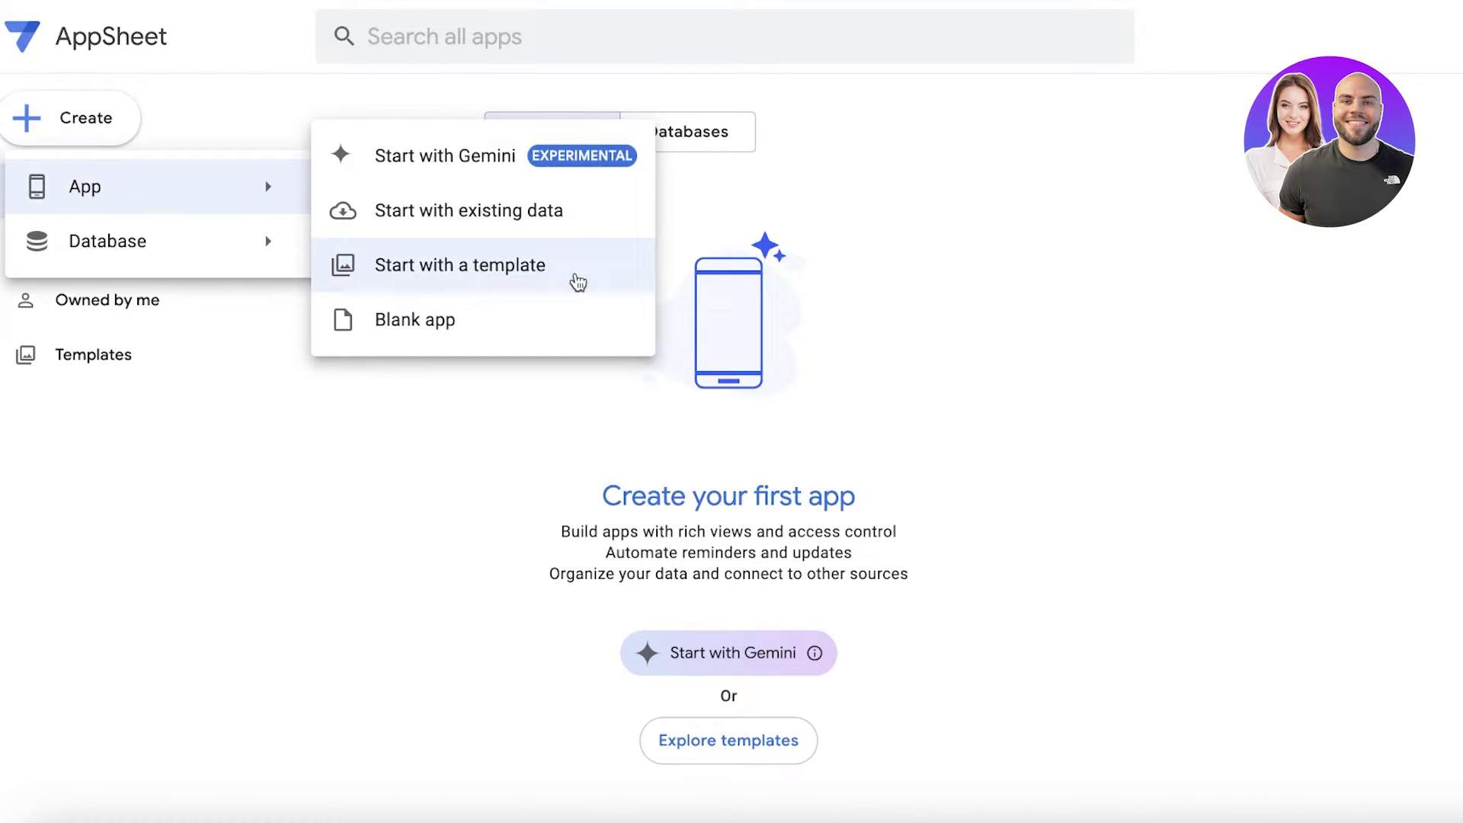
pyautogui.click(577, 282)
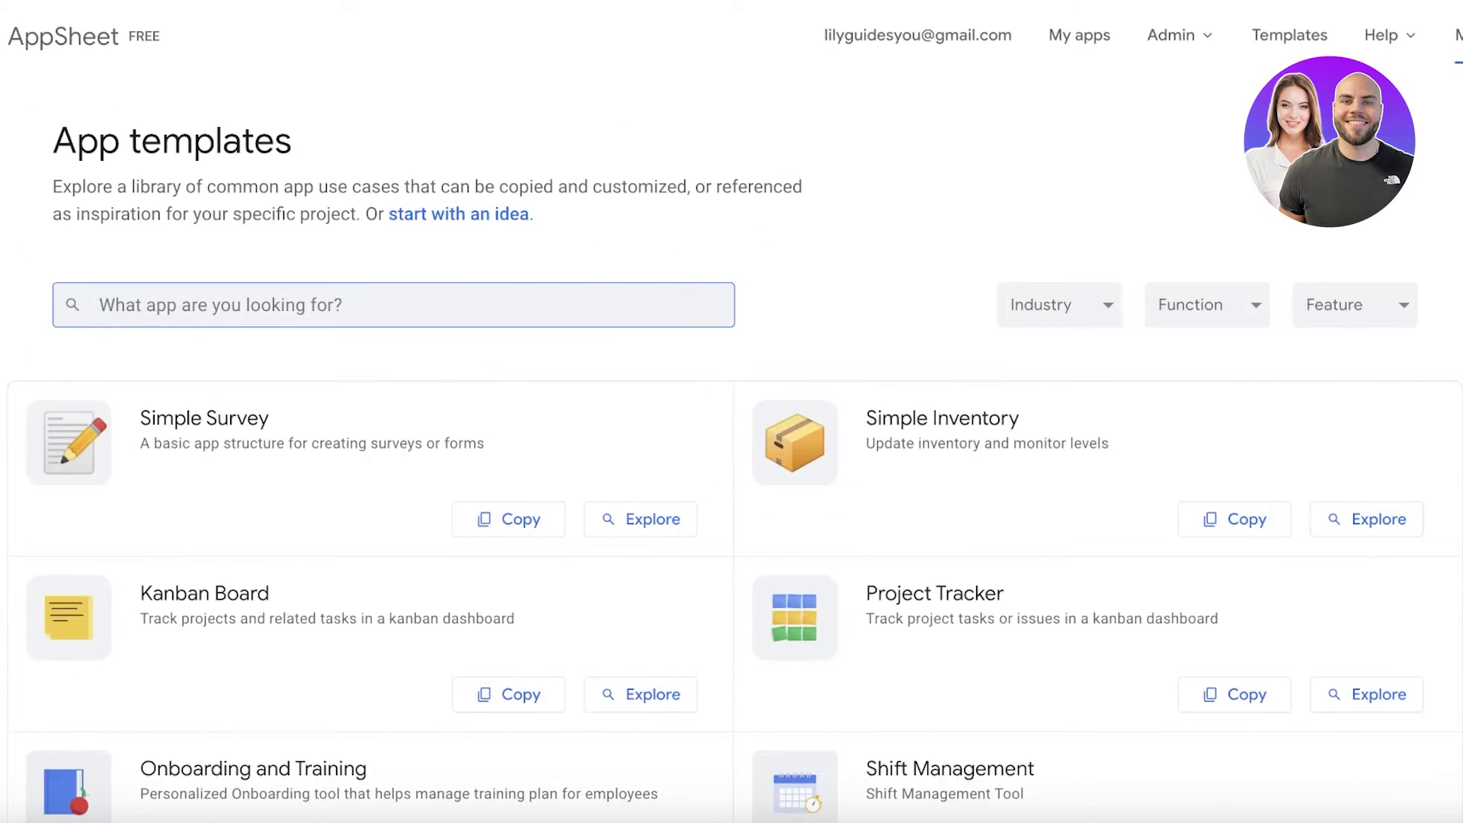
pyautogui.scroll(-20, 387, 319)
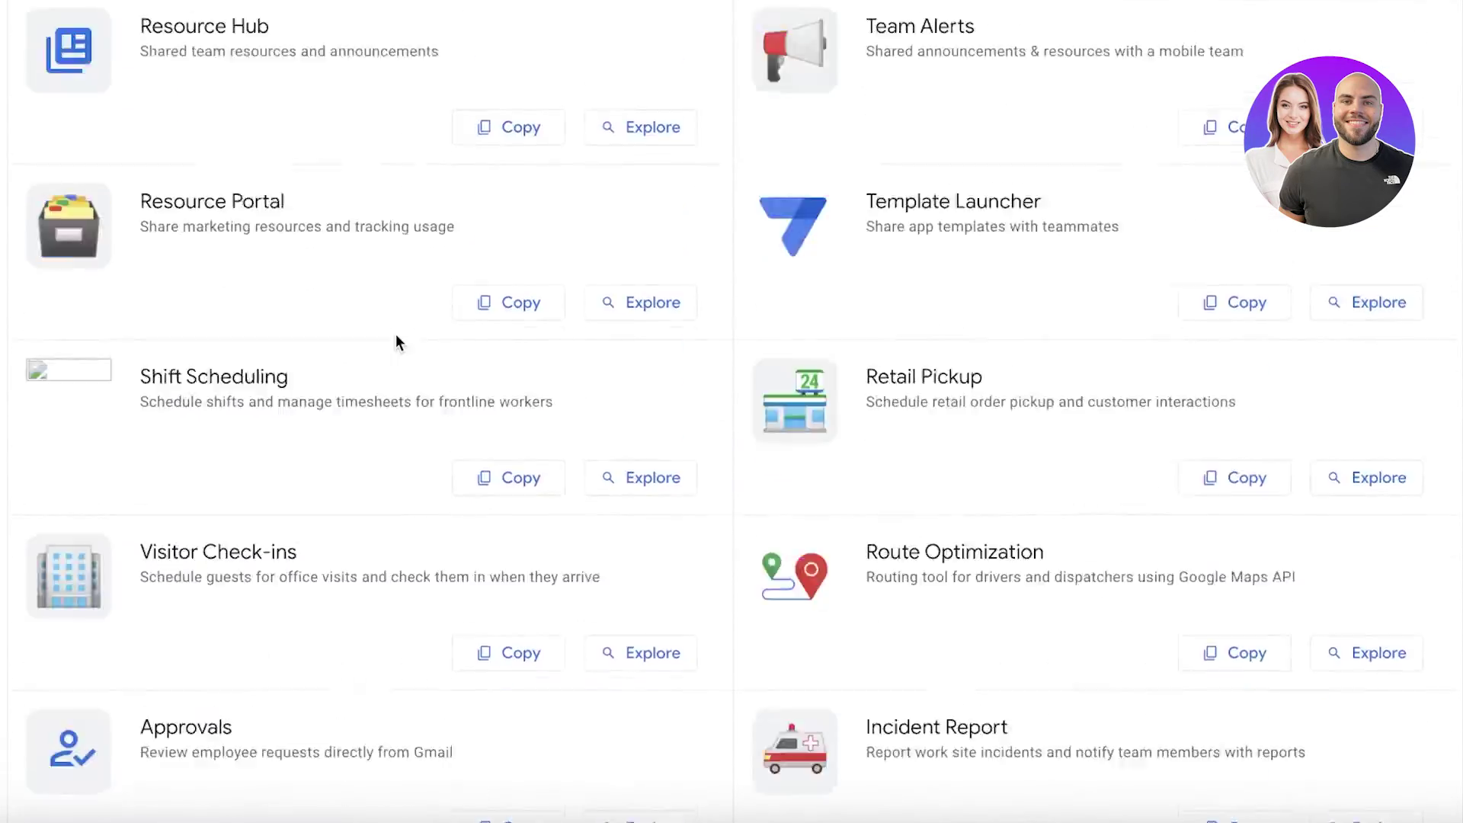
pyautogui.scroll(-15, 397, 344)
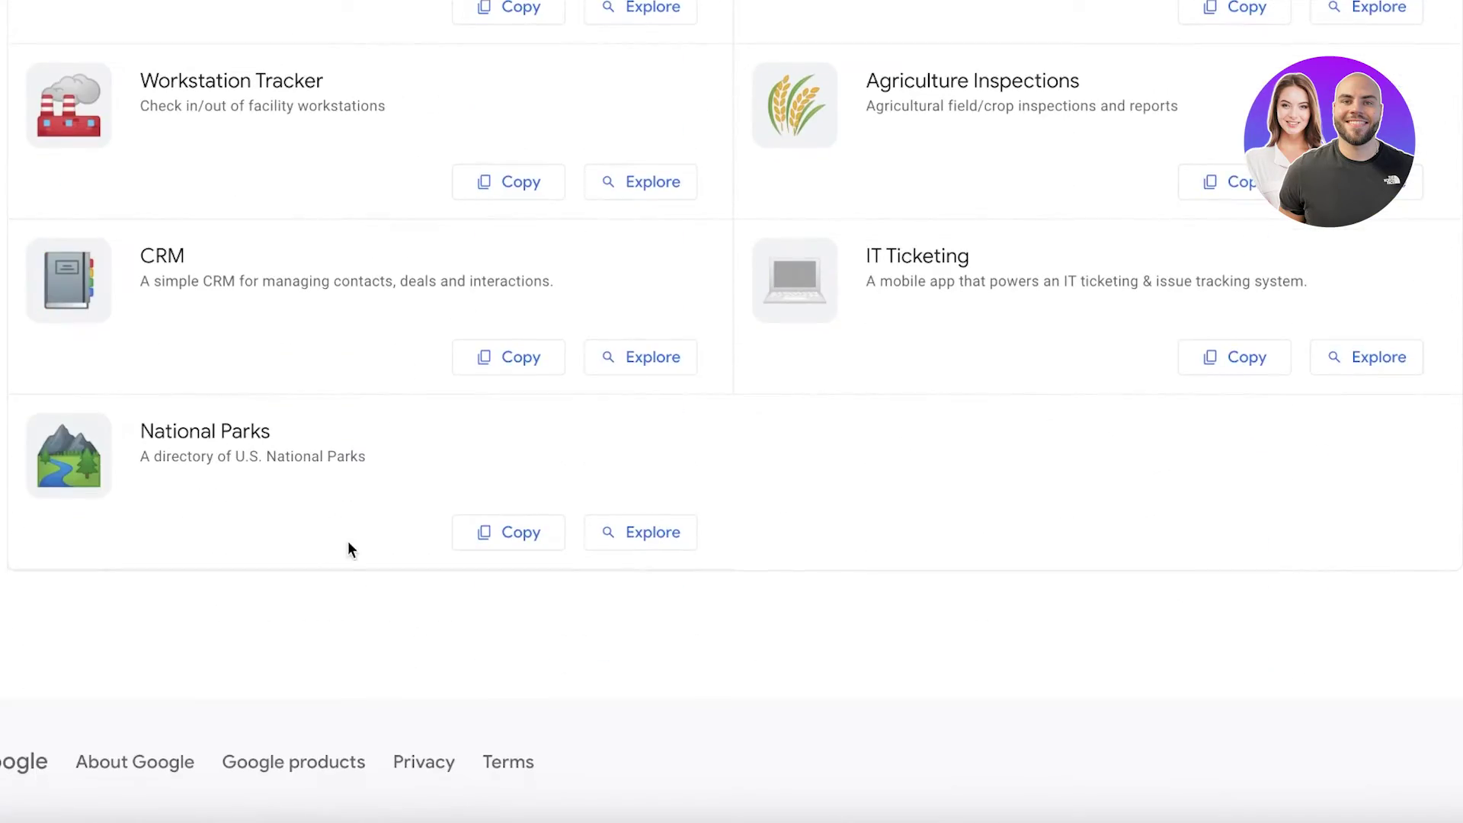
pyautogui.scroll(20, 347, 541)
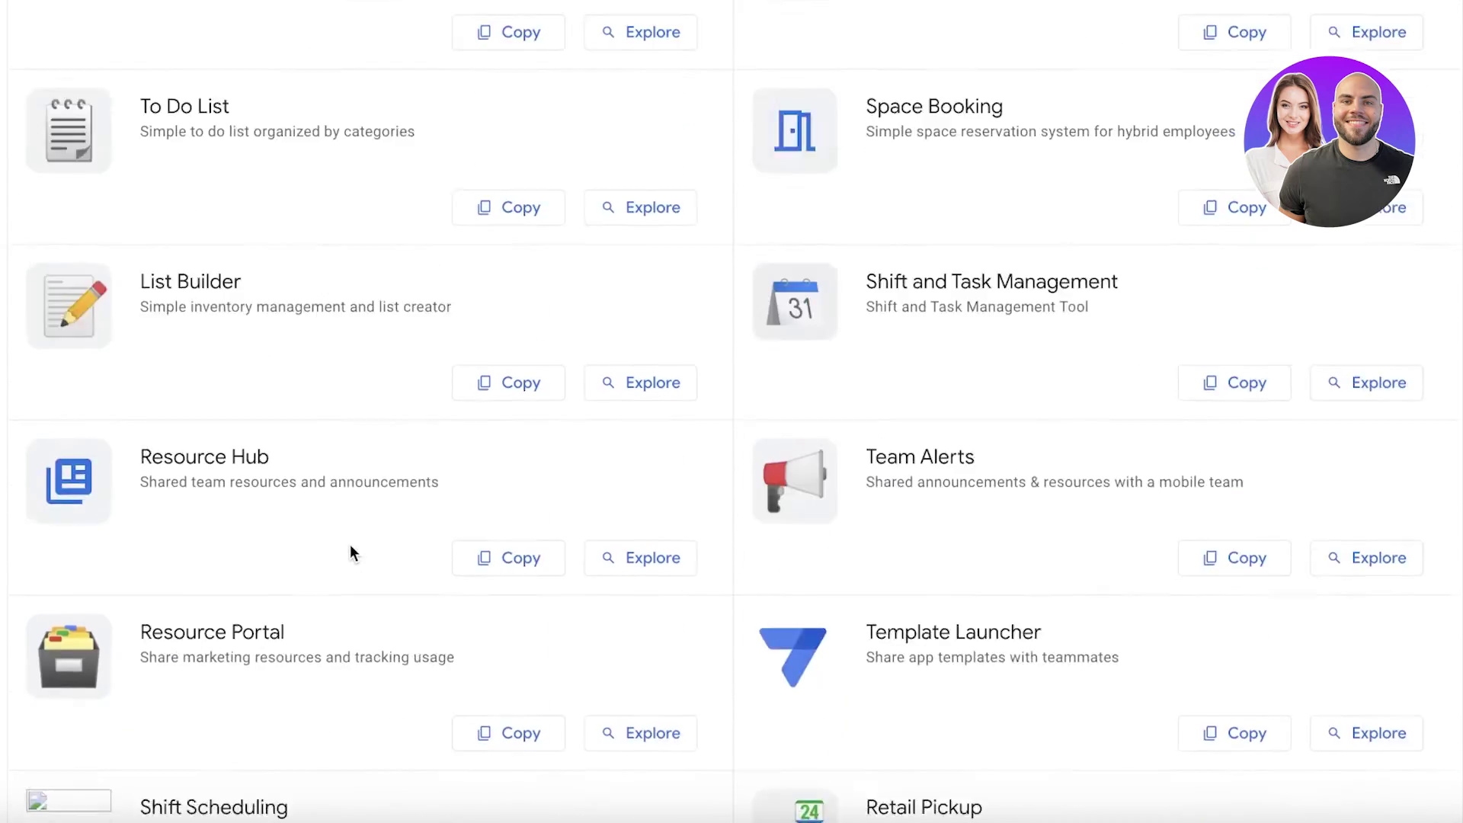
pyautogui.scroll(20, 349, 544)
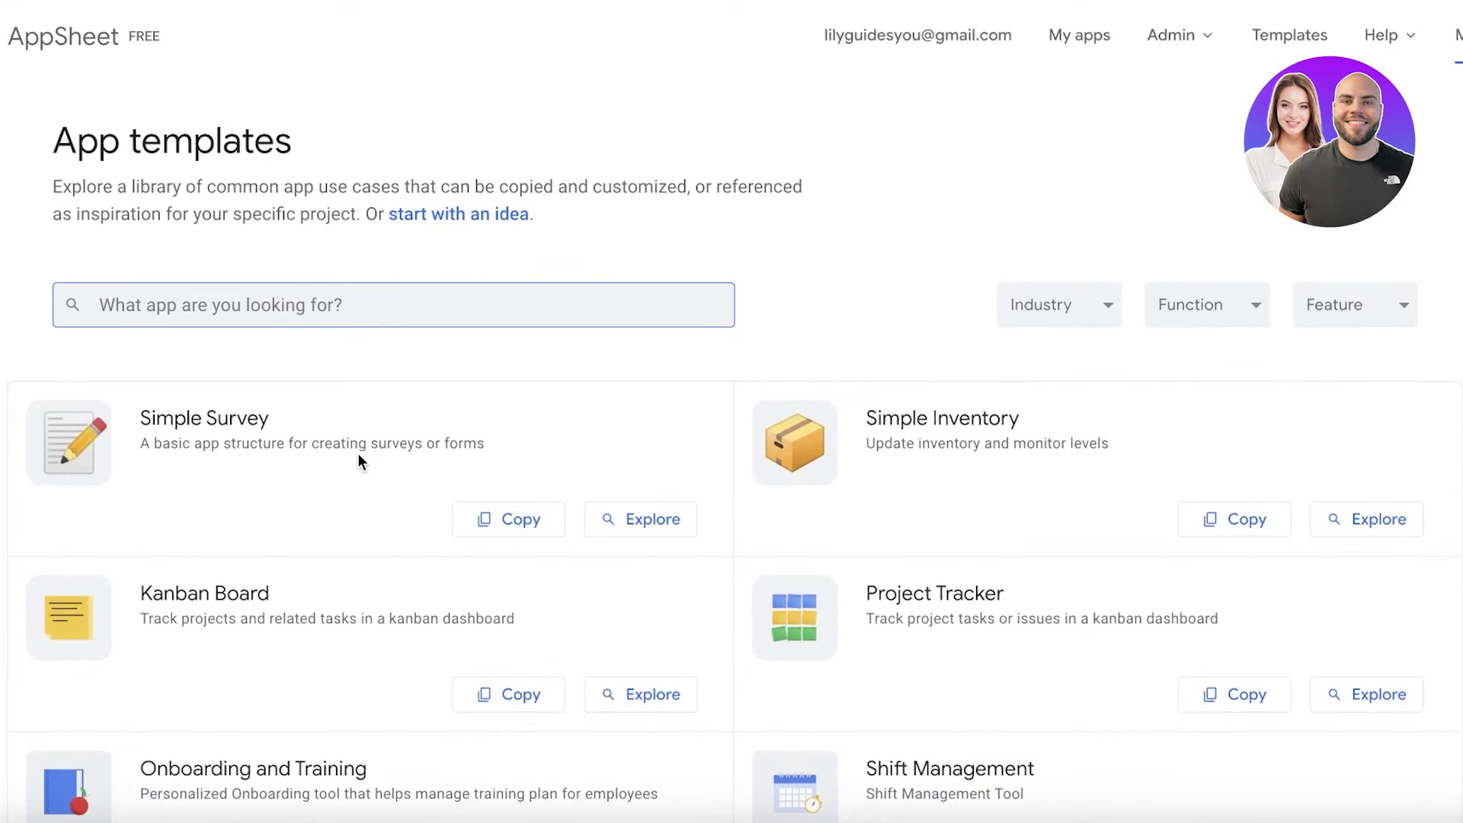
# Browse the app template library and open the Shift and Task Management template's page.
pyautogui.scroll(-6, 1087, 261)
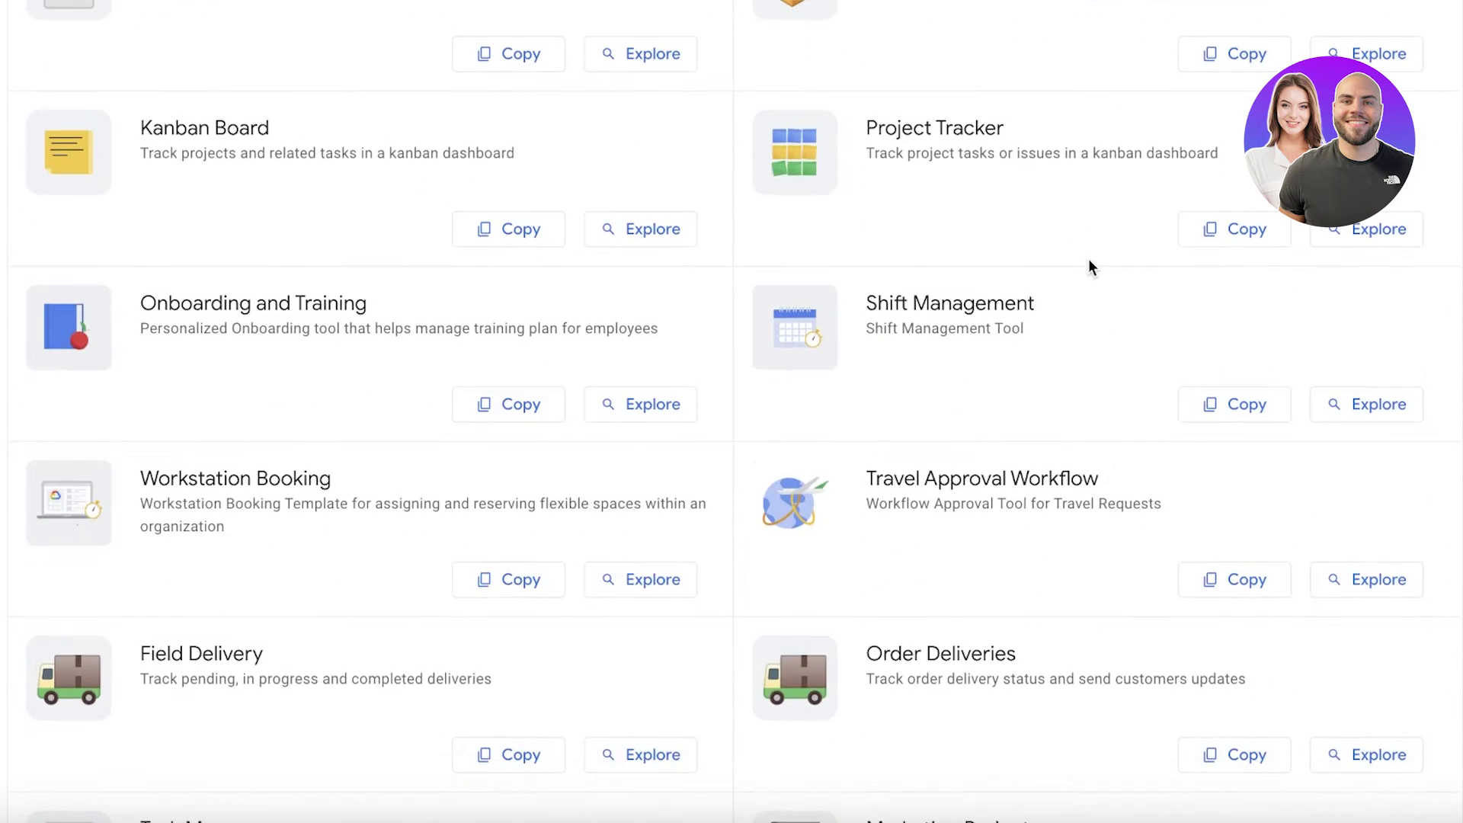
pyautogui.scroll(2, 1085, 267)
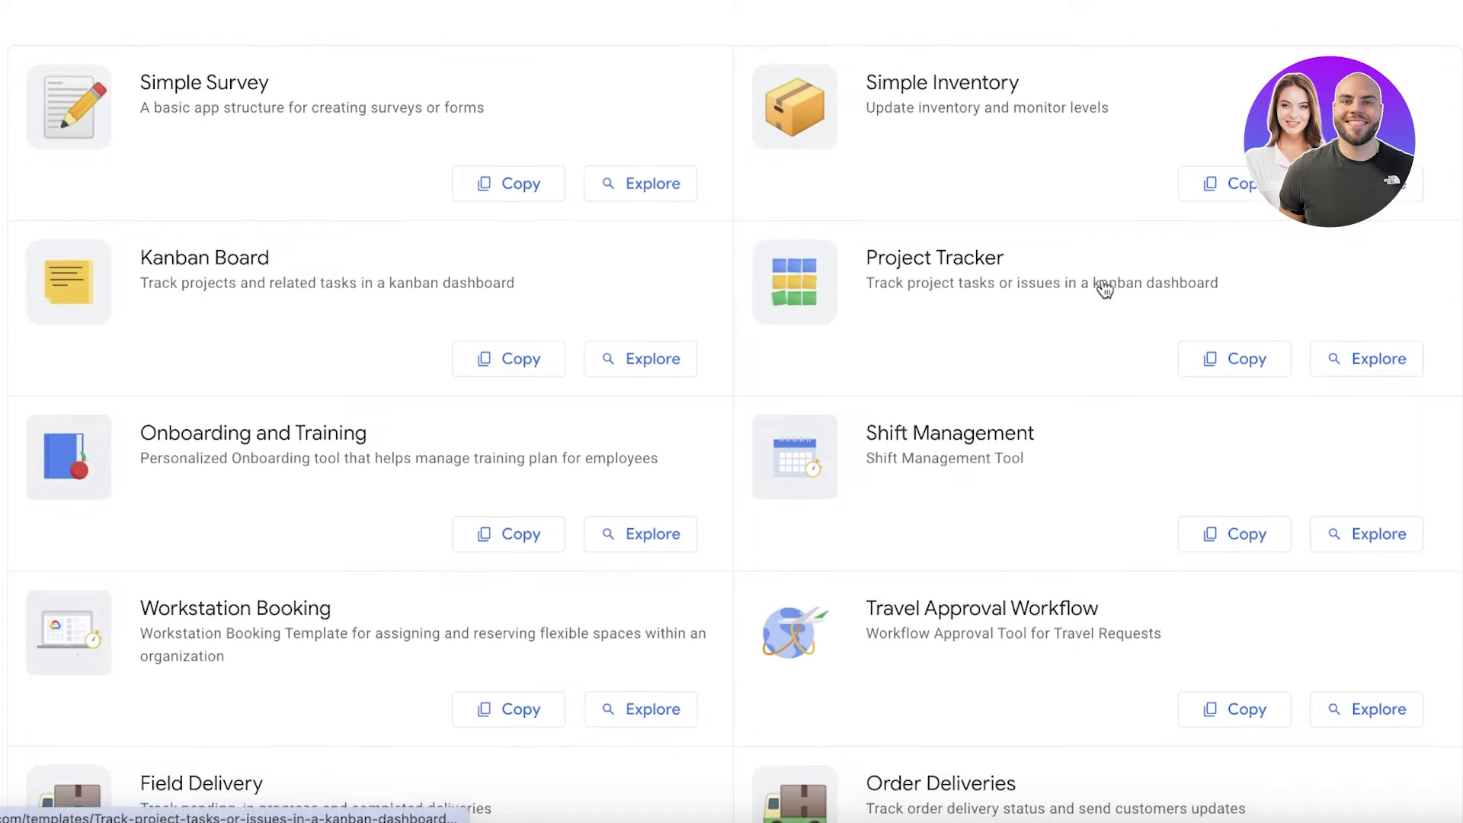
pyautogui.scroll(-3, 1104, 287)
pyautogui.scroll(-3, 256, 419)
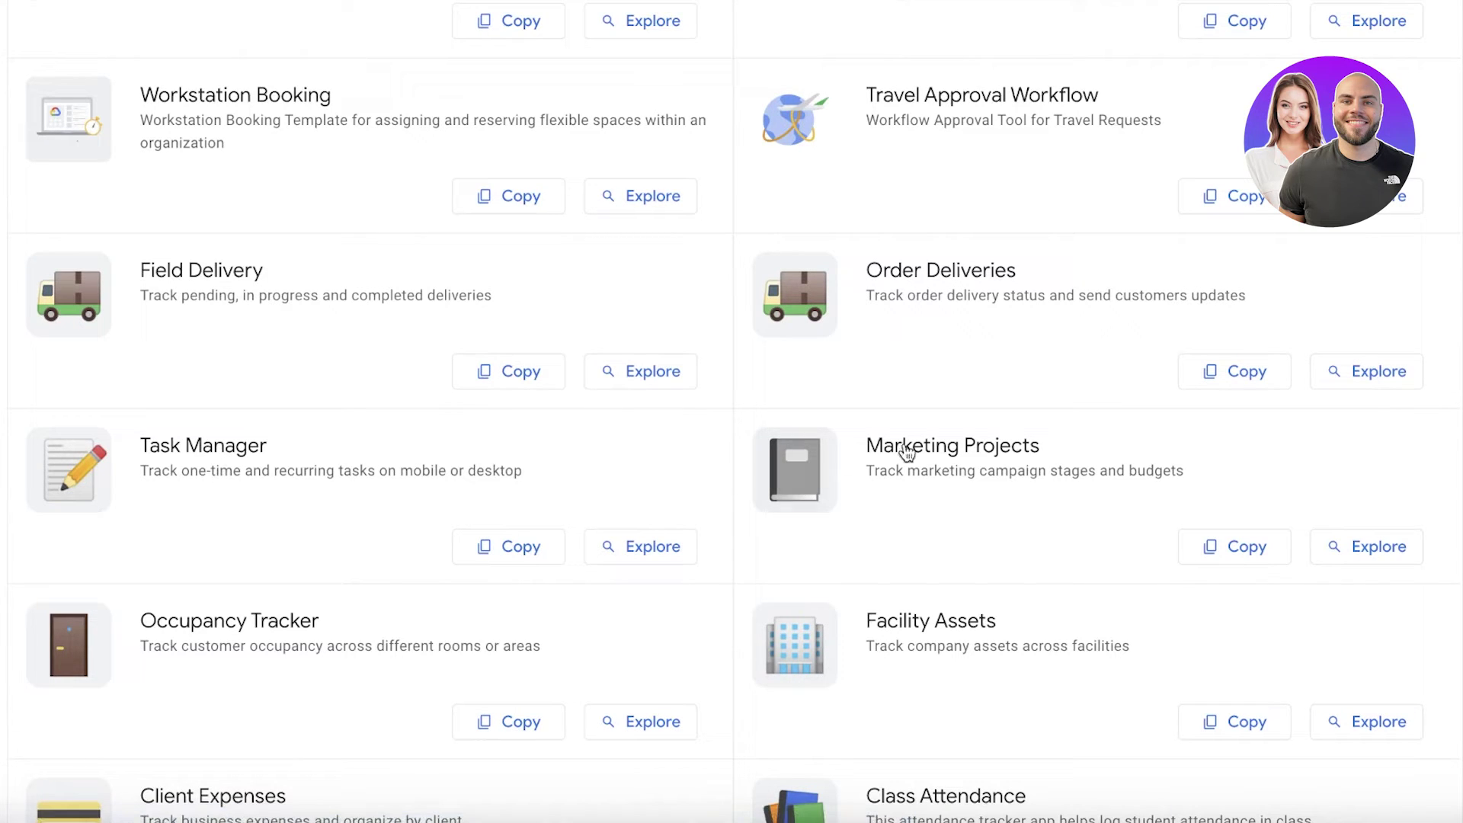
pyautogui.scroll(-7, 906, 453)
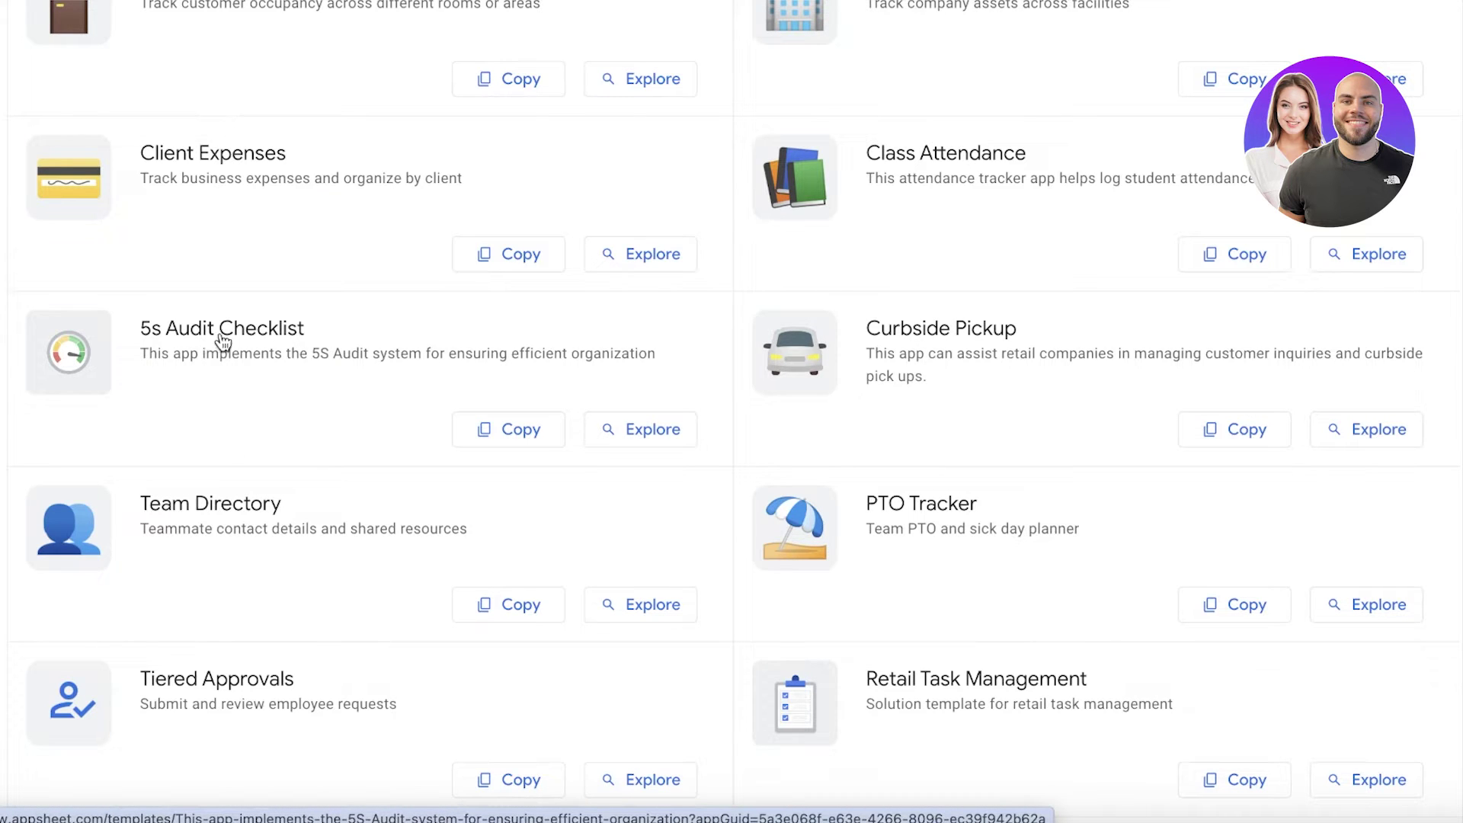
pyautogui.scroll(-3, 221, 328)
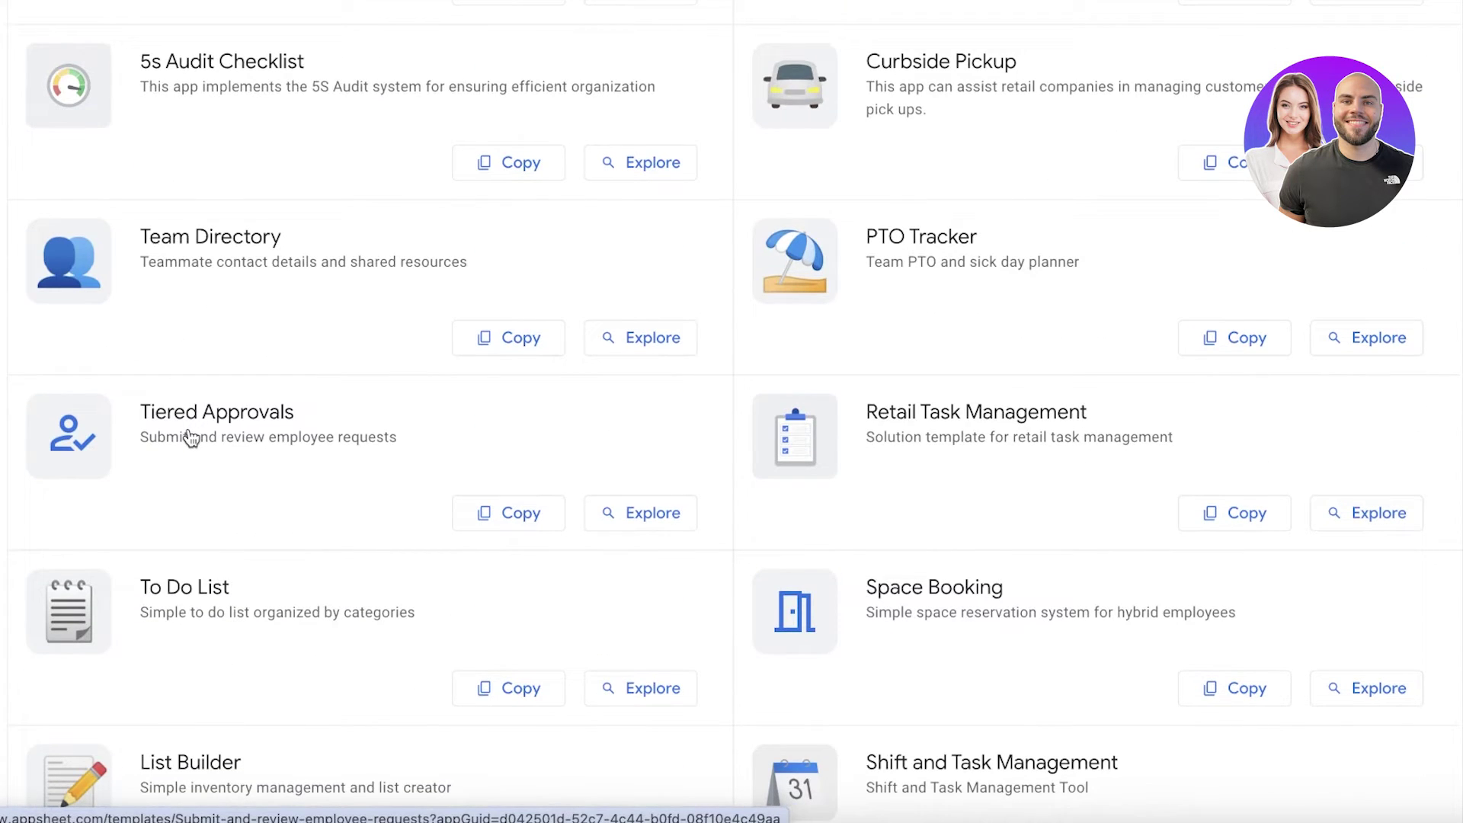
pyautogui.scroll(-6, 236, 587)
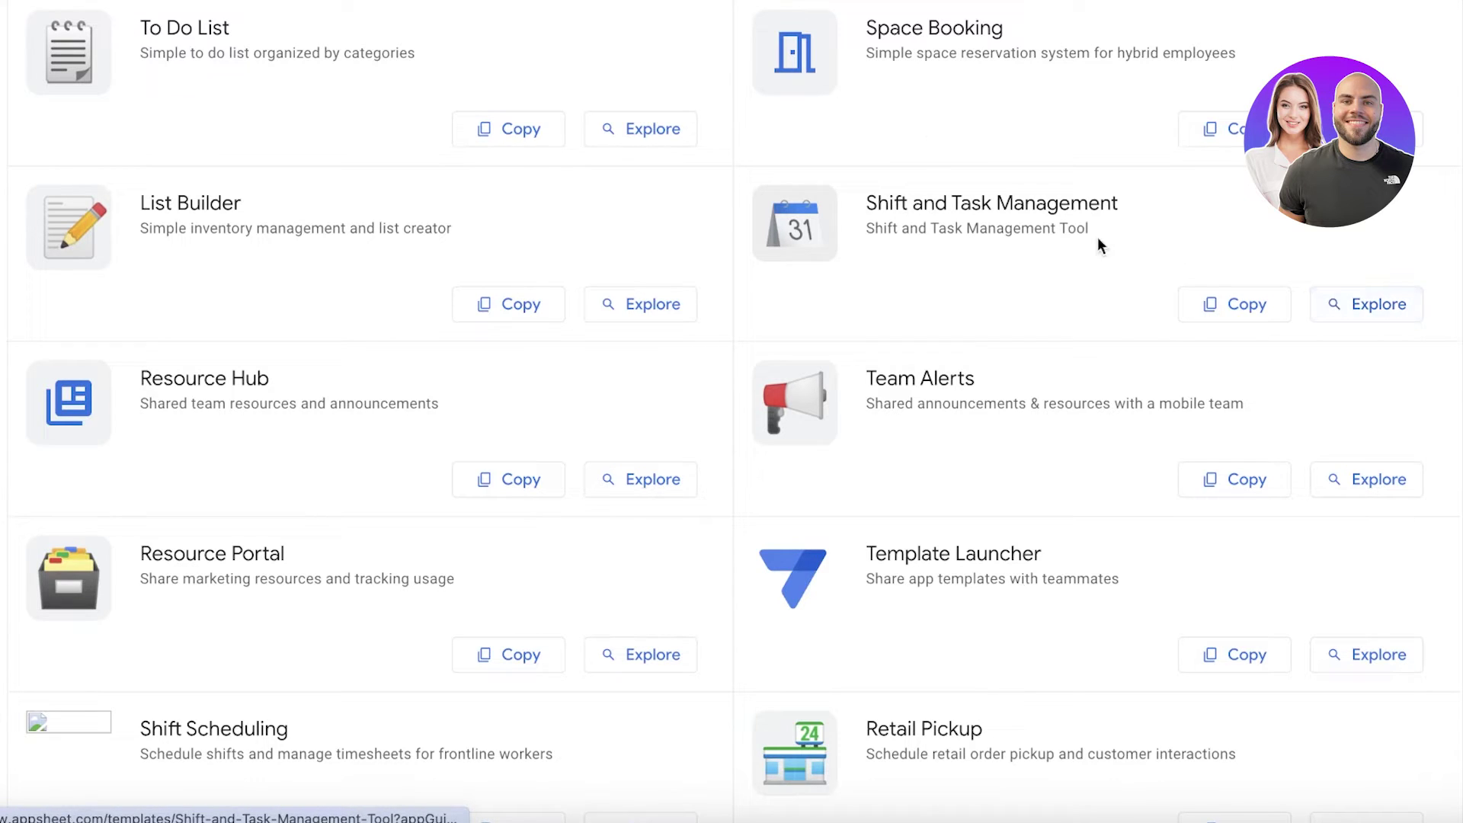
pyautogui.click(1049, 207)
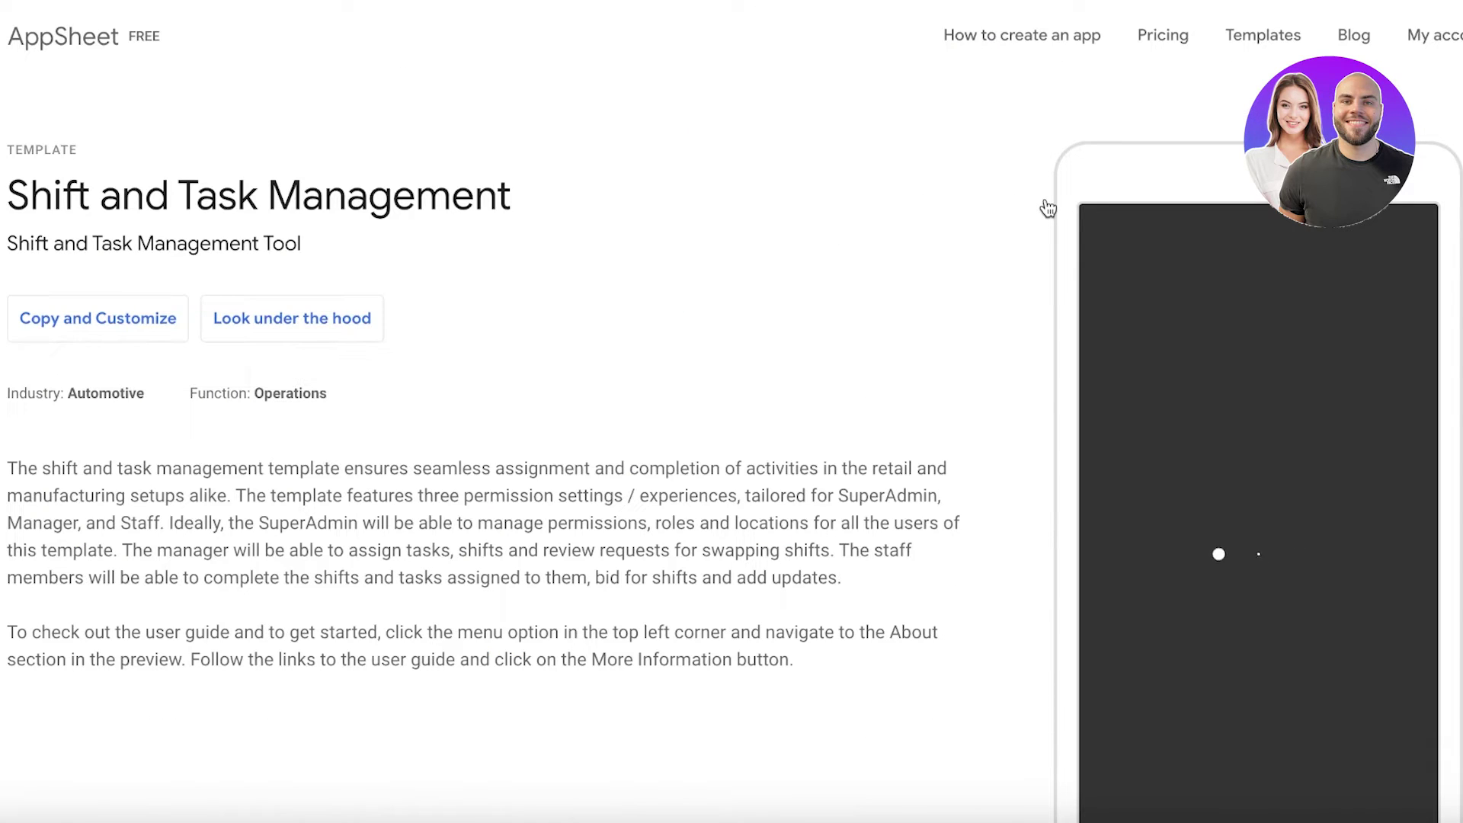
# Review the Shift and Task Management template's description, app preview and details on how it was built.
pyautogui.scroll(-3, 813, 219)
pyautogui.scroll(1, 429, 346)
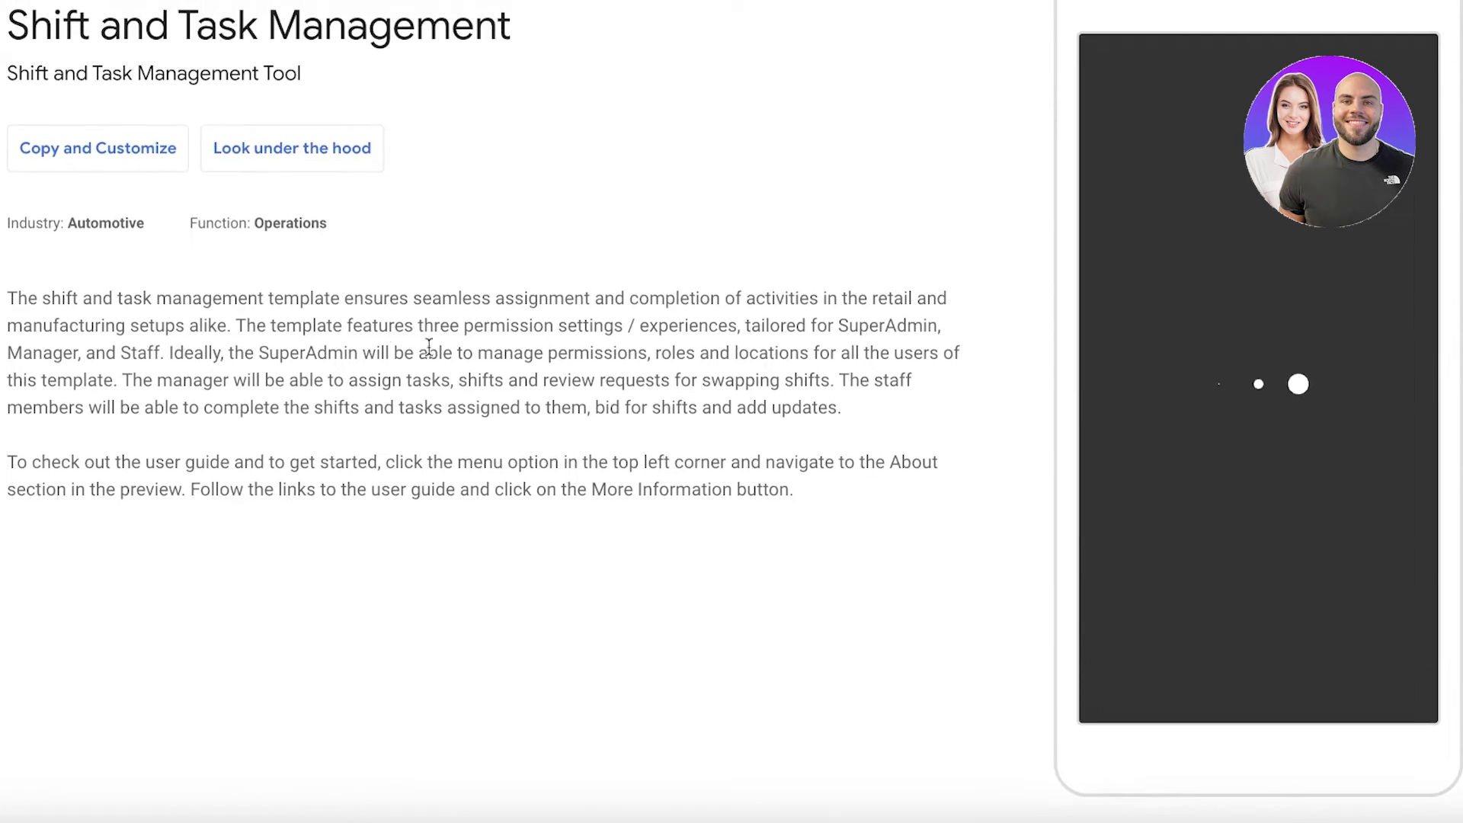
pyautogui.scroll(2, 1277, 220)
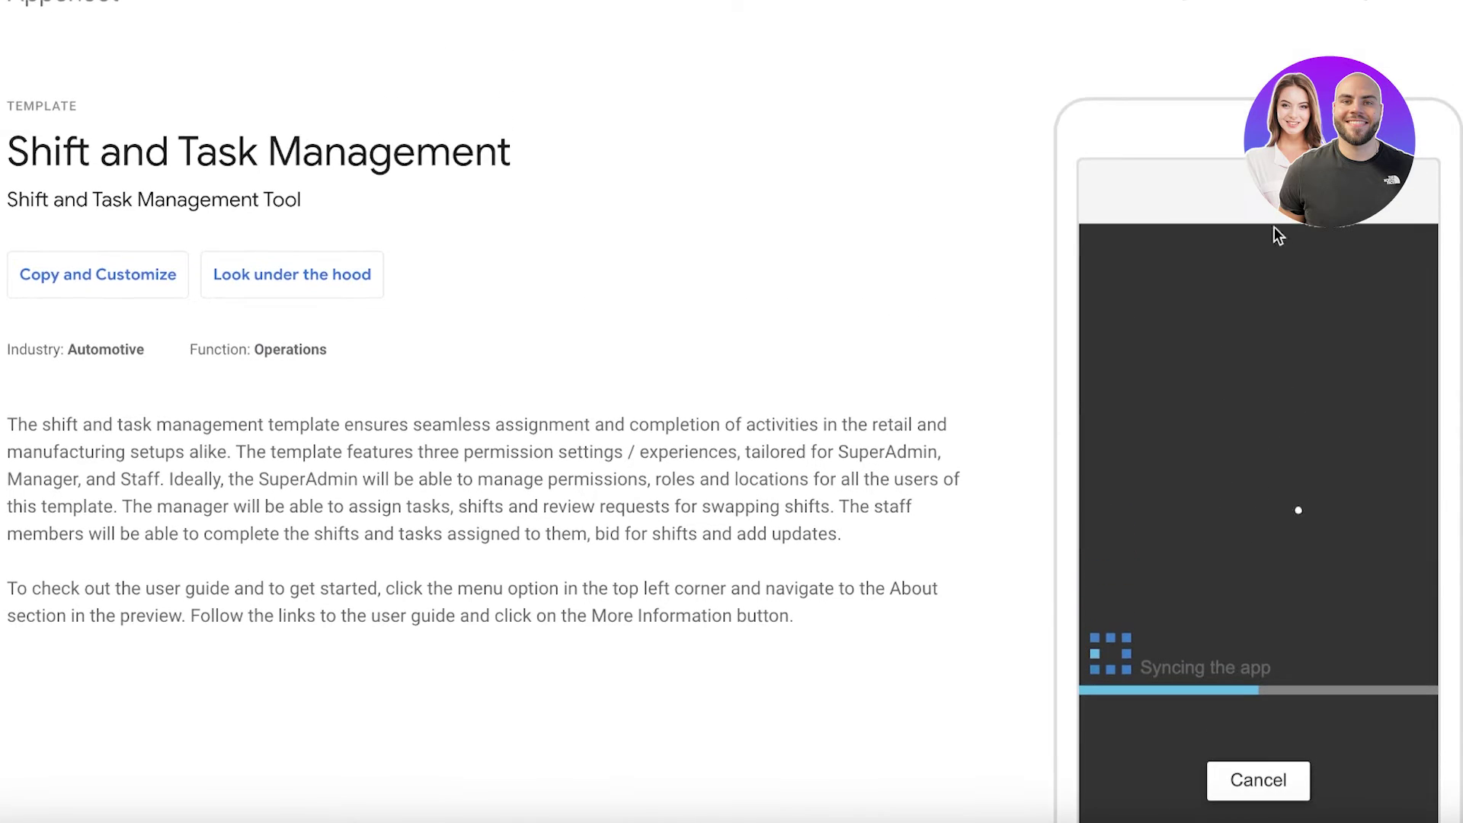
pyautogui.scroll(-12, 1253, 316)
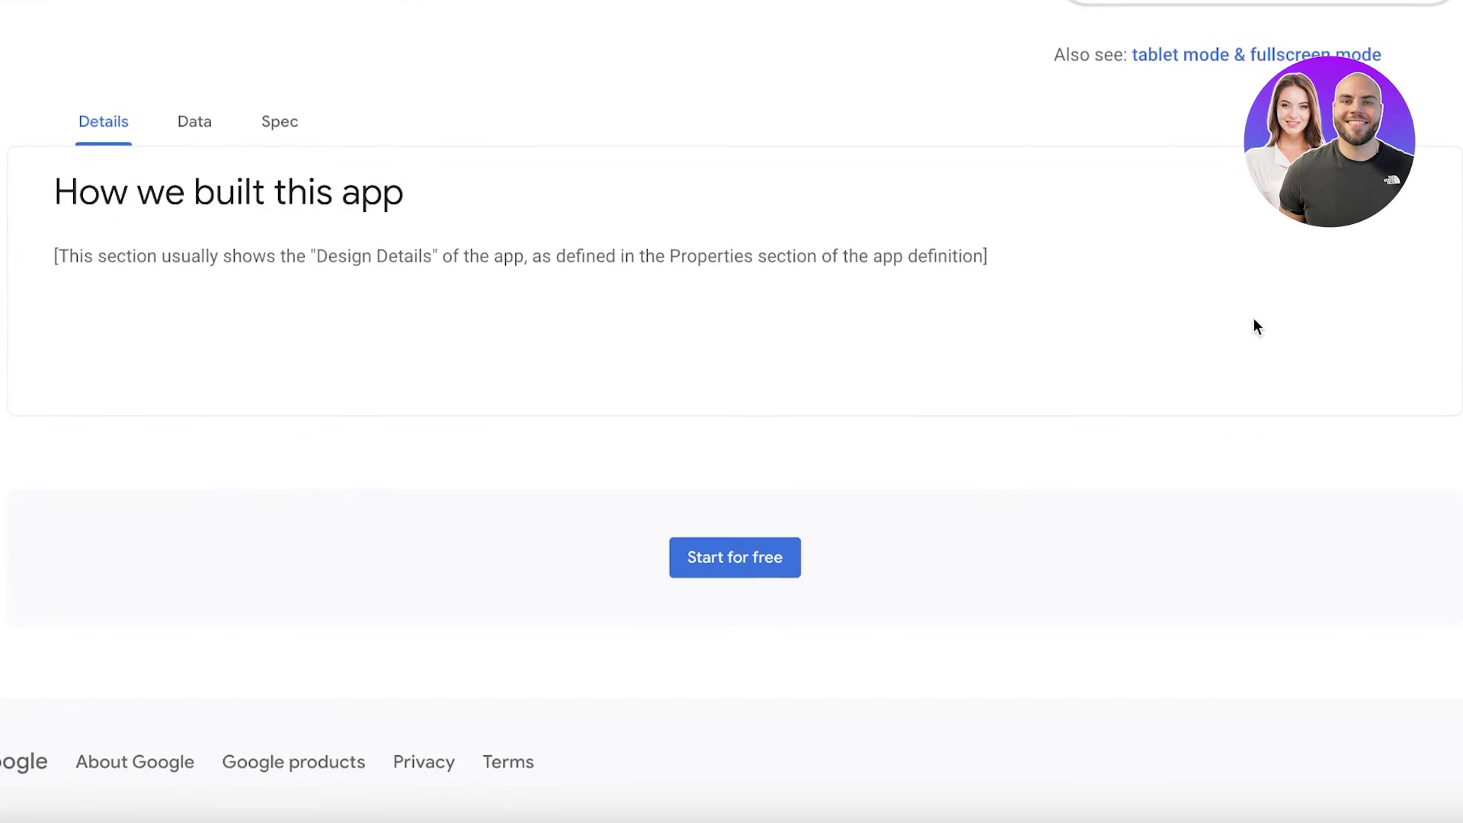
pyautogui.scroll(13, 934, 397)
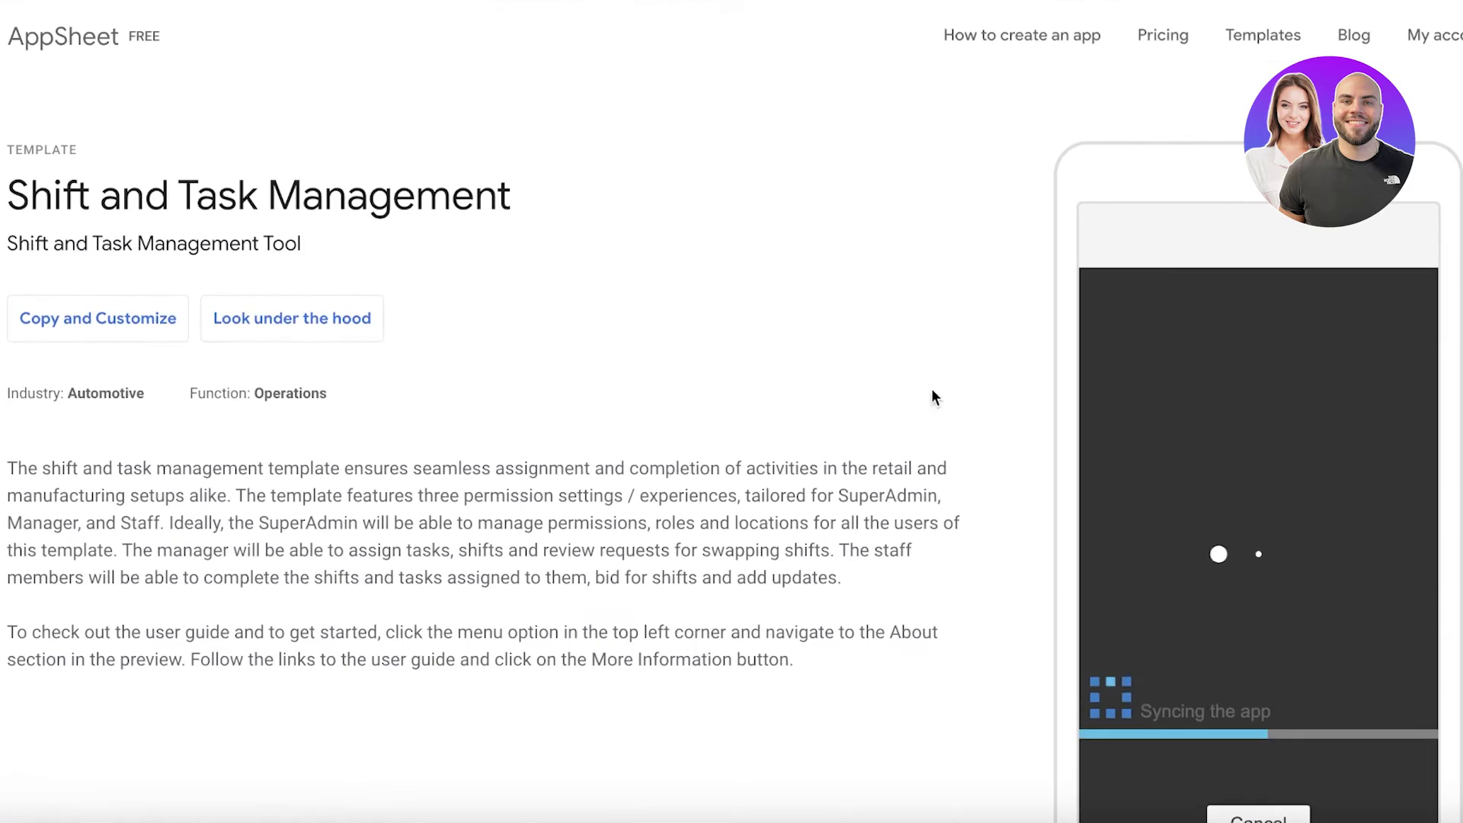
# Copy the Shift and Task Management template into the account under its default name with the Operations category.
pyautogui.click(88, 314)
pyautogui.click(653, 285)
pyautogui.click(654, 285)
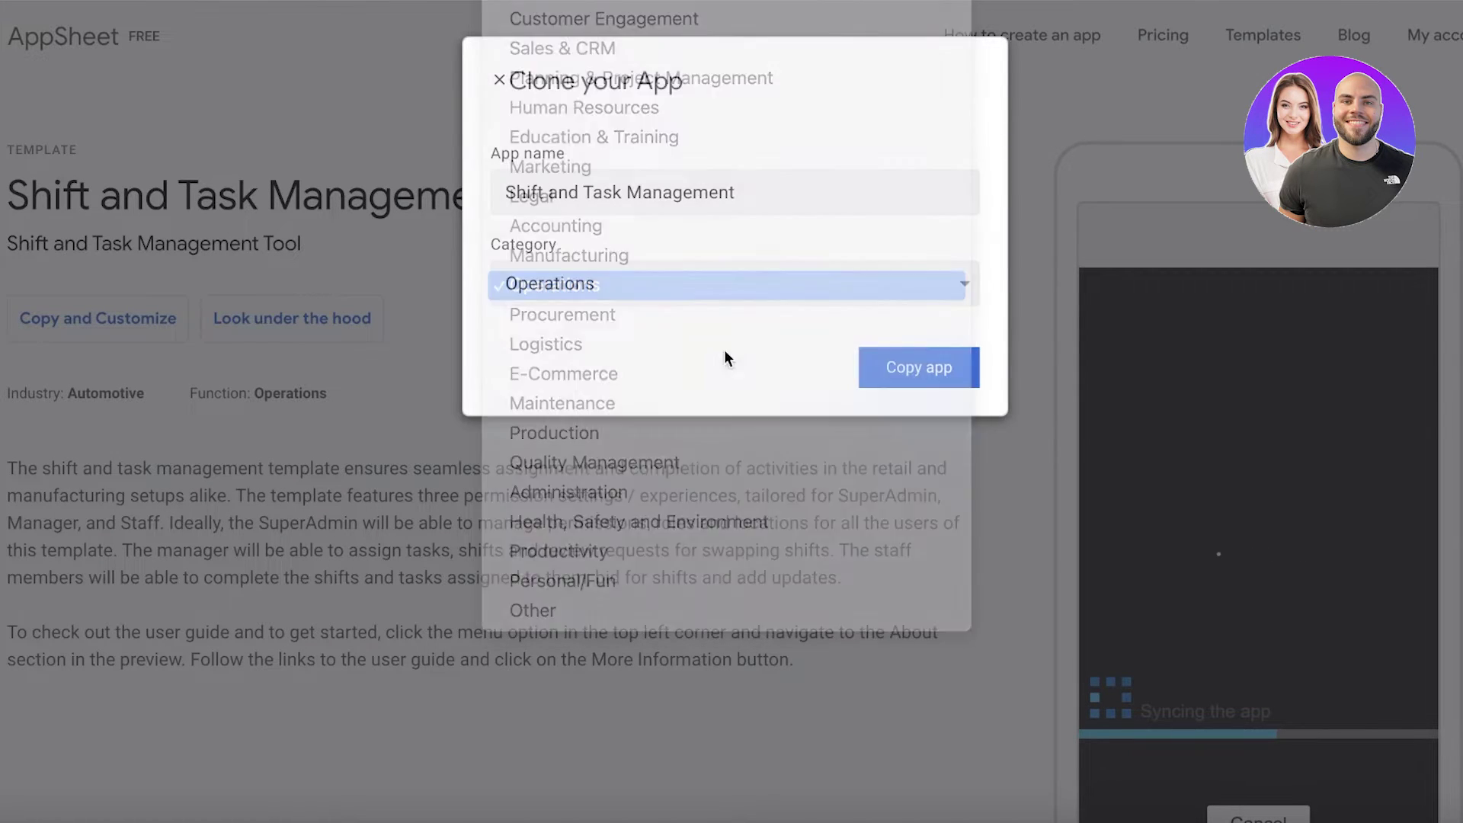
pyautogui.click(962, 371)
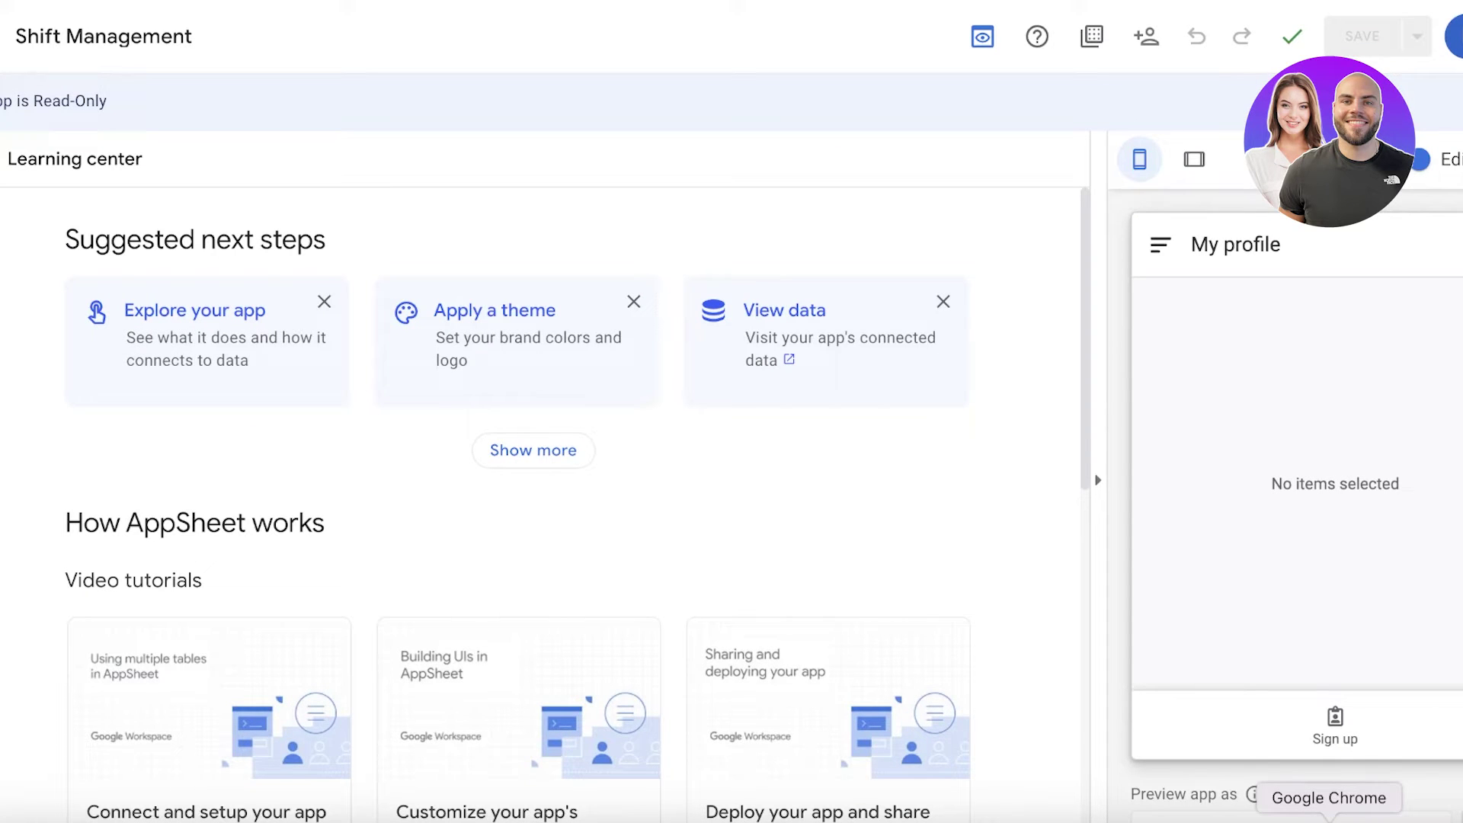
# Look through the learning center of the Shift Management app, from the suggested next steps to the articles.
pyautogui.scroll(-8, 696, 493)
pyautogui.scroll(4, 696, 494)
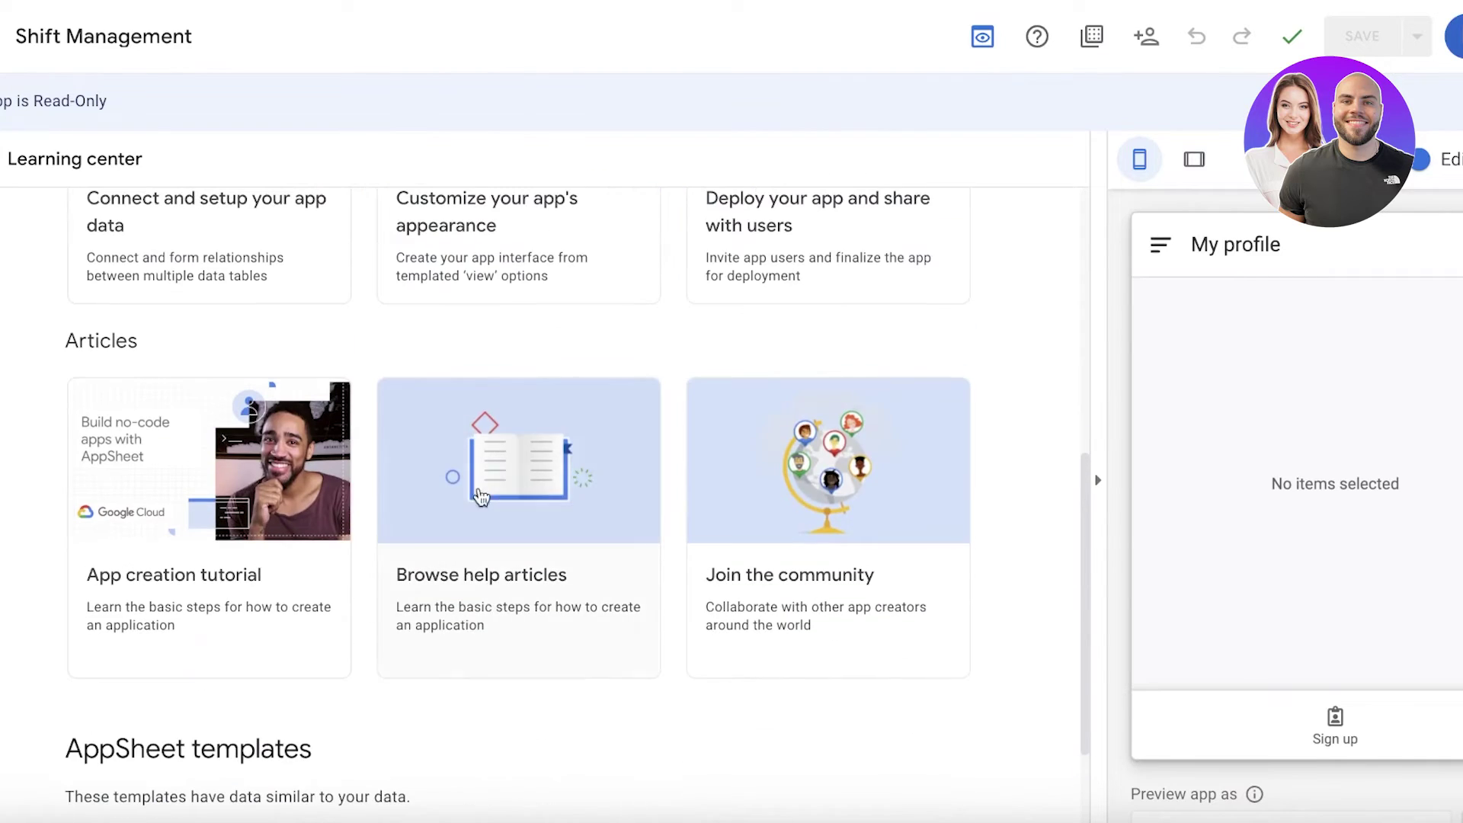
pyautogui.scroll(8, 216, 273)
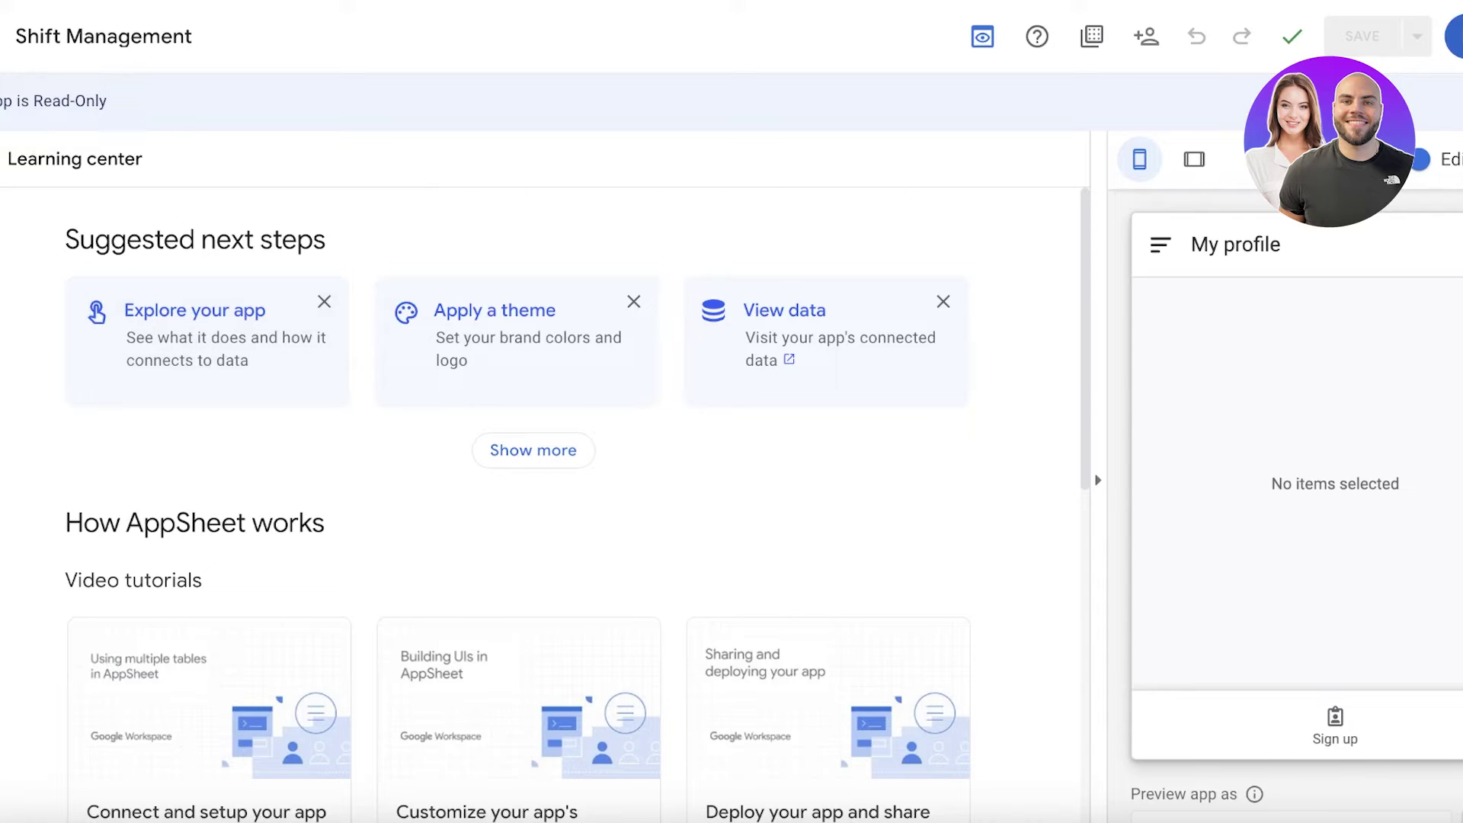
# Dismiss the Copy app dialog and expand the Team Work and Transfer settings under Collaborate & Publish.
pyautogui.click(2, 221)
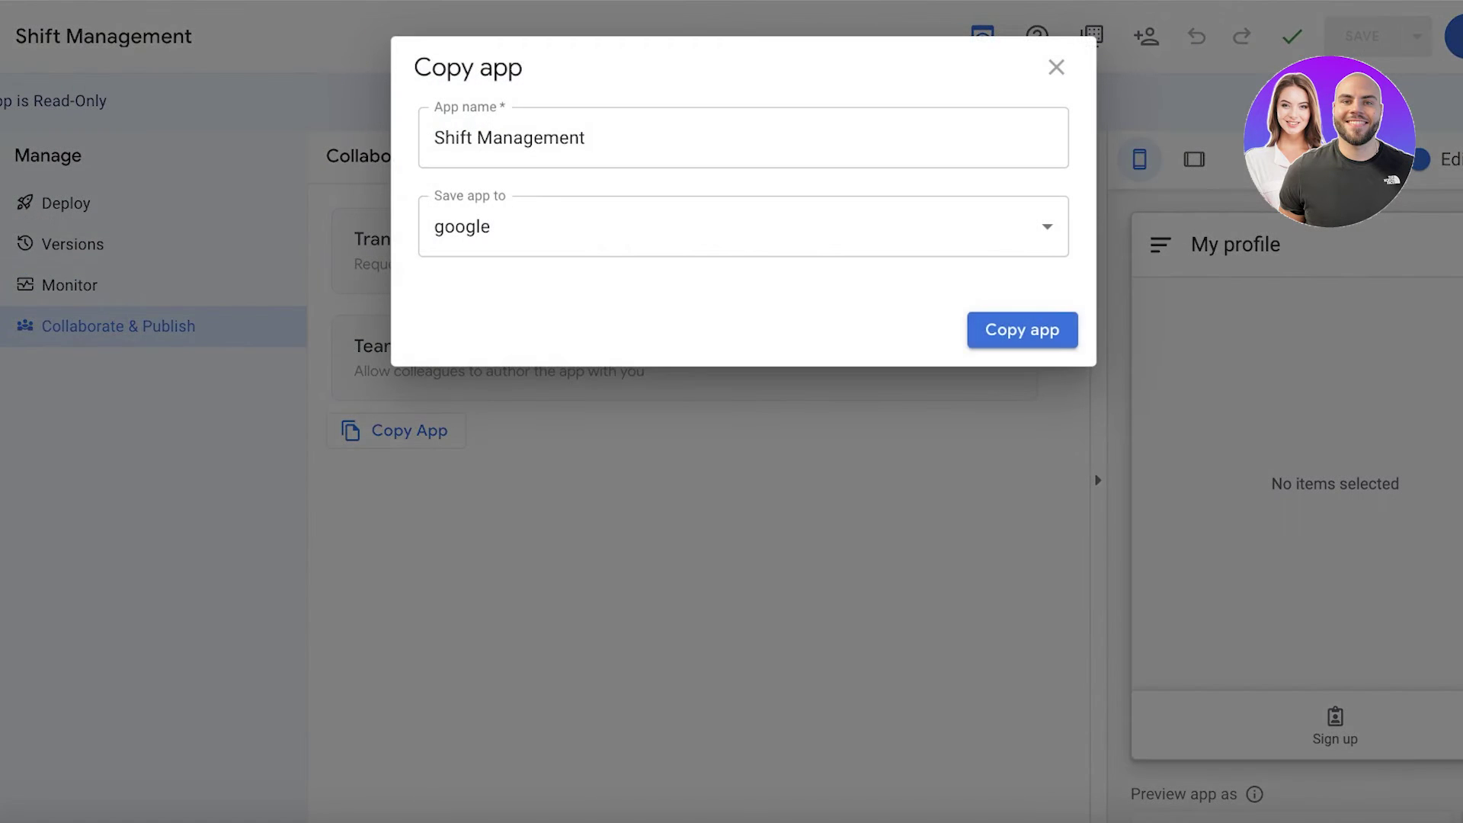
pyautogui.click(1056, 67)
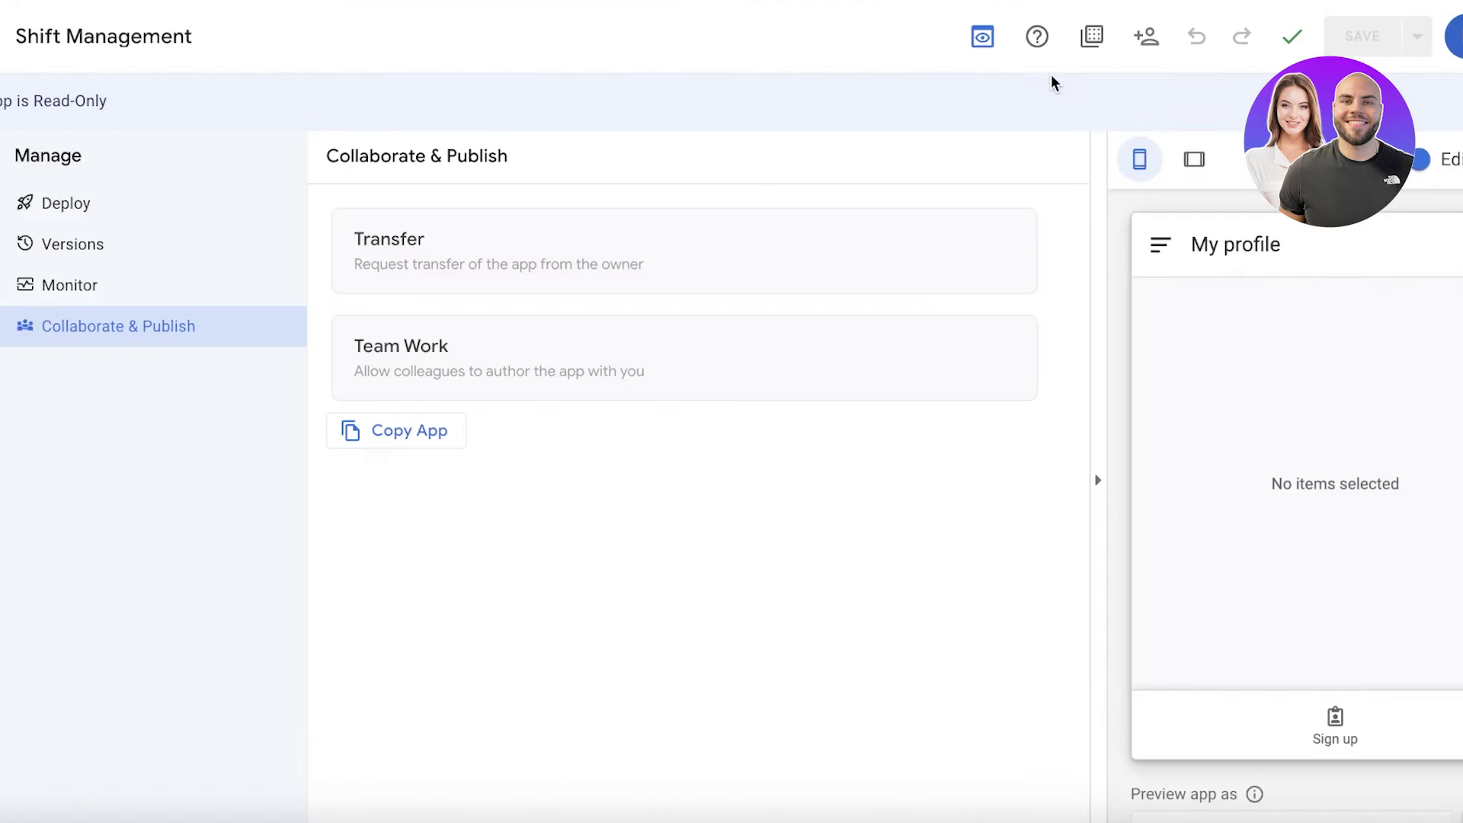
pyautogui.click(452, 336)
pyautogui.scroll(1, 425, 240)
pyautogui.click(423, 239)
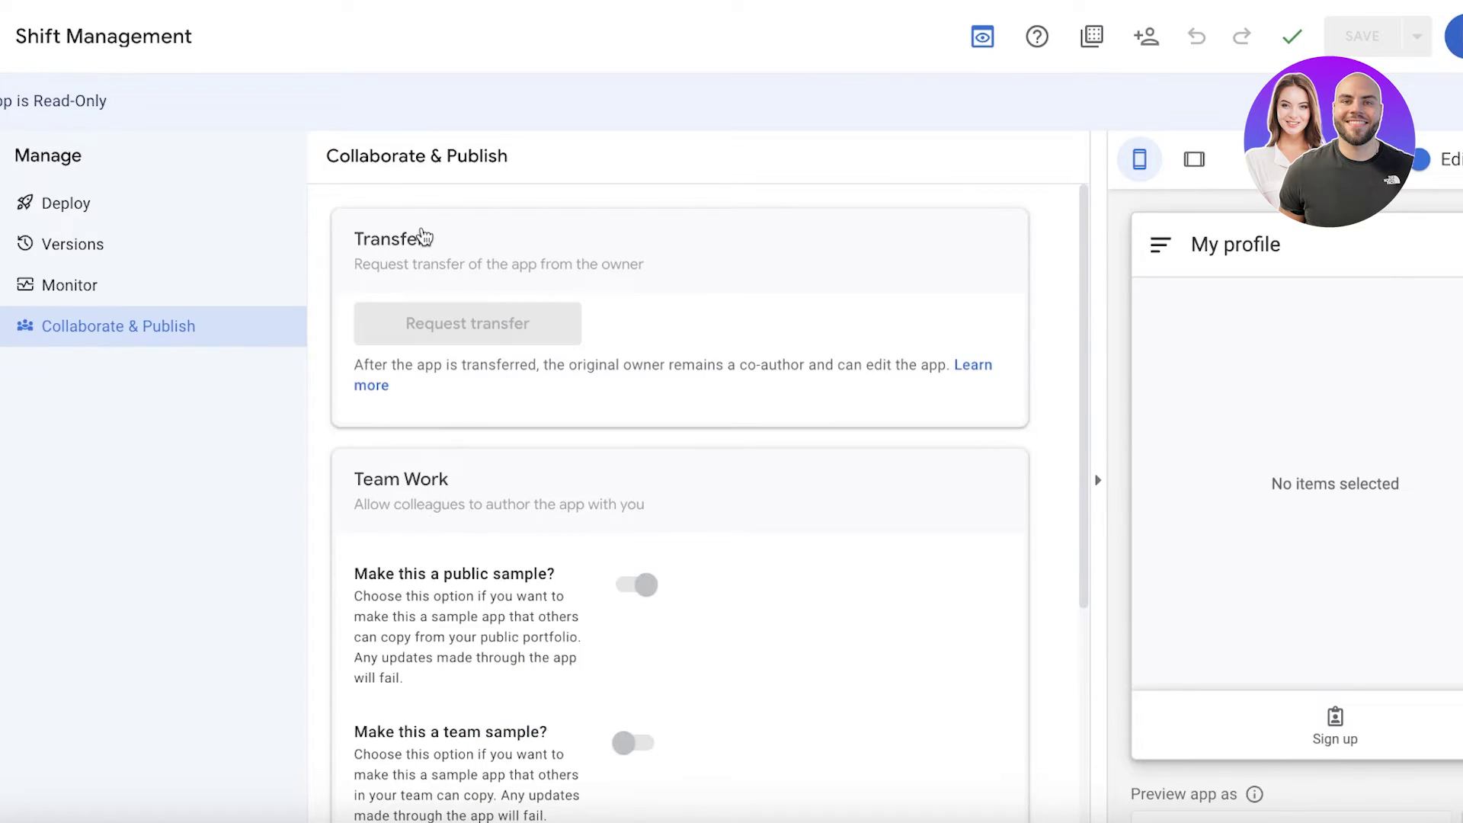
# View the Monitor, Versions and Deploy sections of the app's management settings.
pyautogui.click(92, 284)
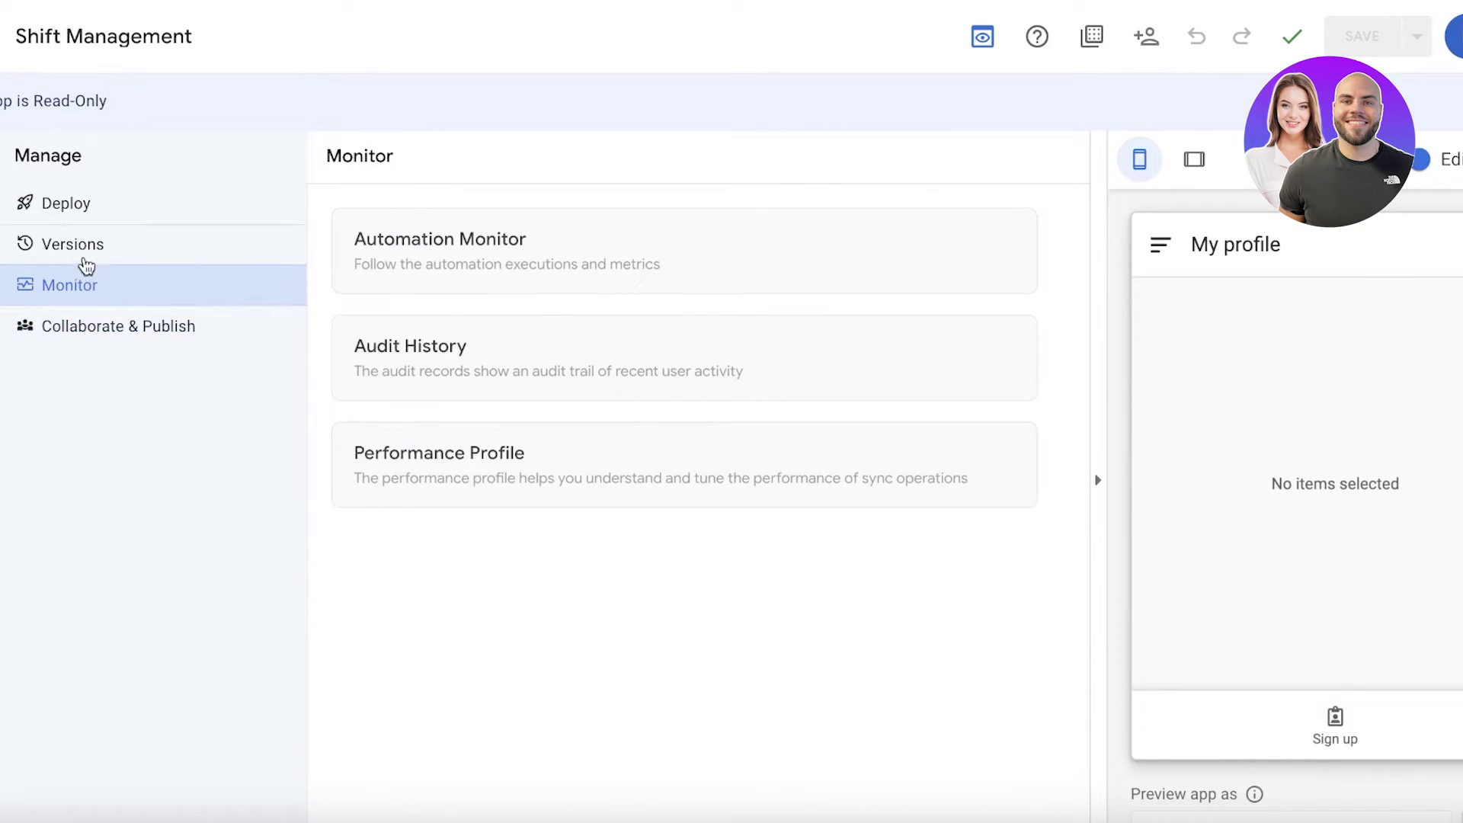
pyautogui.click(86, 258)
pyautogui.click(115, 203)
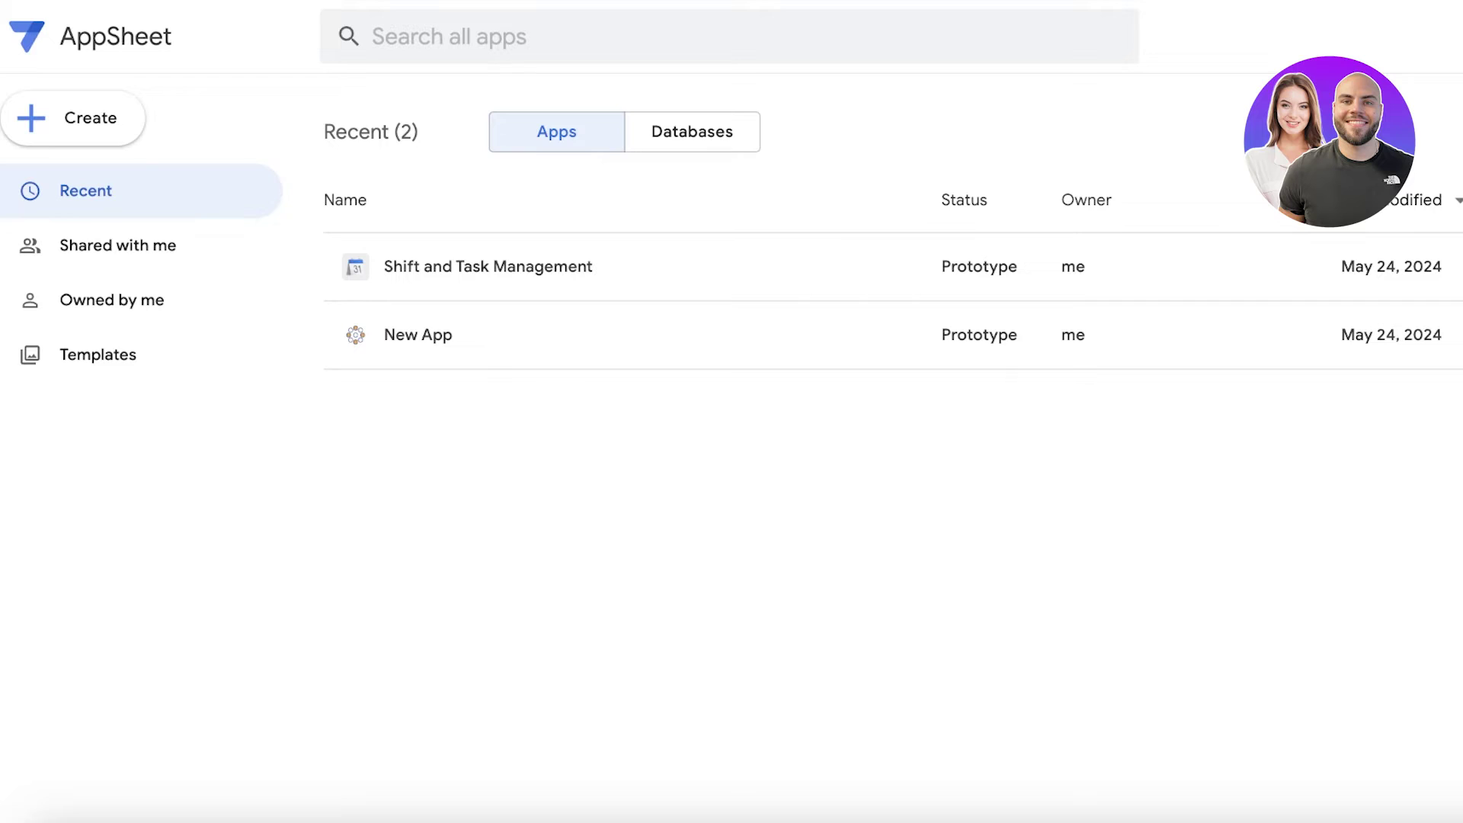
# Delete the app named New App from the recent apps list.
pyautogui.click(93, 126)
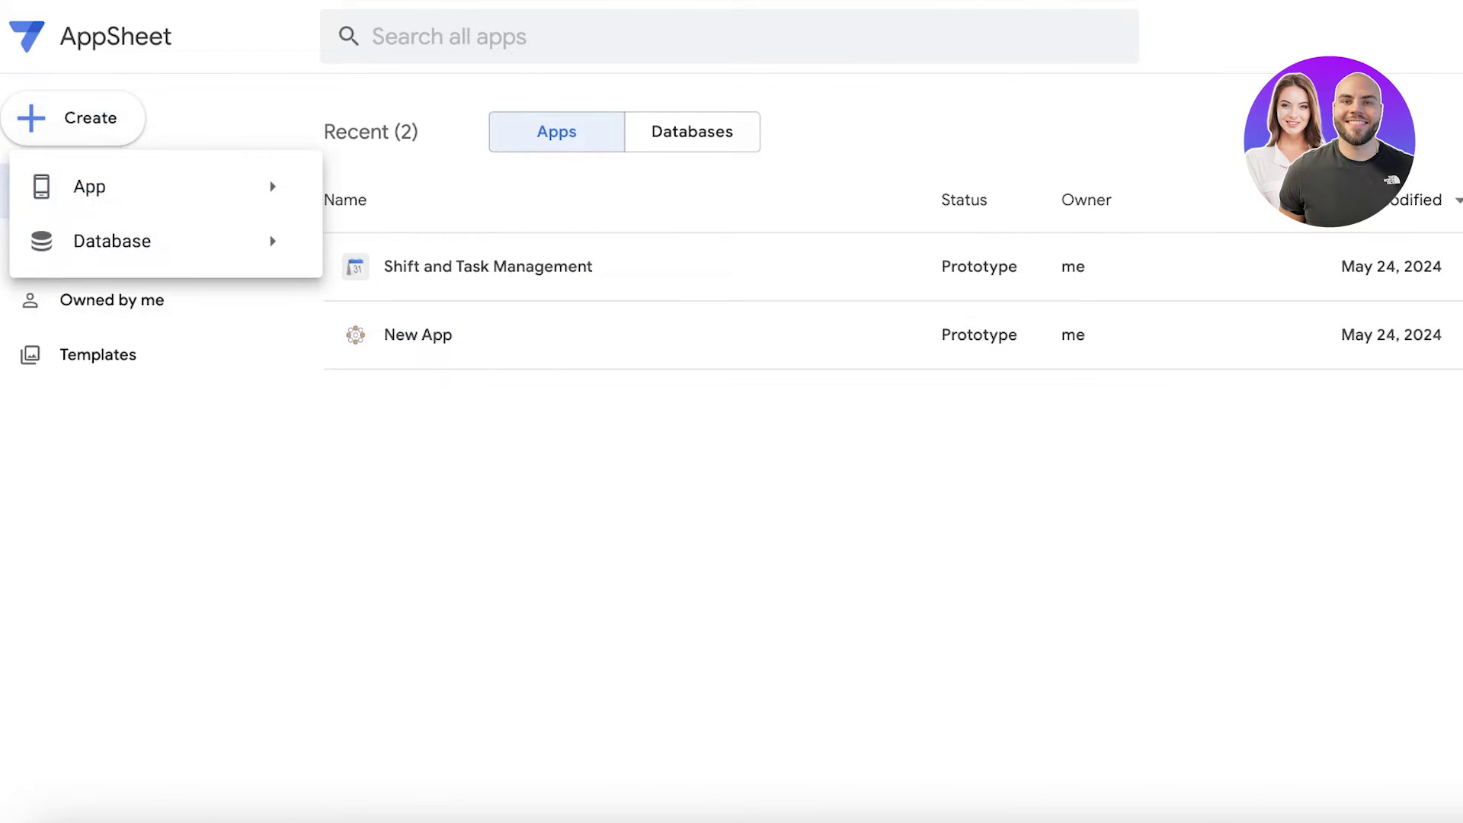
pyautogui.click(1457, 336)
pyautogui.click(1457, 335)
pyautogui.click(1370, 636)
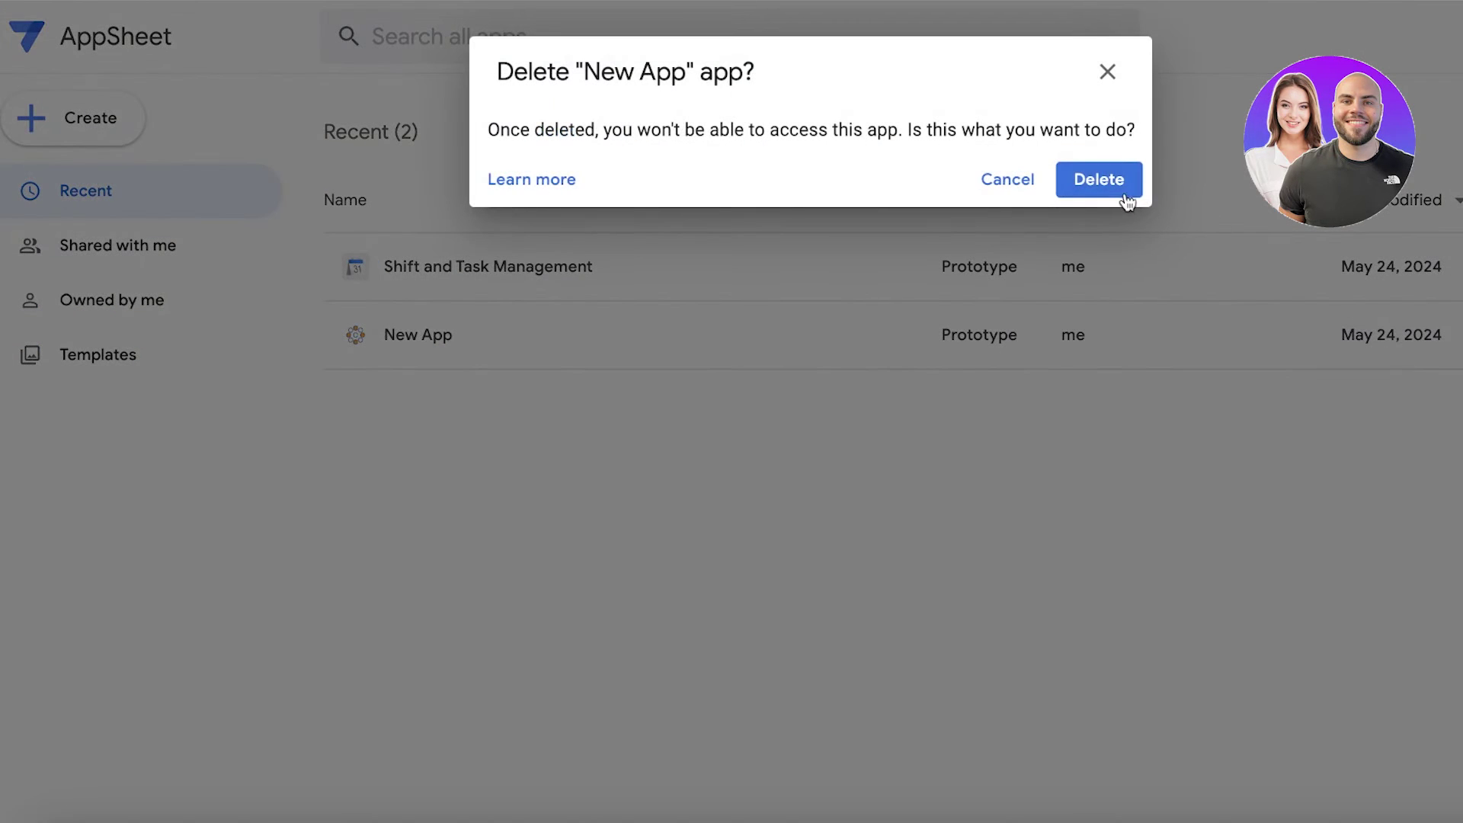
pyautogui.click(1118, 188)
# Delete the Shift and Task Management app from the recent apps list.
pyautogui.click(1457, 266)
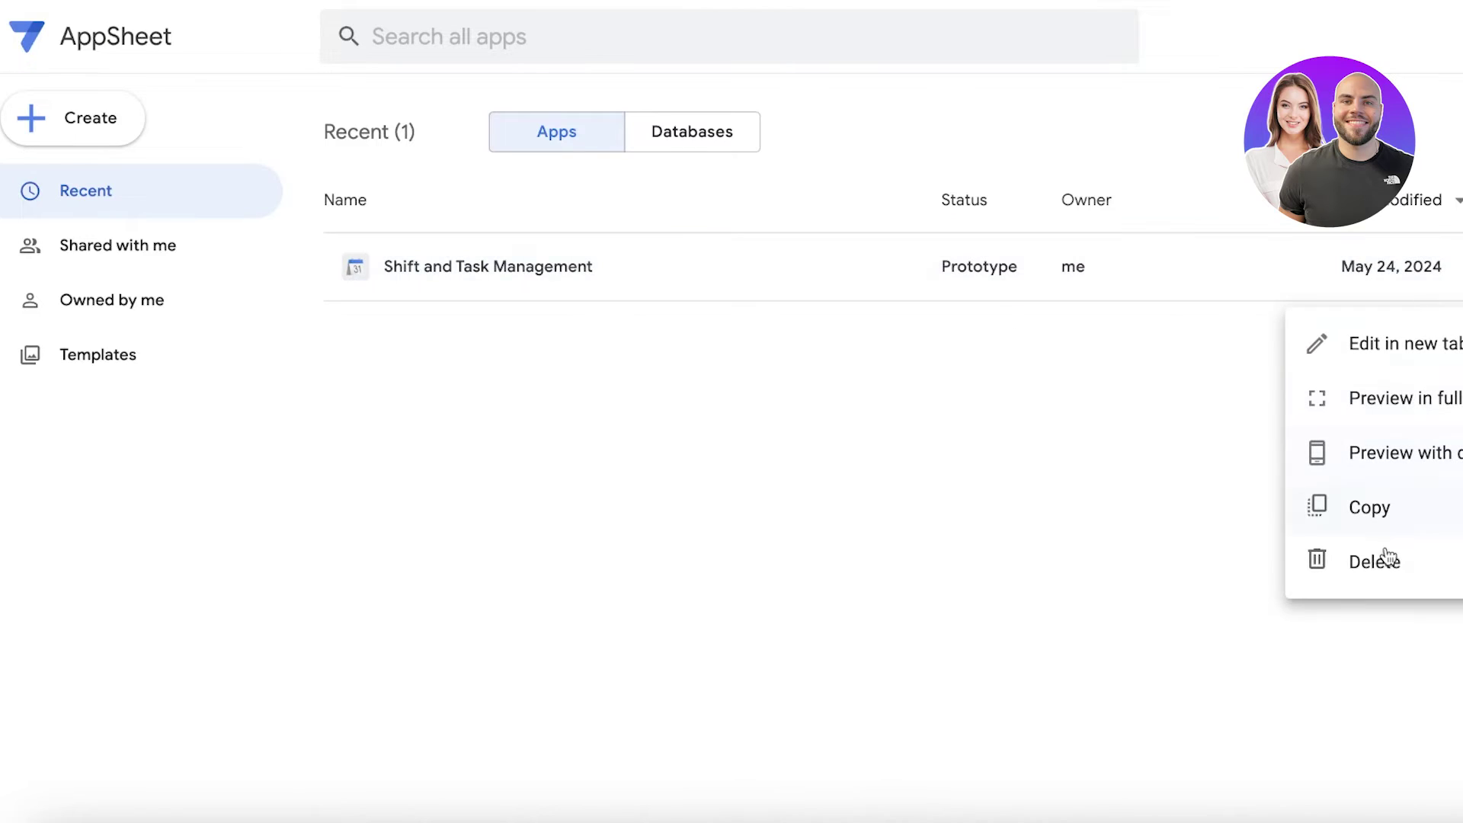
pyautogui.click(1379, 564)
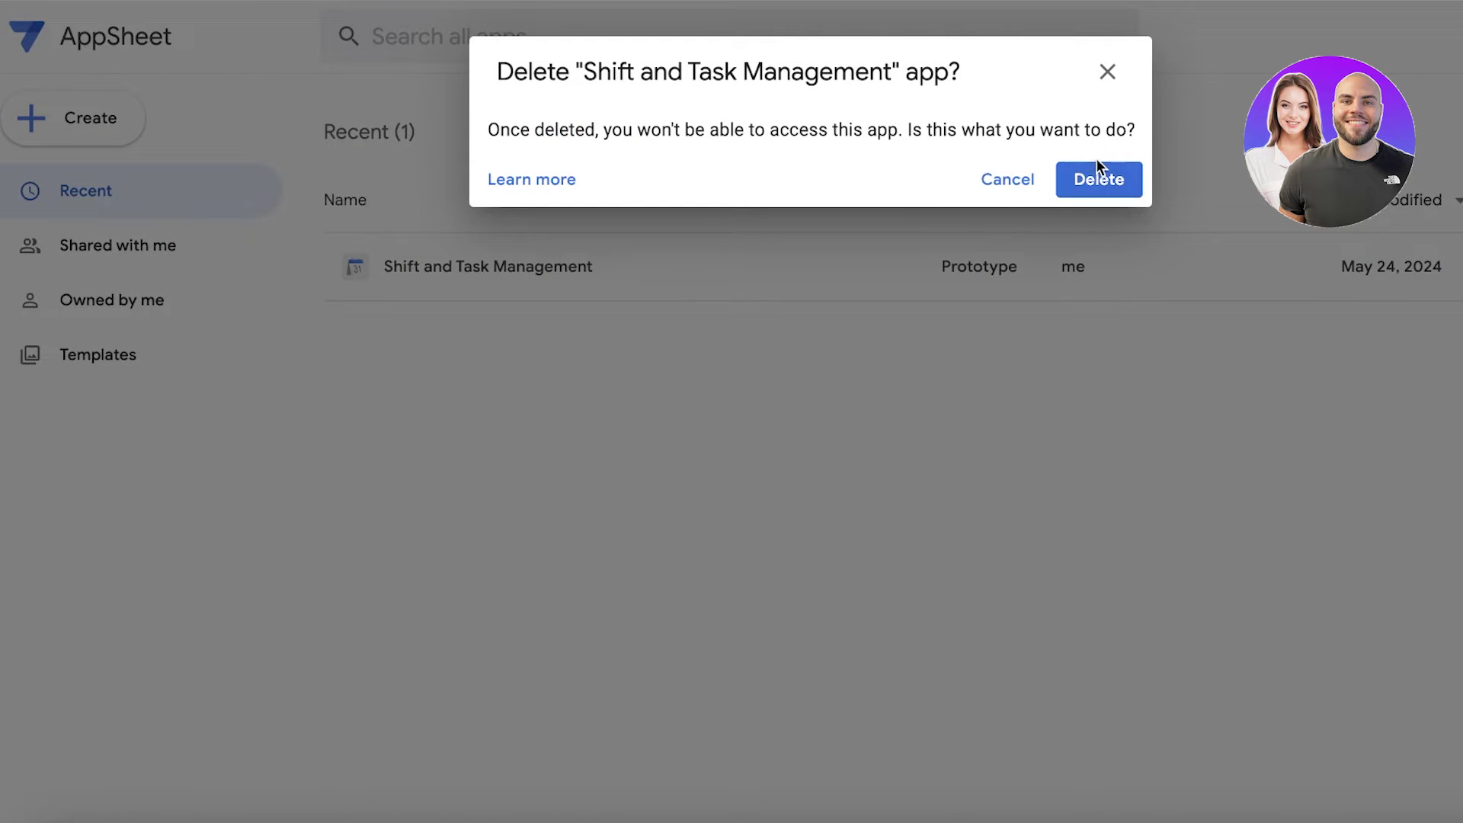
pyautogui.click(1082, 184)
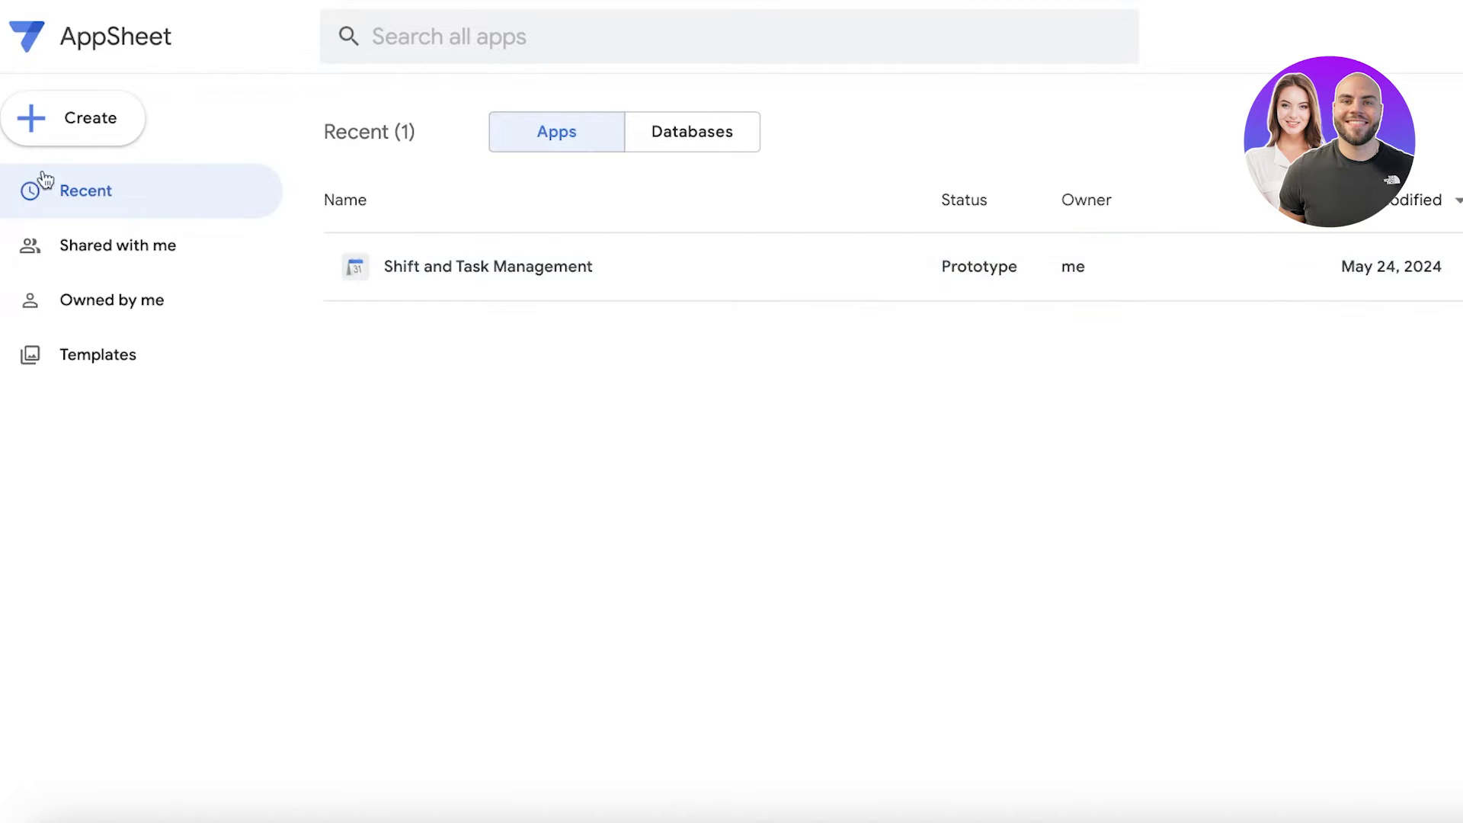
# Start creating another new app and set its category to Other.
pyautogui.click(134, 118)
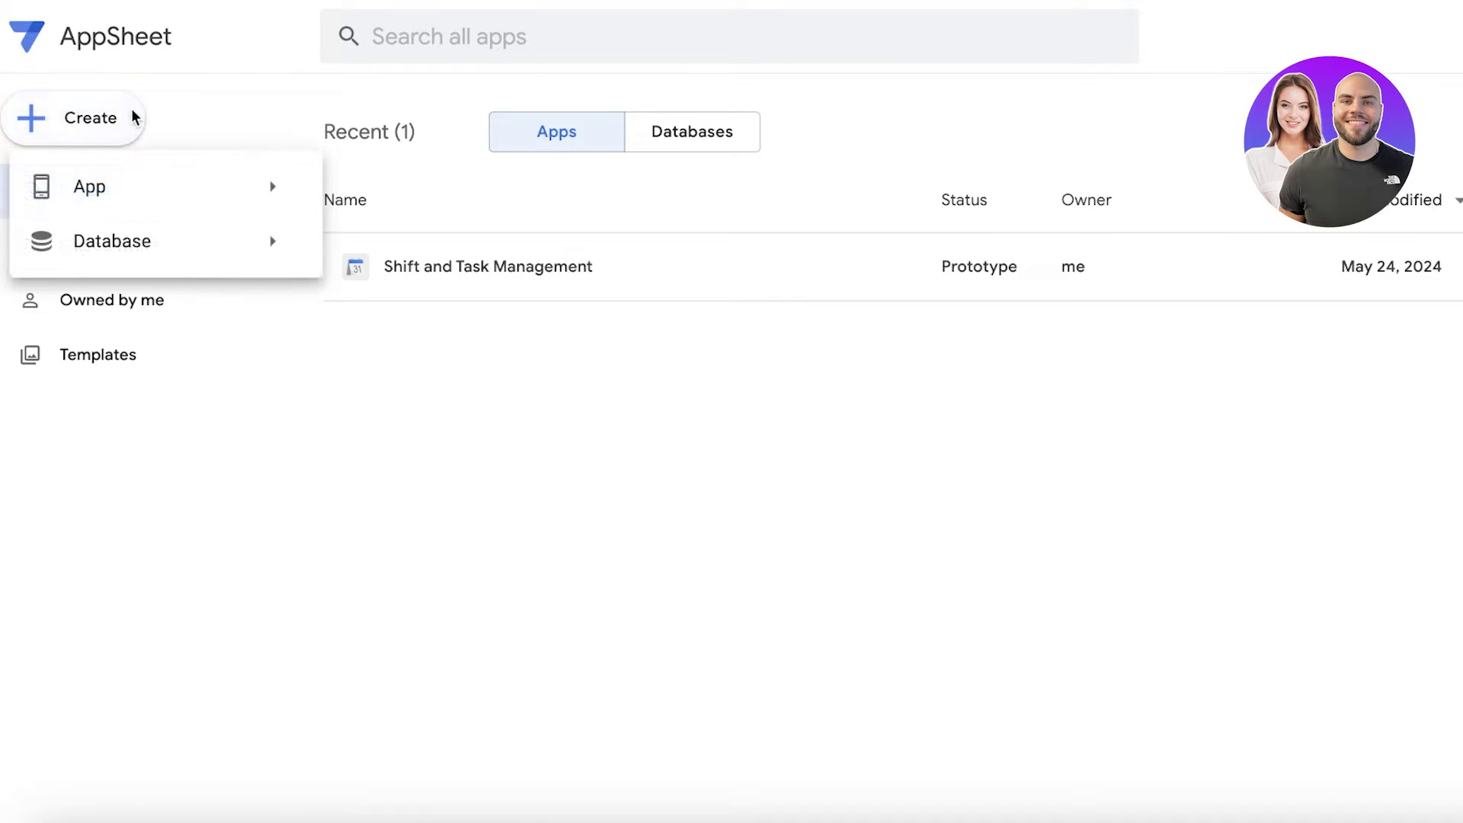
pyautogui.moveTo(134, 205)
pyautogui.click(404, 317)
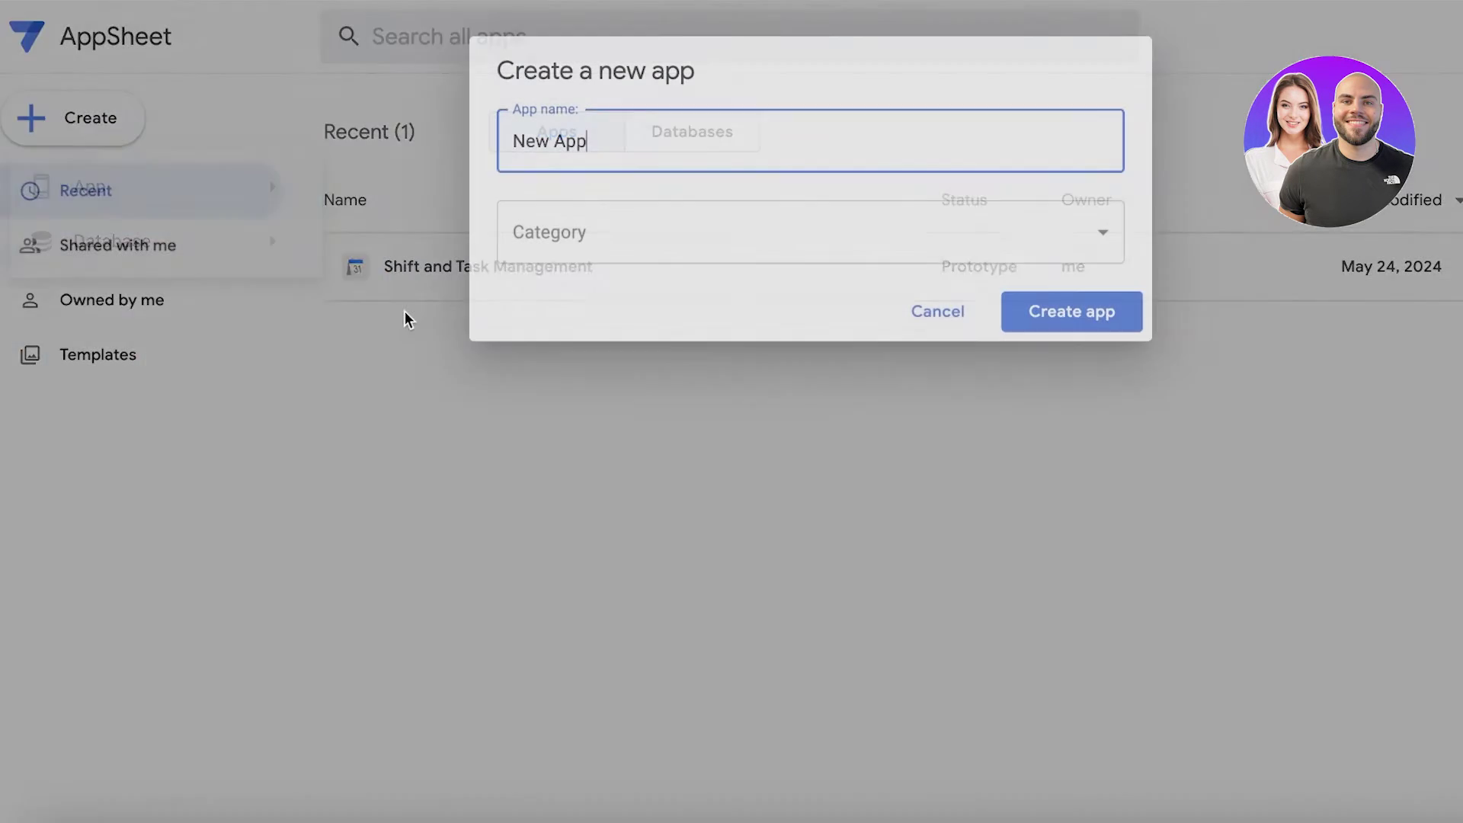
pyautogui.click(872, 259)
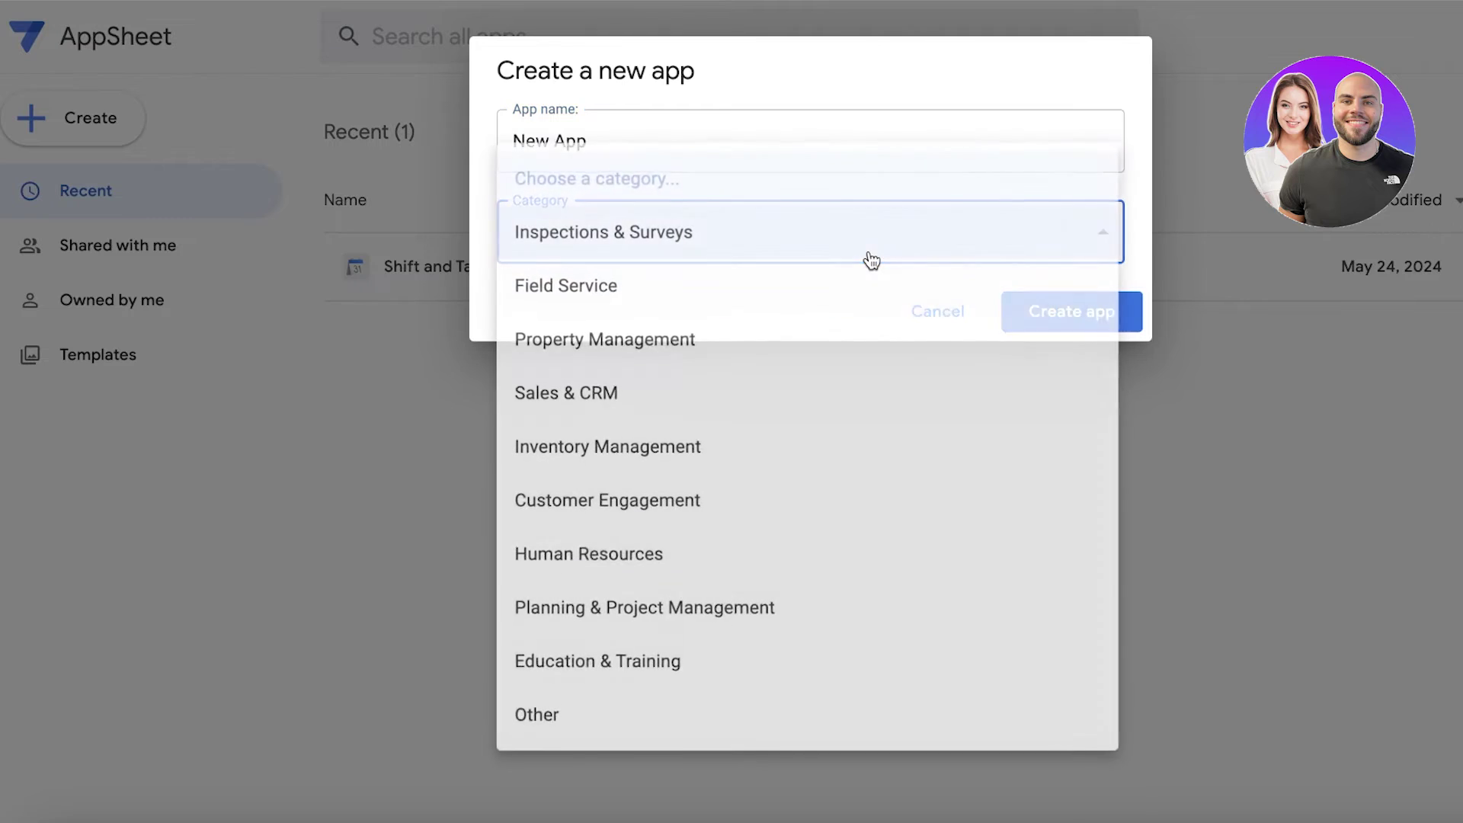
pyautogui.click(869, 258)
pyautogui.click(869, 254)
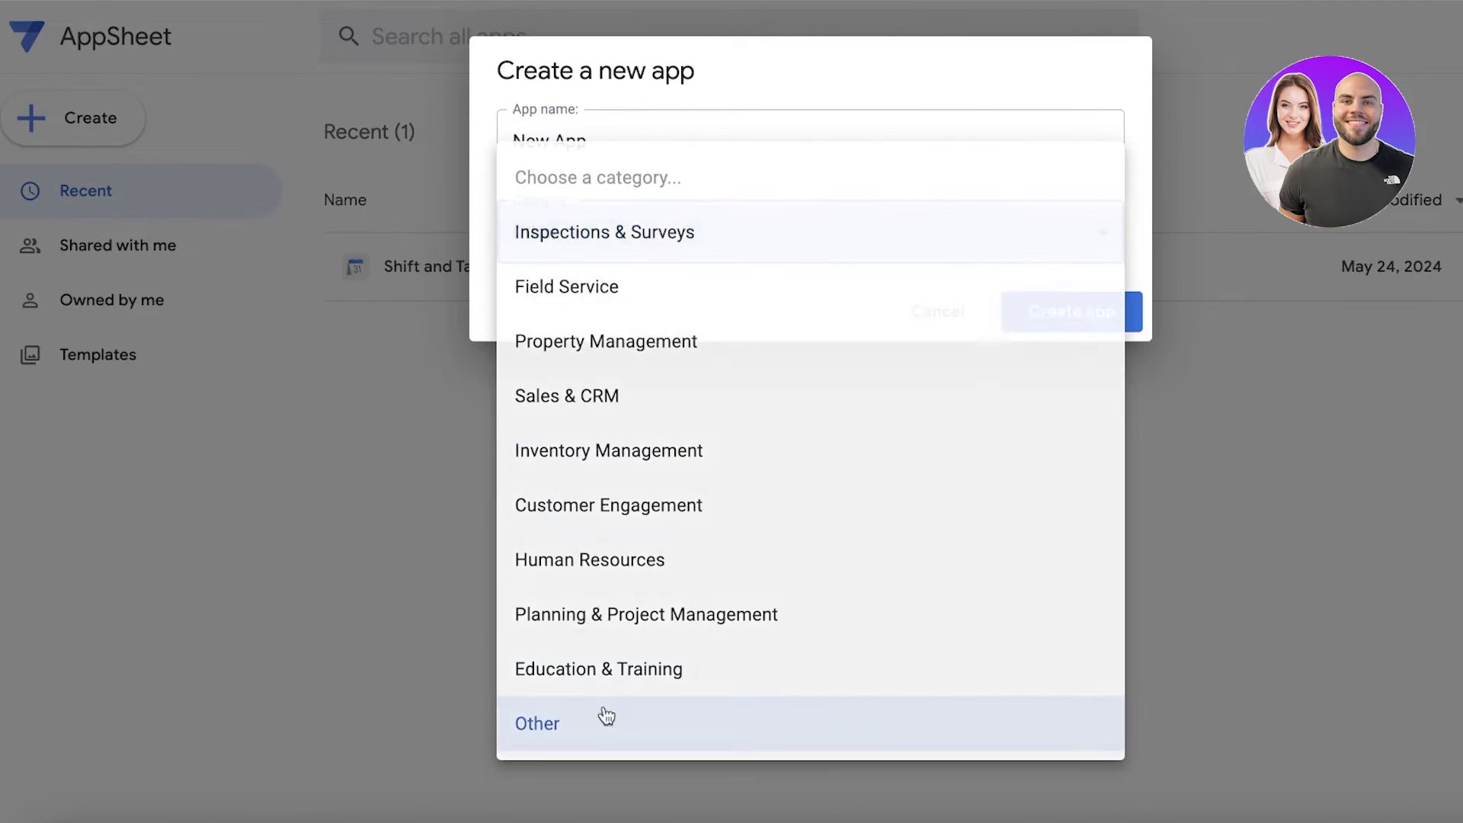
pyautogui.click(605, 717)
# Name the new app Meraki and create it.
pyautogui.tripleClick(646, 153)
pyautogui.write('A')
pyautogui.press('BackSpace')
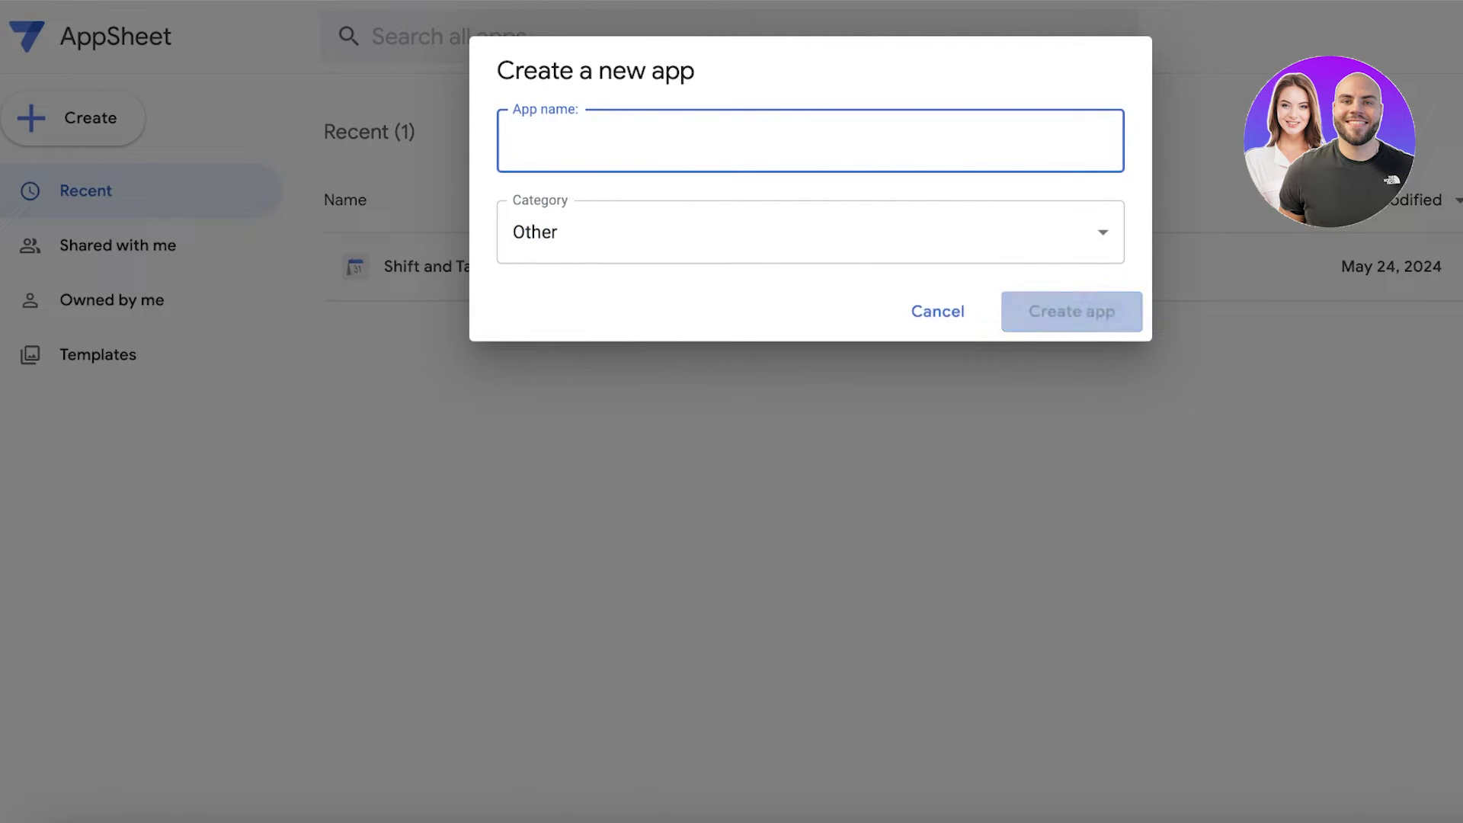
pyautogui.write('Meraki')
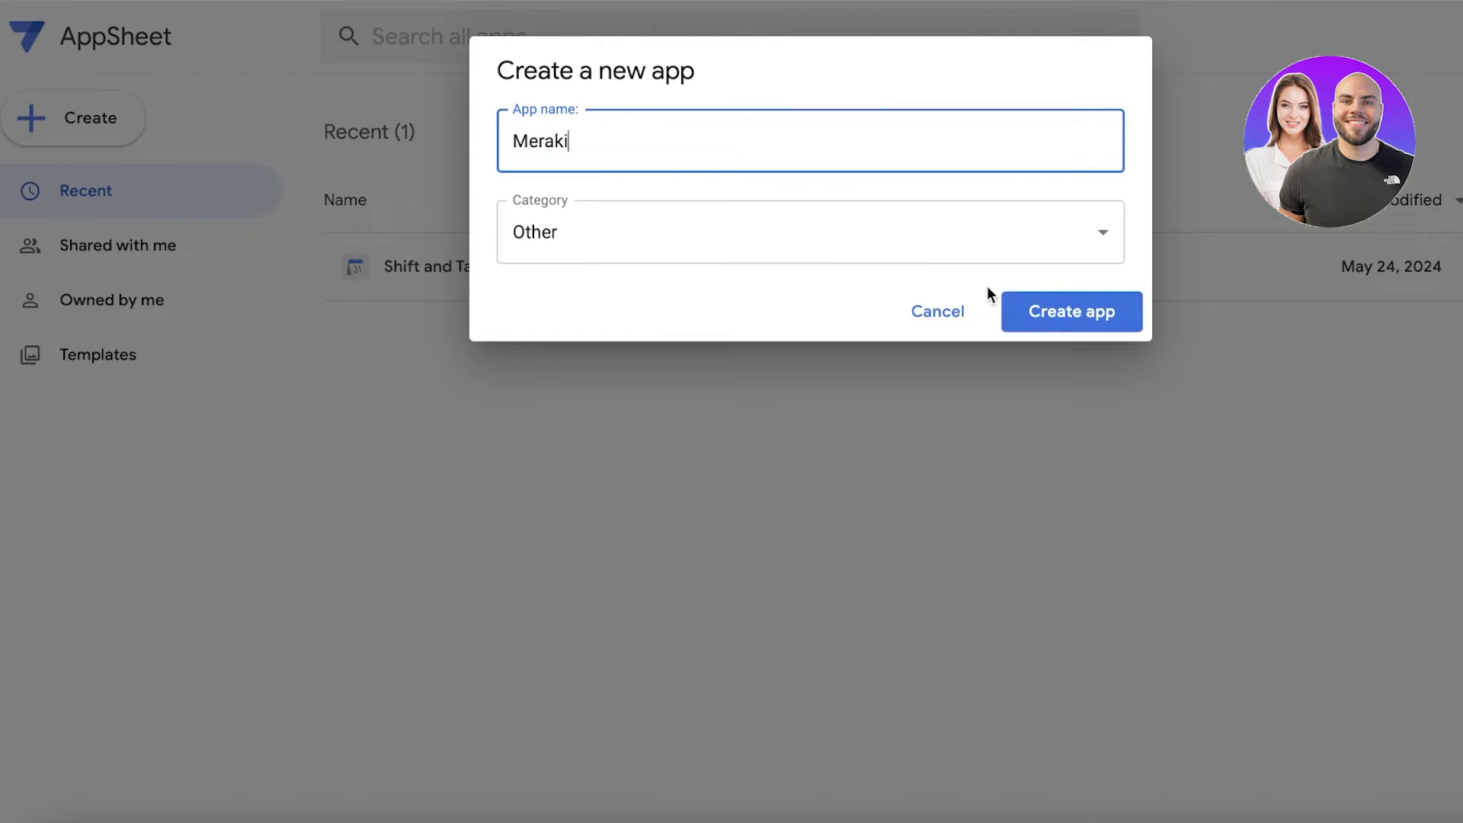
pyautogui.click(1083, 315)
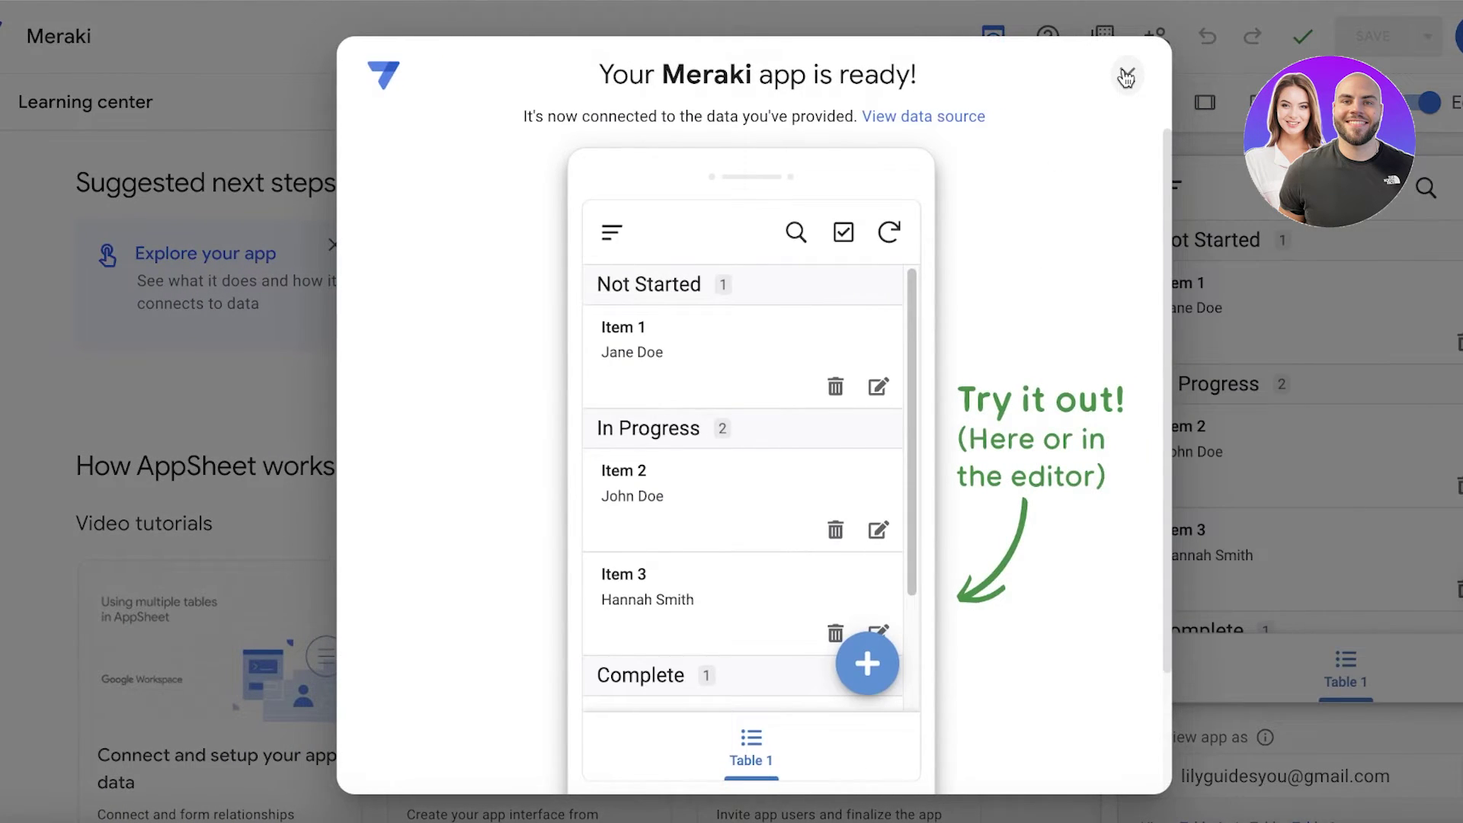
# Close the app-ready dialog and look through the items in the Meraki app's preview.
pyautogui.click(1126, 76)
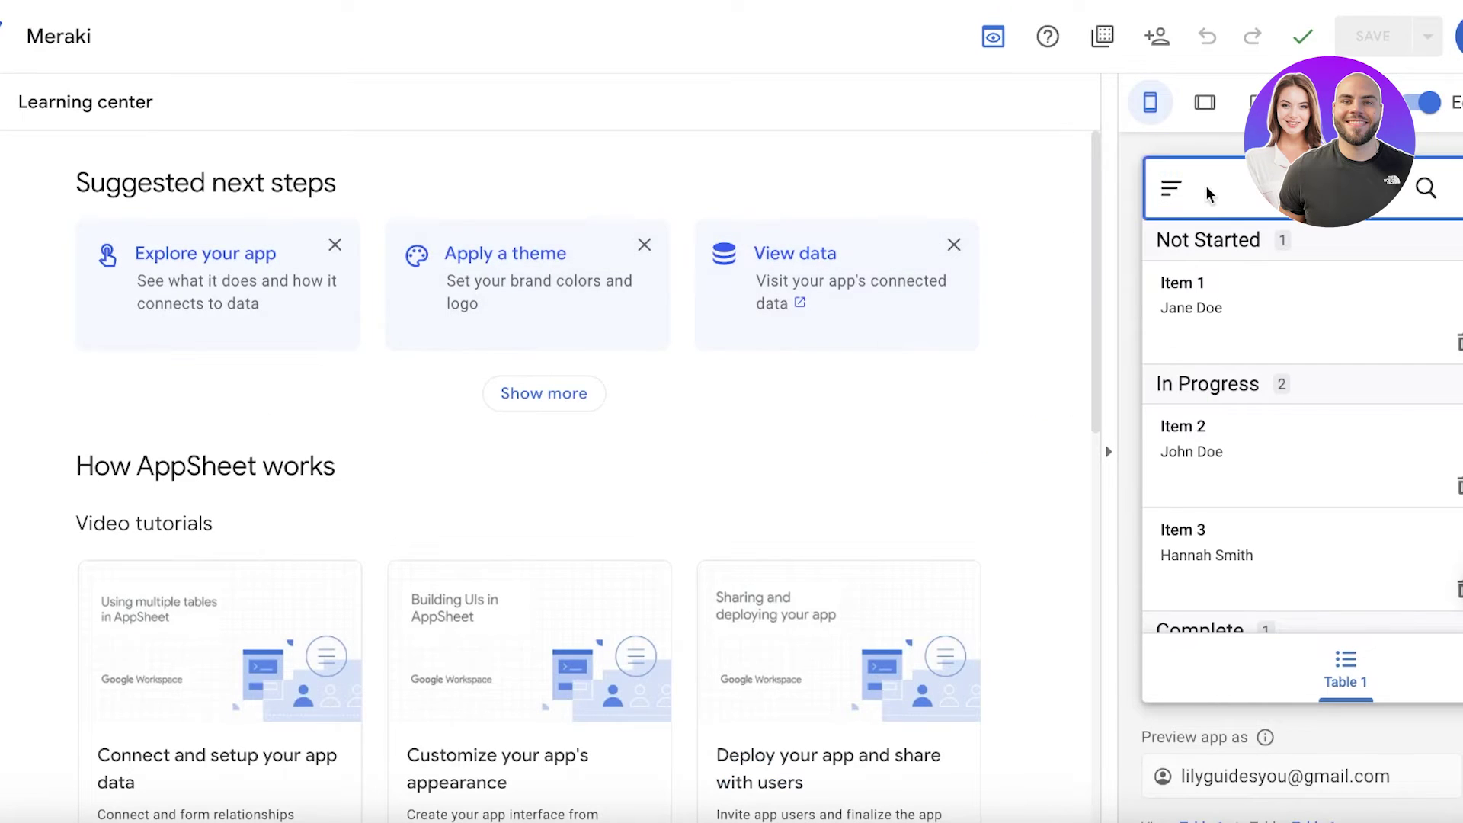
pyautogui.scroll(-4, 1238, 291)
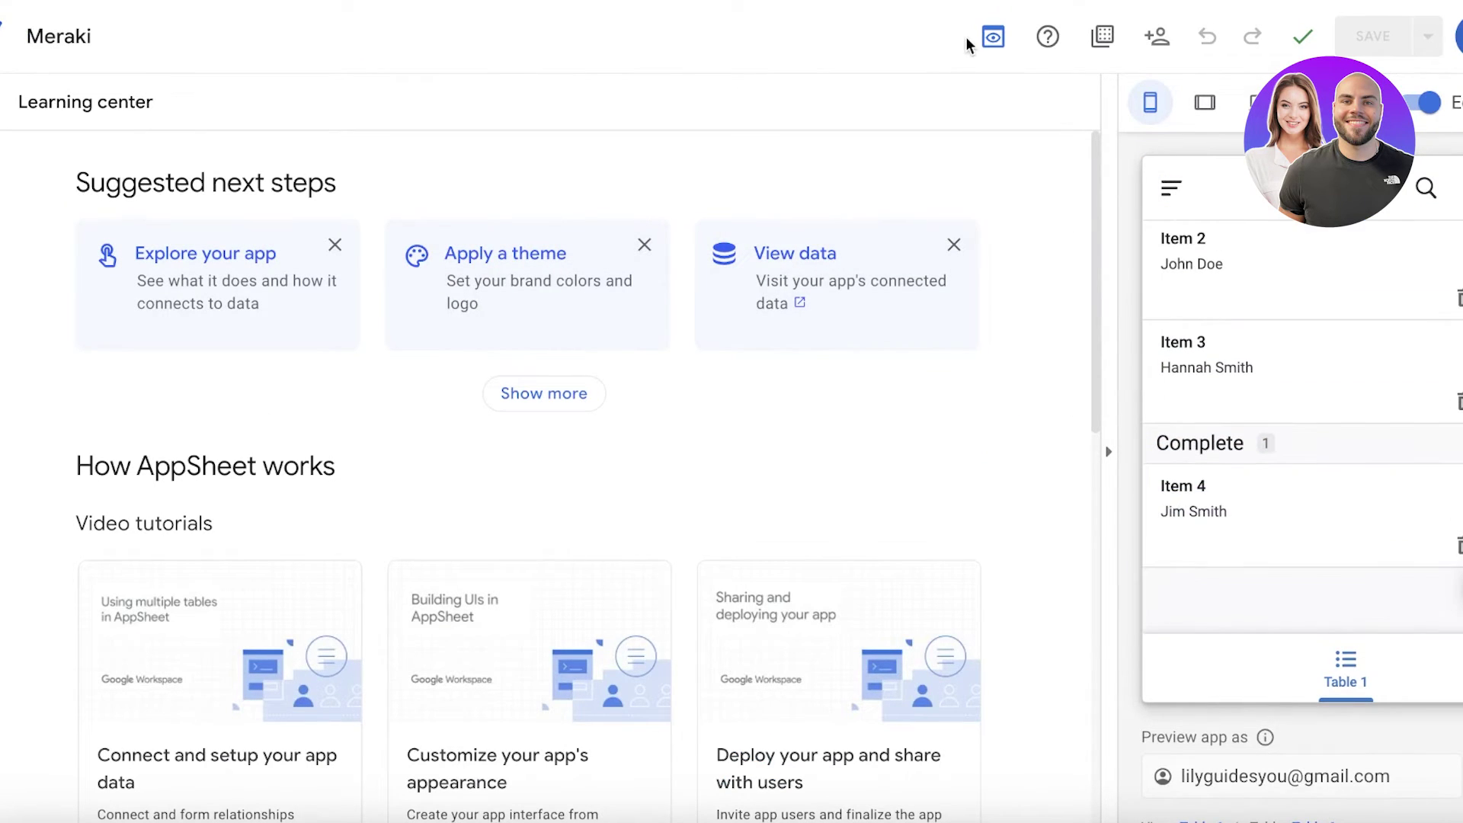
pyautogui.scroll(4, 1301, 318)
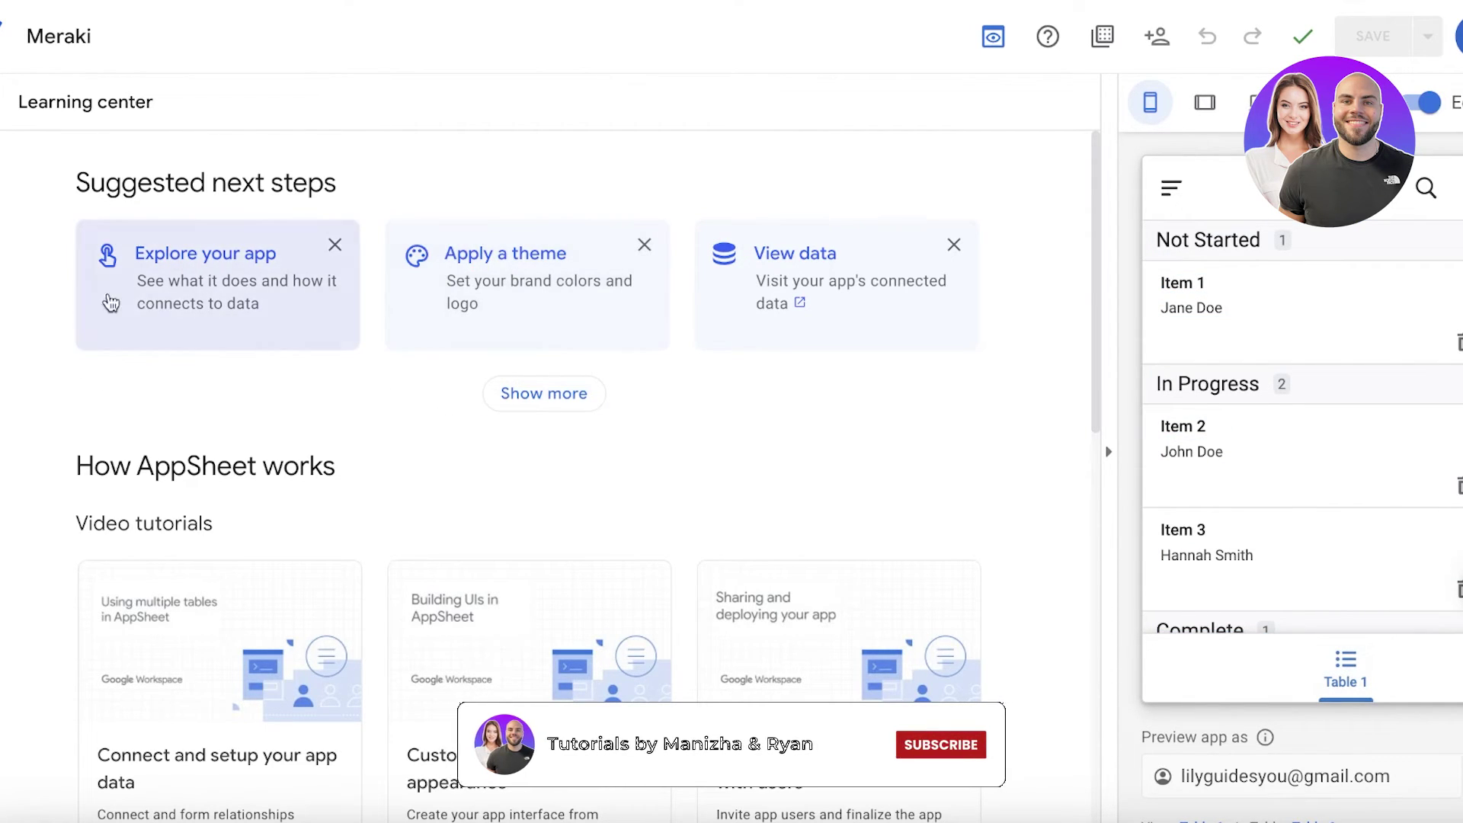
# Look through the item list and the navigation menu in the Meraki app's preview.
pyautogui.click(160, 280)
pyautogui.scroll(-3, 1330, 422)
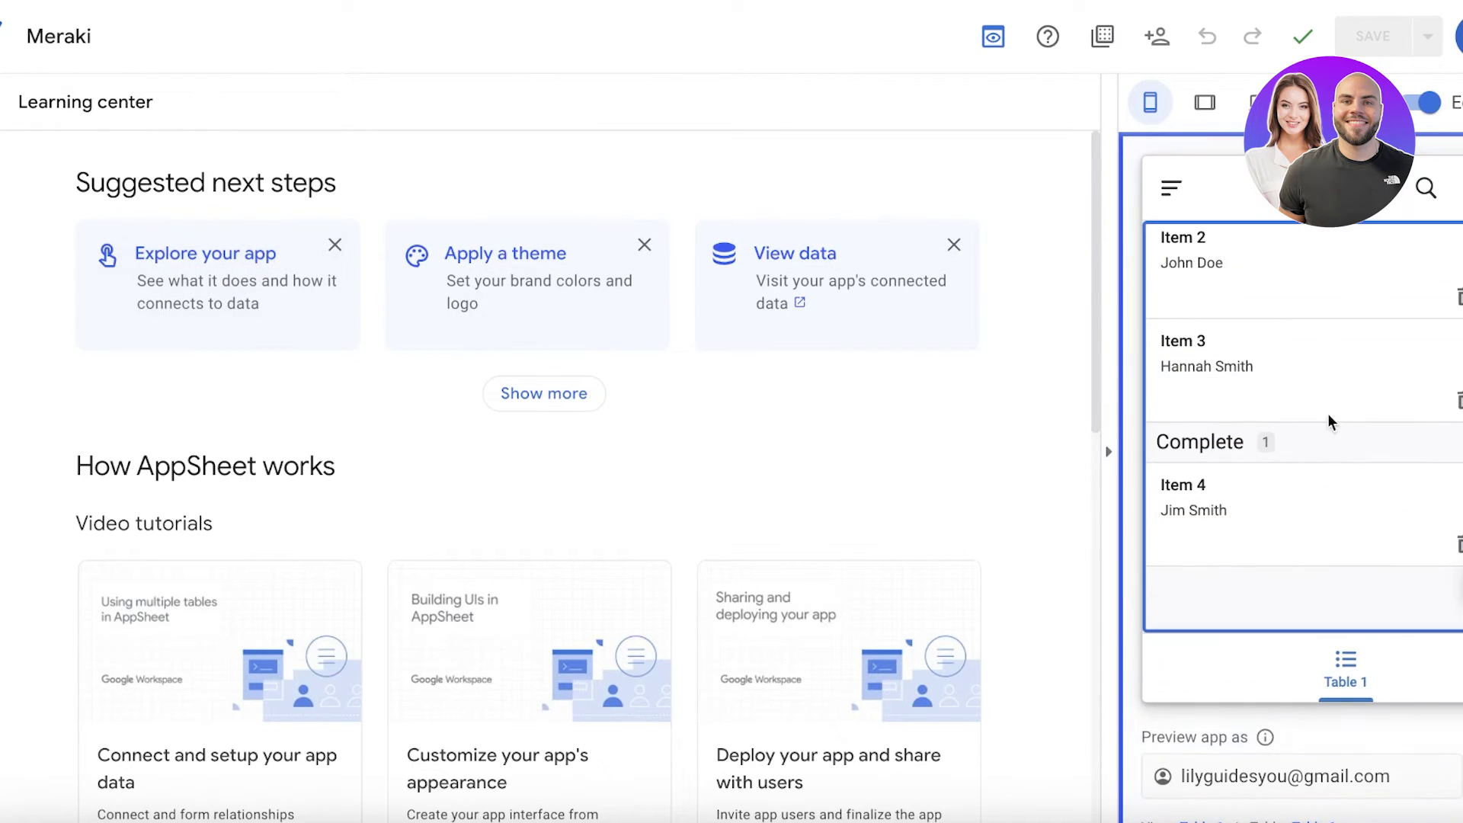
pyautogui.click(1167, 197)
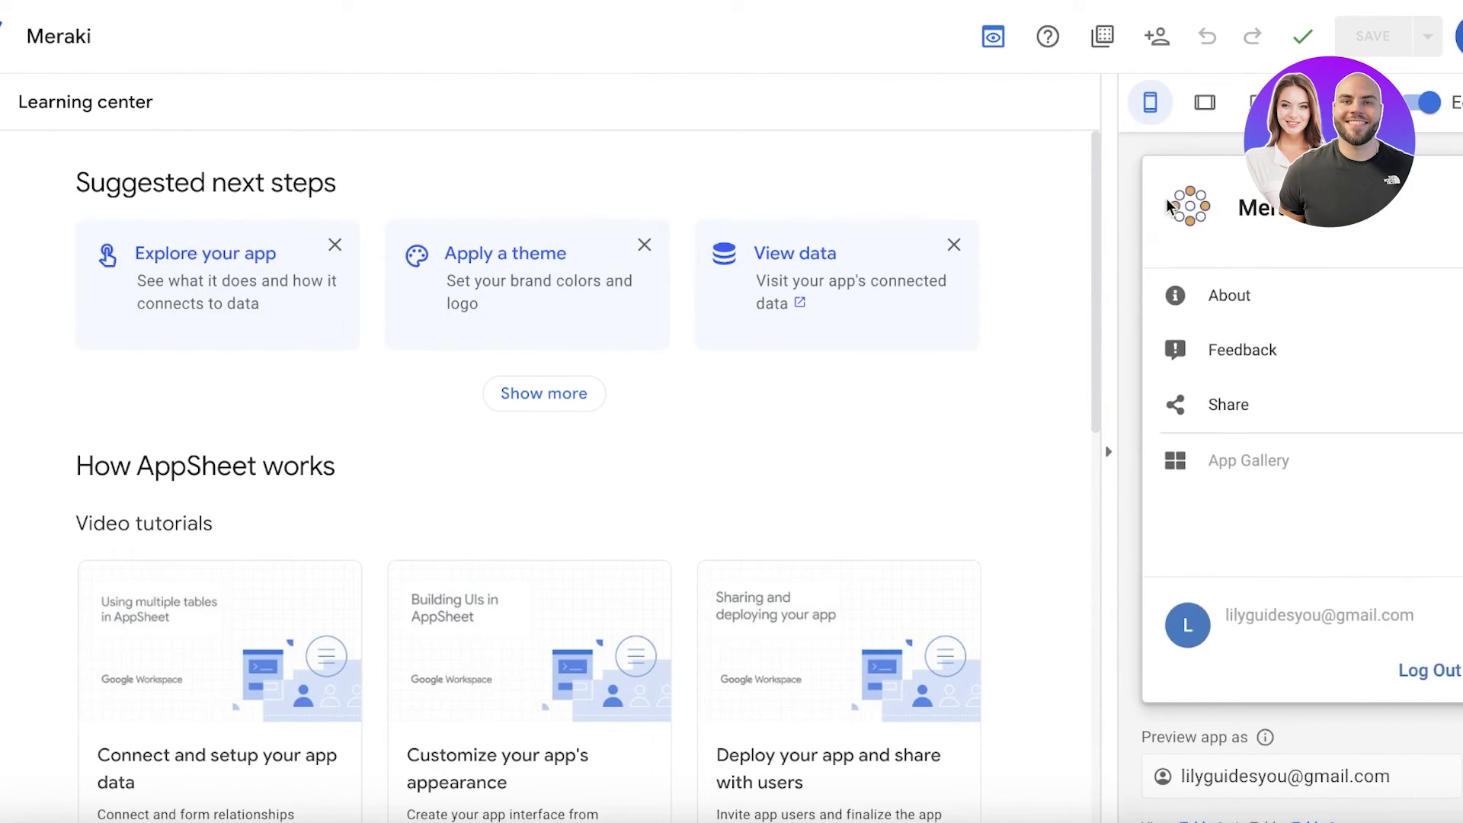
pyautogui.click(1460, 526)
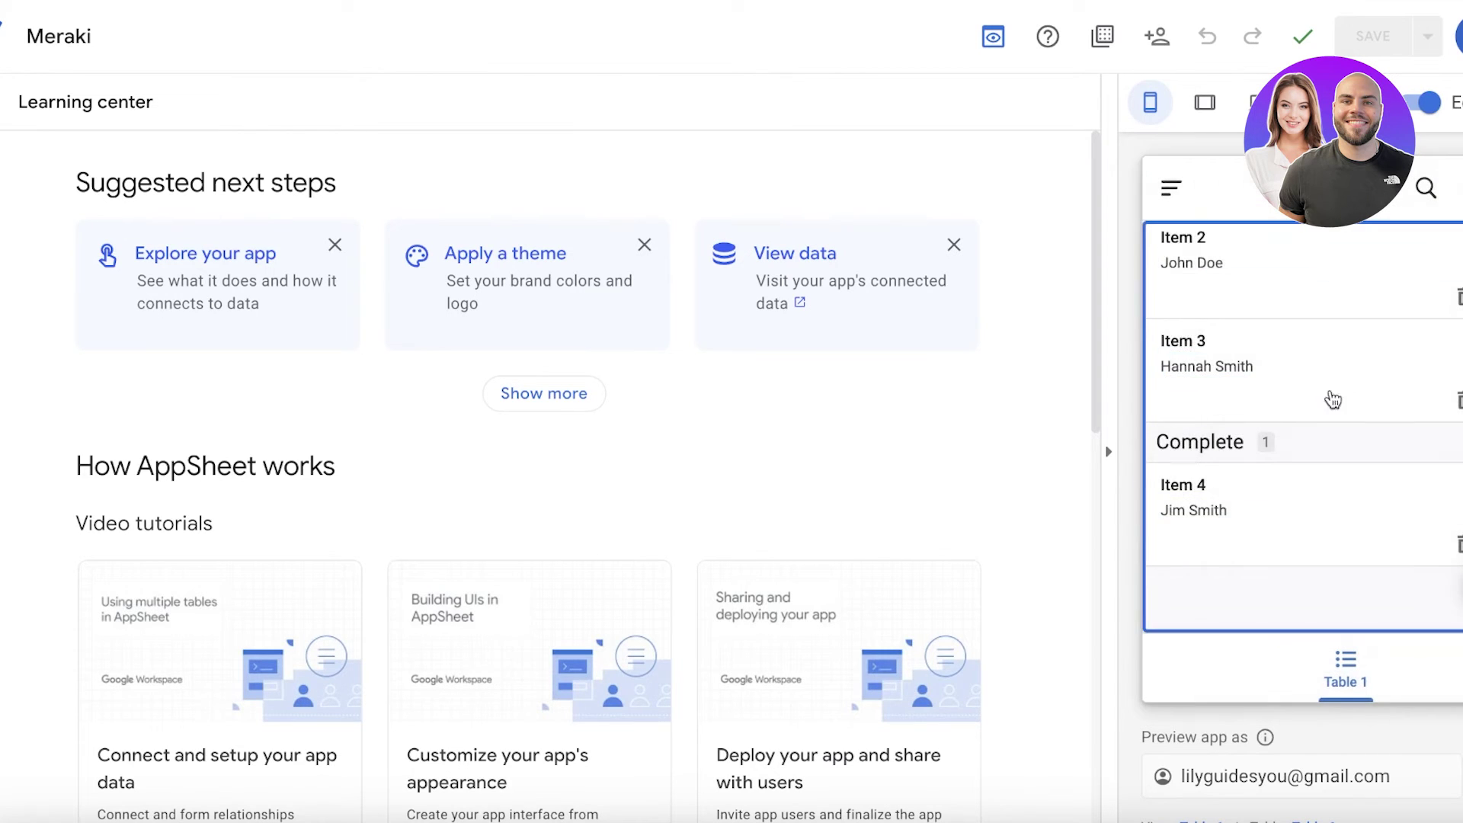
pyautogui.scroll(3, 1320, 259)
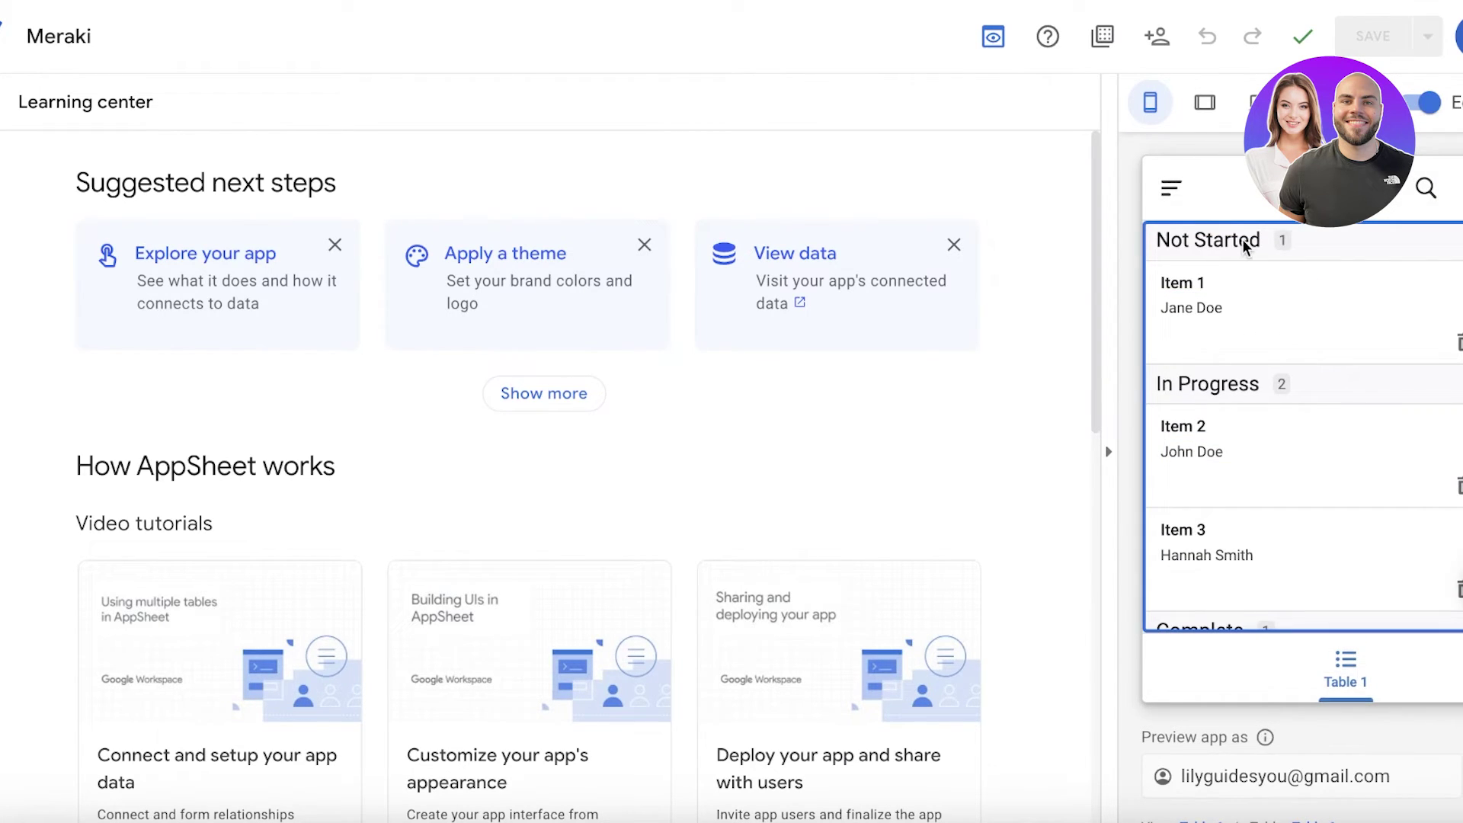
# Open the data editor for Table 1 from the preview and check the Title column's type options.
pyautogui.click(1430, 278)
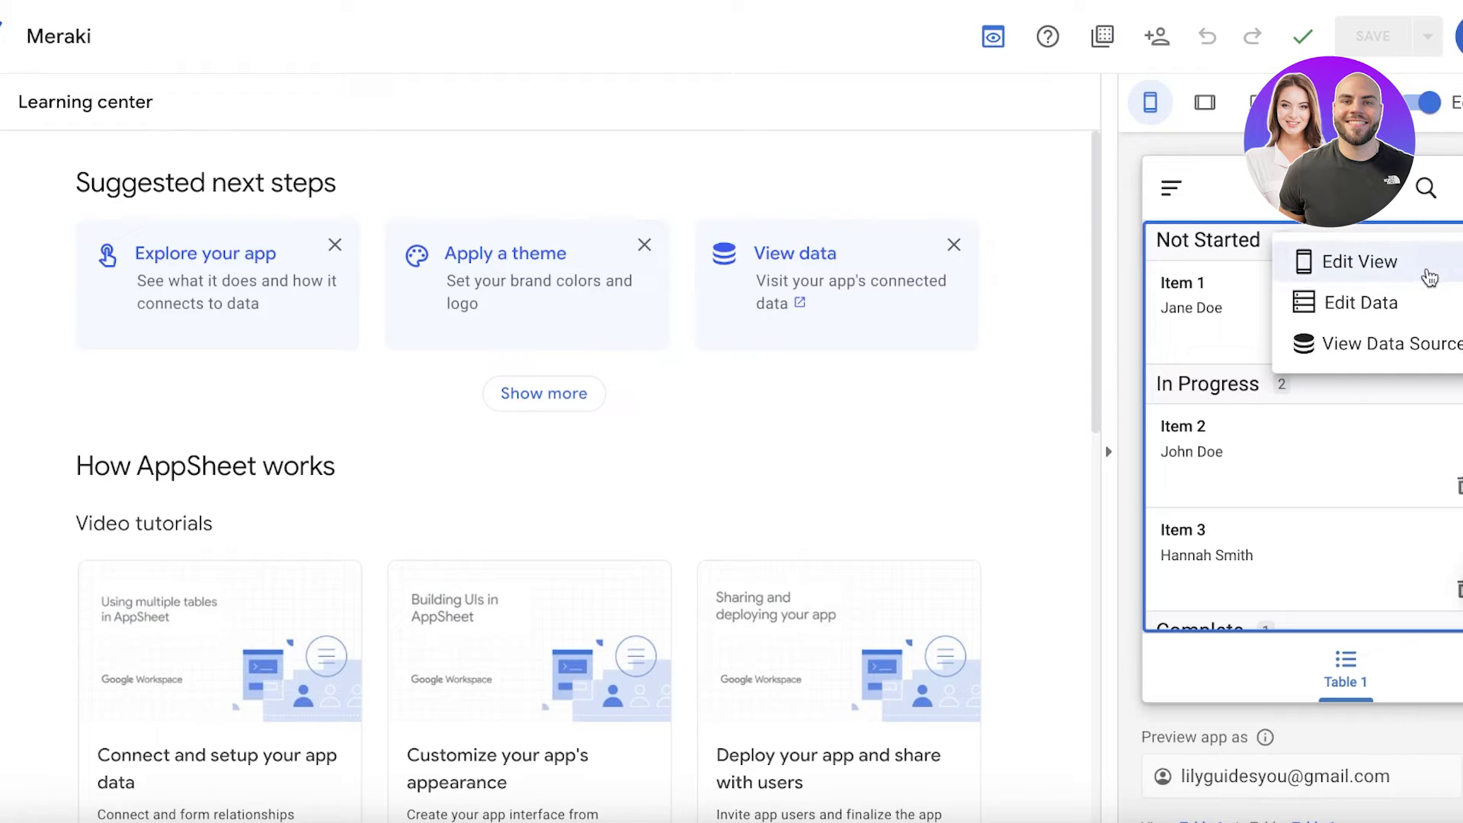
pyautogui.click(1404, 302)
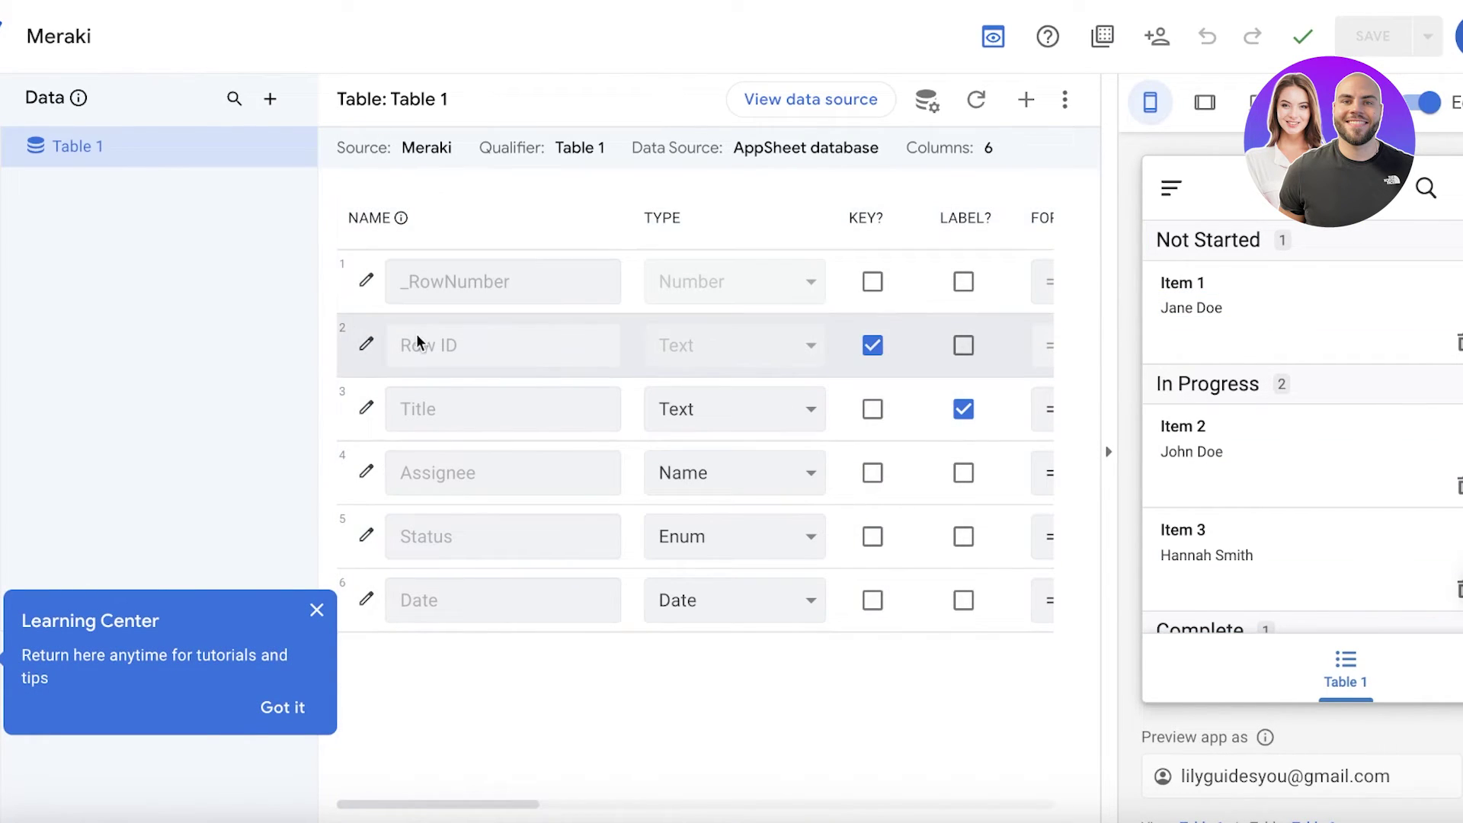
pyautogui.click(740, 403)
pyautogui.click(744, 407)
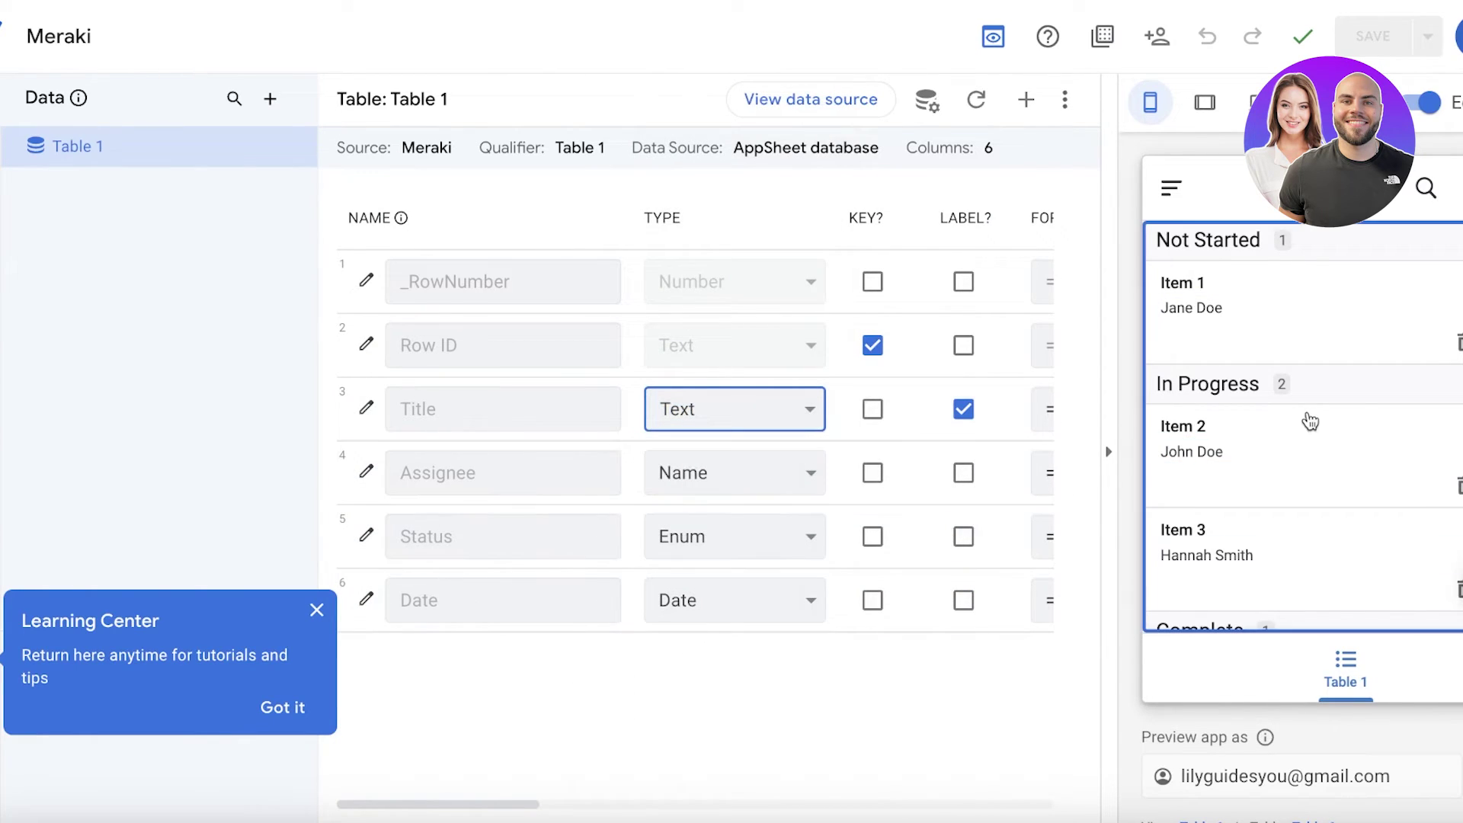
# Open Item 1 in the preview and bring up the column settings of its Title field.
pyautogui.click(1218, 312)
pyautogui.click(1210, 299)
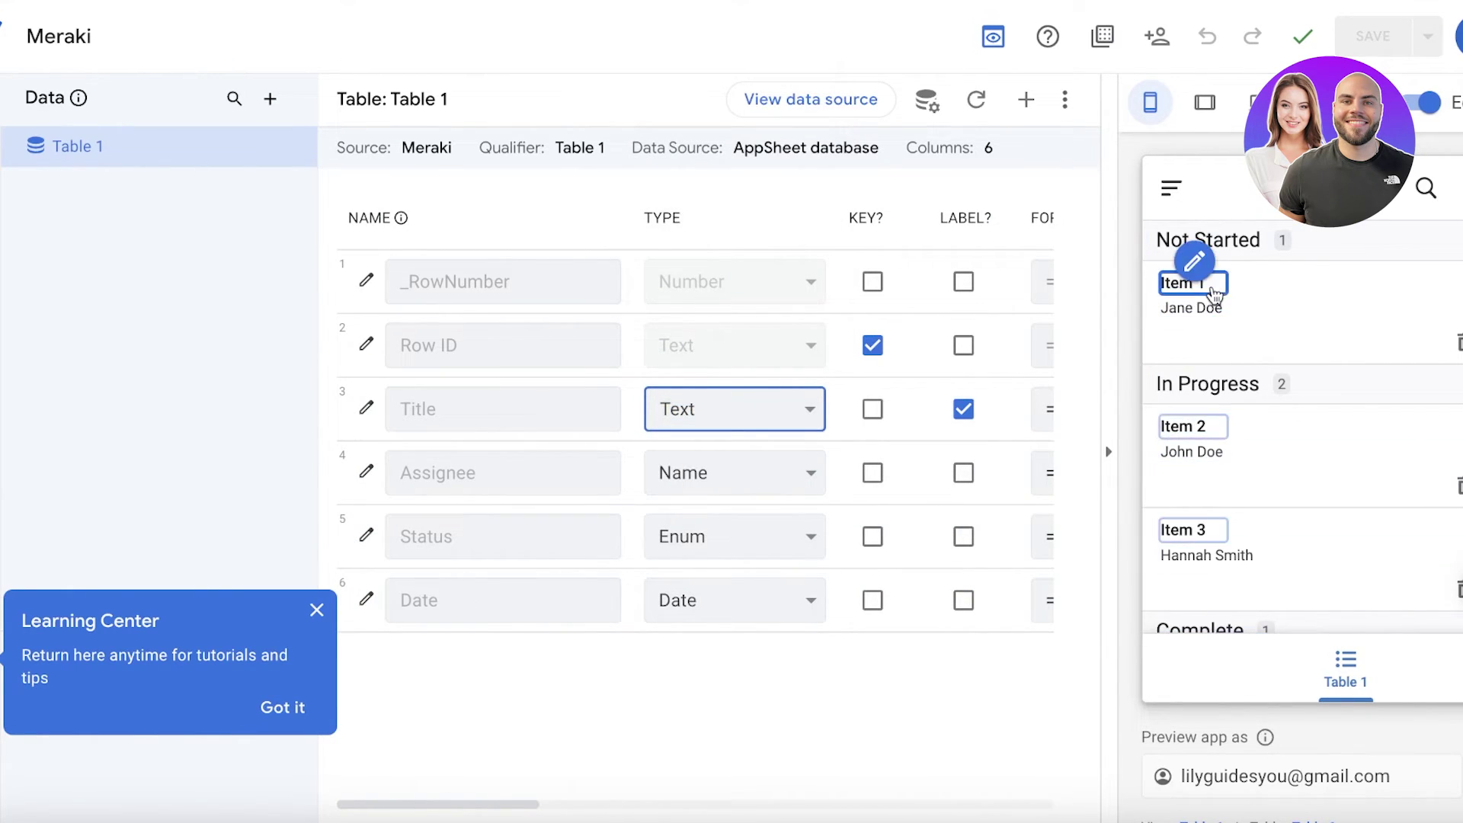
pyautogui.tripleClick(1208, 275)
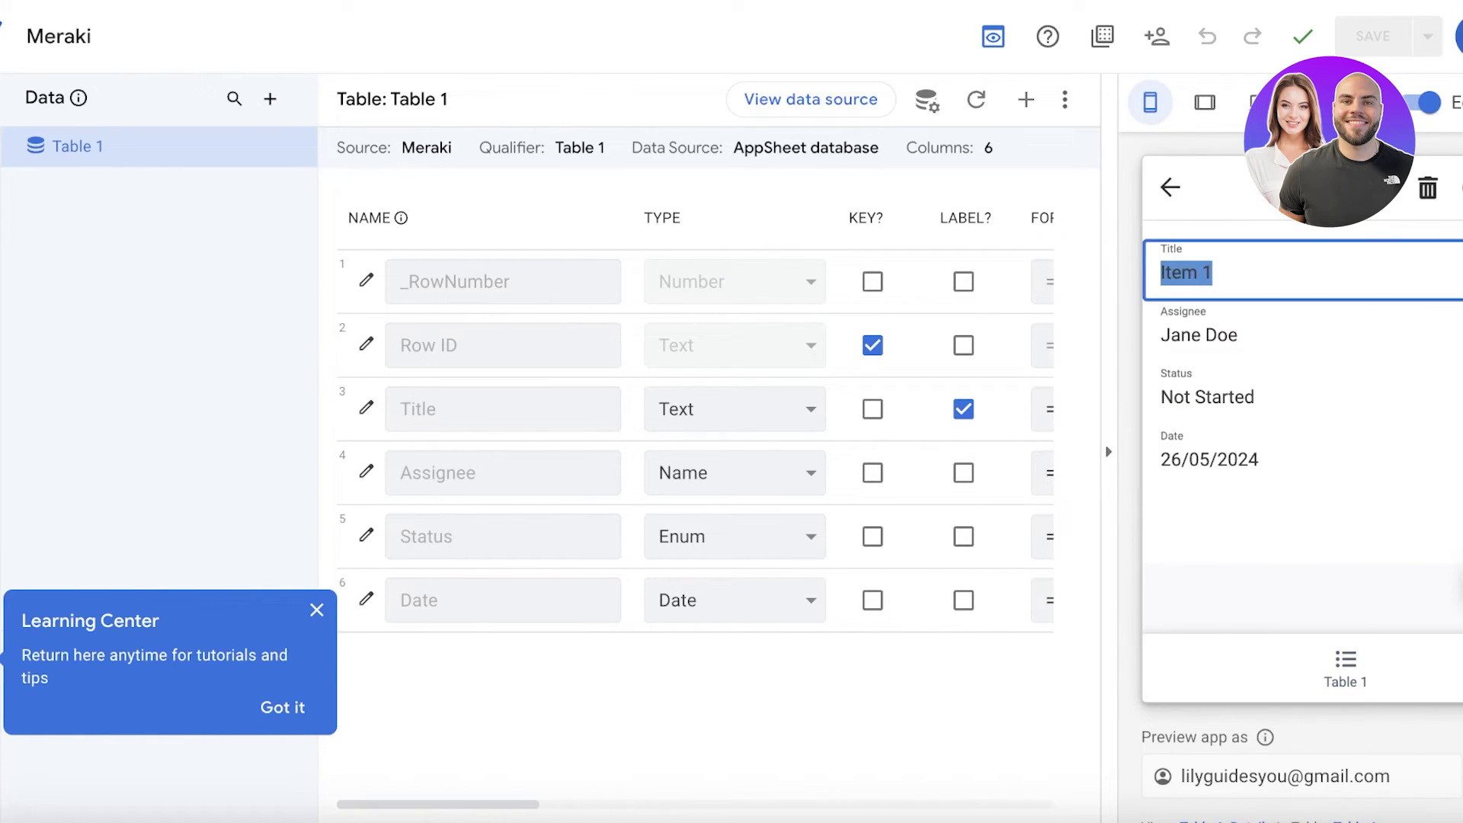
pyautogui.click(1461, 263)
pyautogui.click(1456, 288)
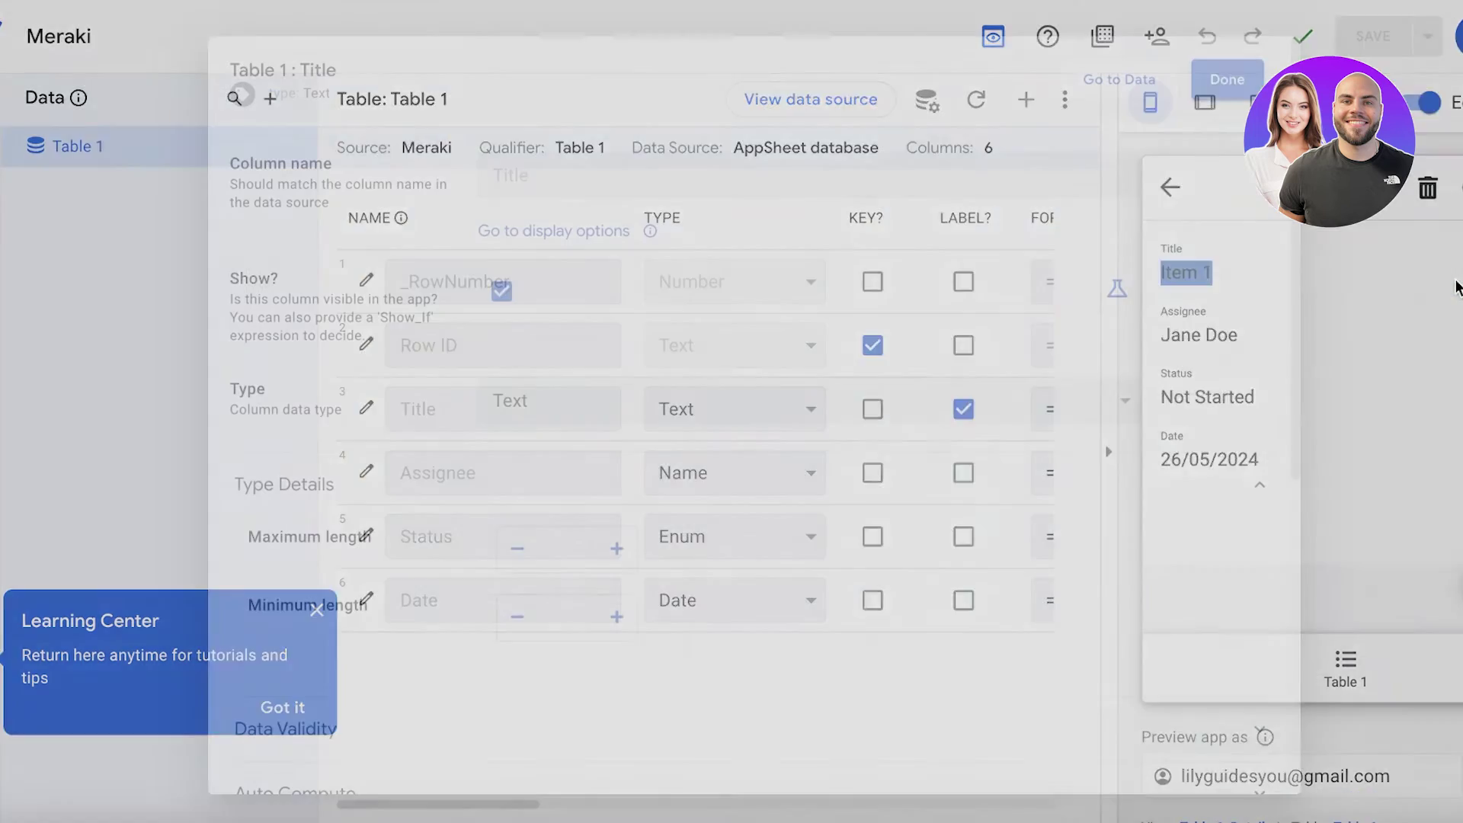
# Examine the Title column's data type, type details, display options and other properties.
pyautogui.scroll(-4, 476, 730)
pyautogui.scroll(2, 477, 727)
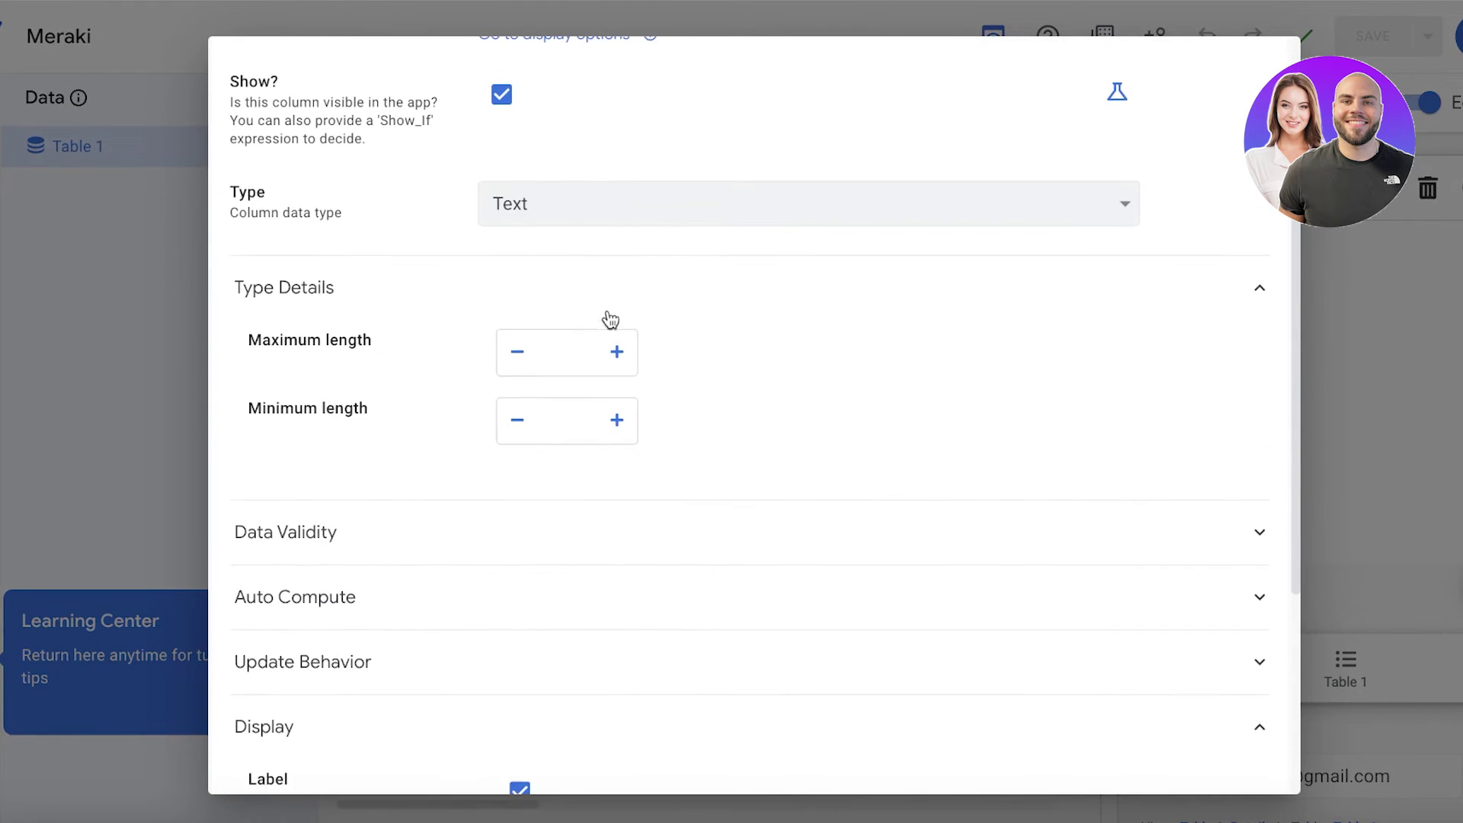
pyautogui.click(615, 221)
pyautogui.press('Escape')
pyautogui.scroll(-4, 516, 356)
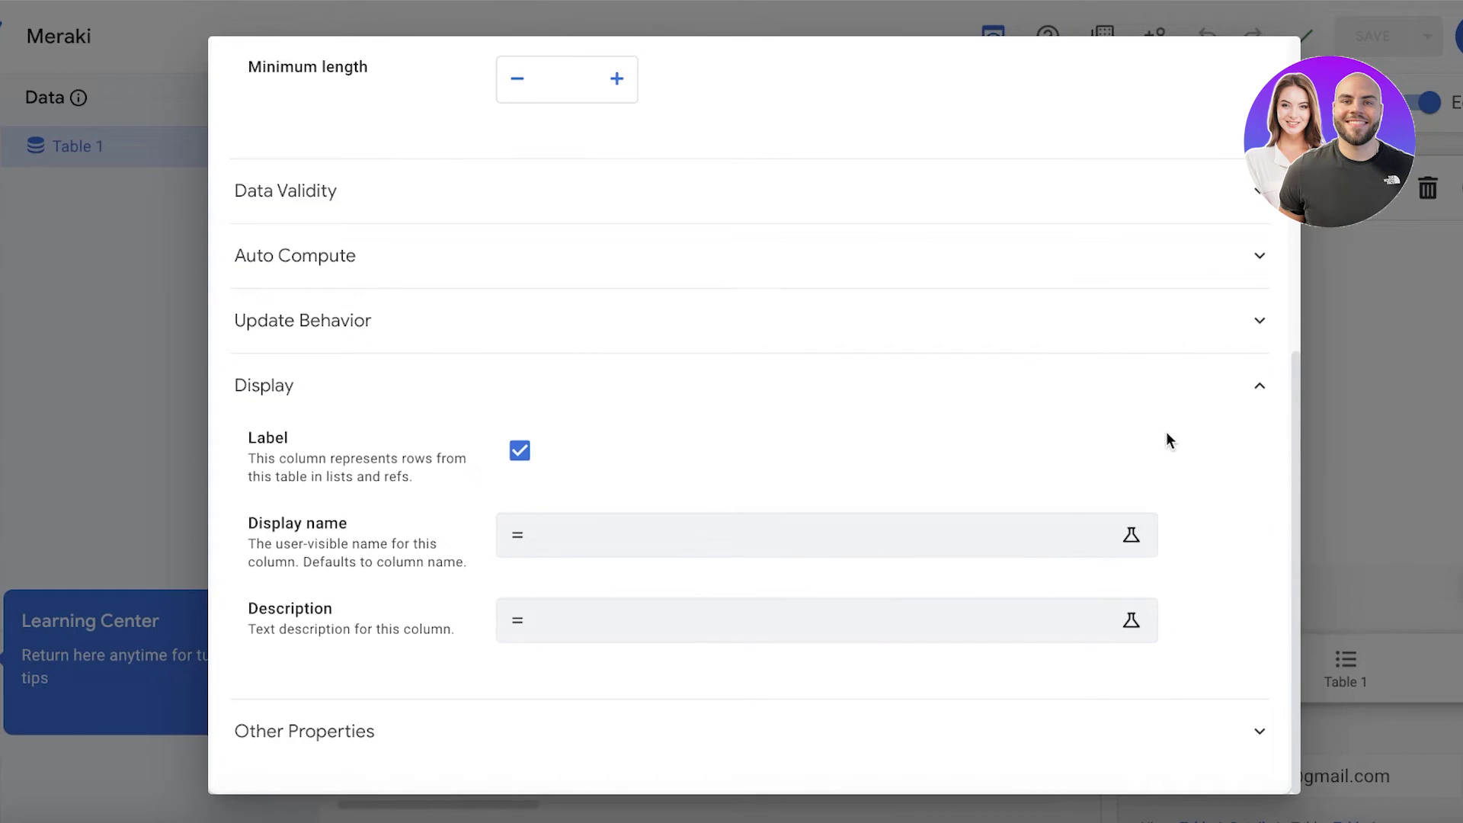
pyautogui.click(1197, 410)
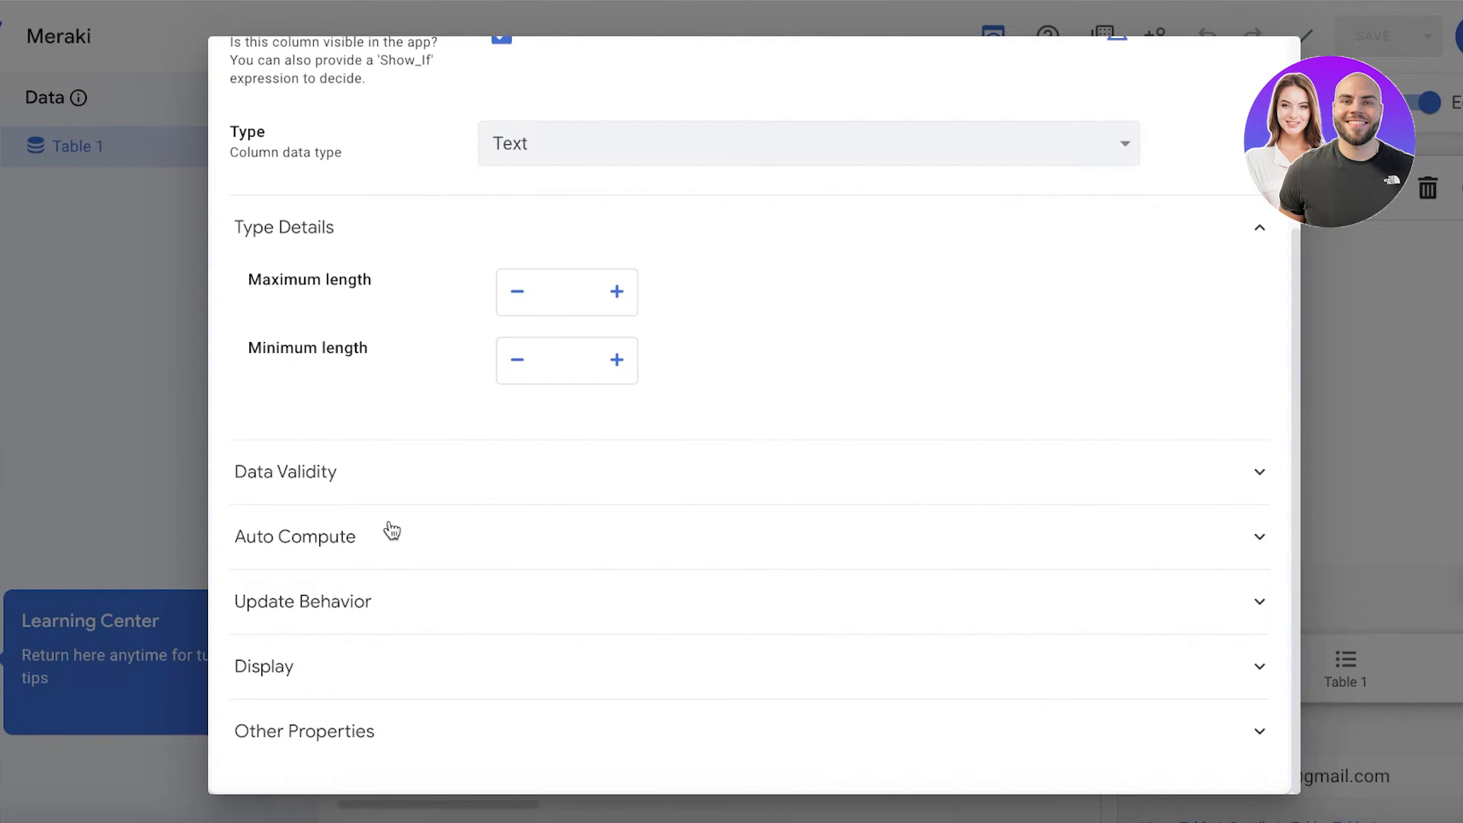
pyautogui.click(353, 727)
pyautogui.scroll(-2, 366, 427)
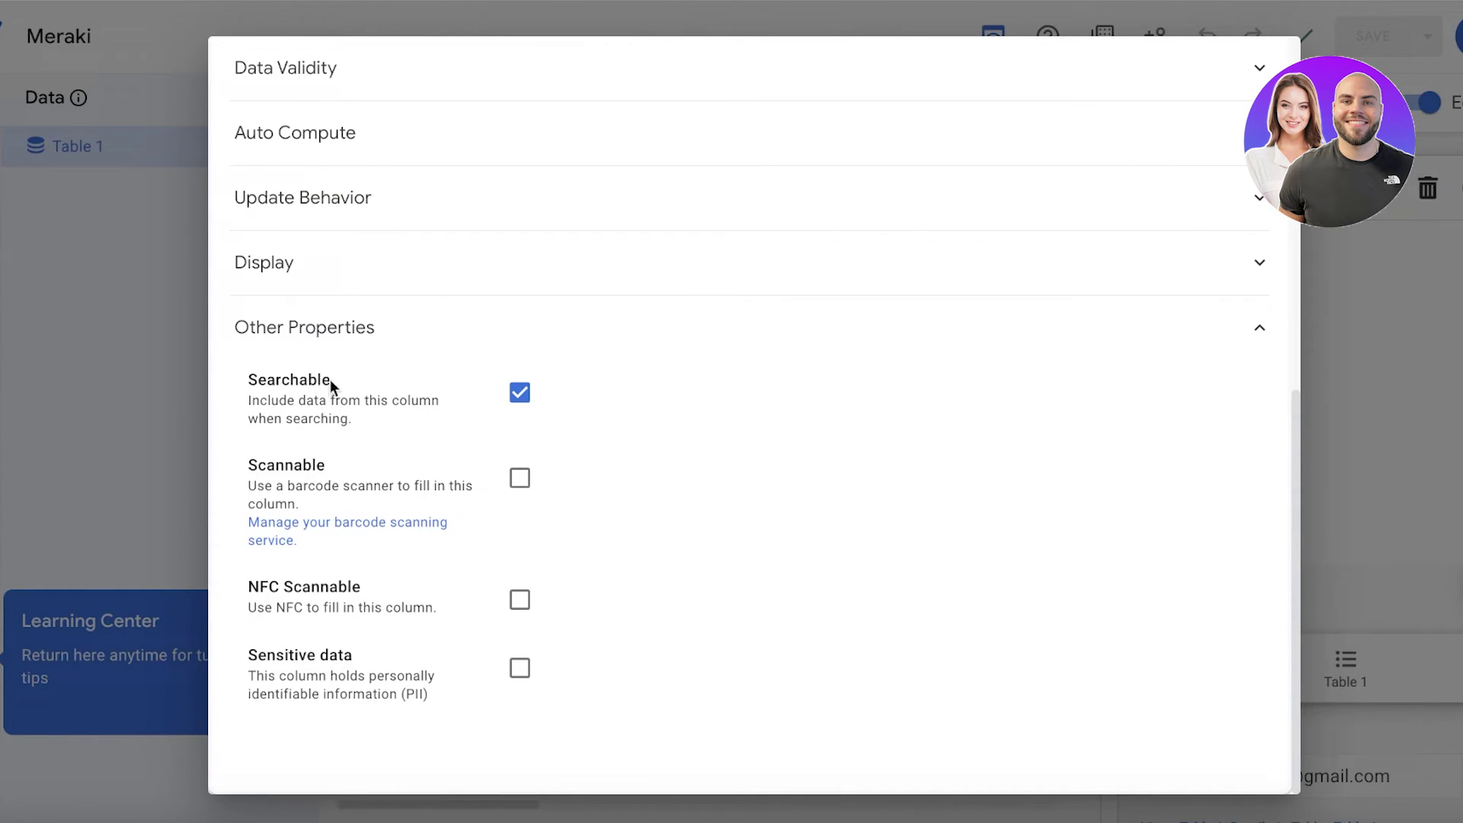
# Set the Title column's display name to "Daily tasks" and finish editing the column.
pyautogui.click(297, 288)
pyautogui.click(587, 401)
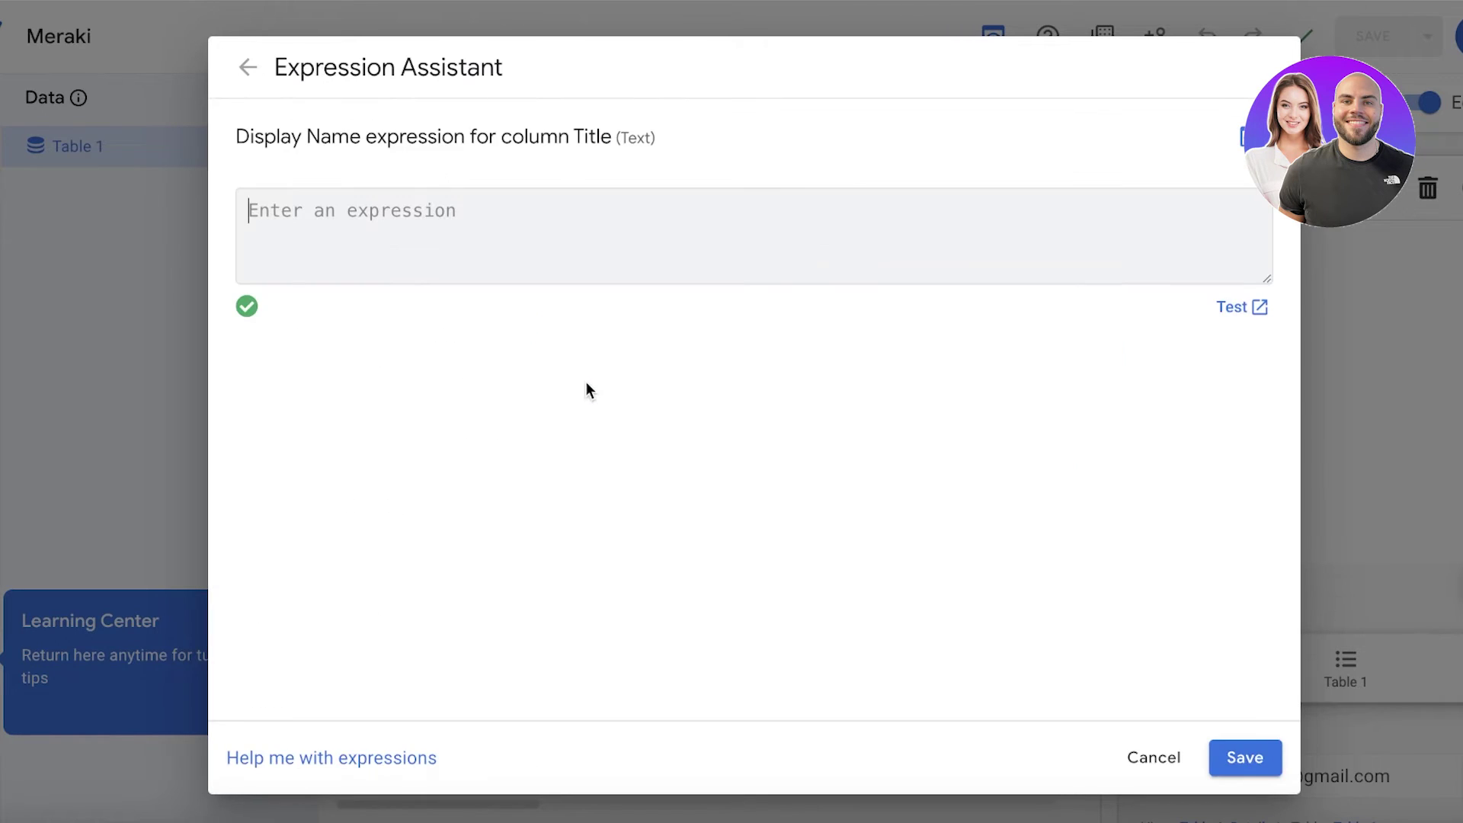
pyautogui.click(382, 190)
pyautogui.write('A')
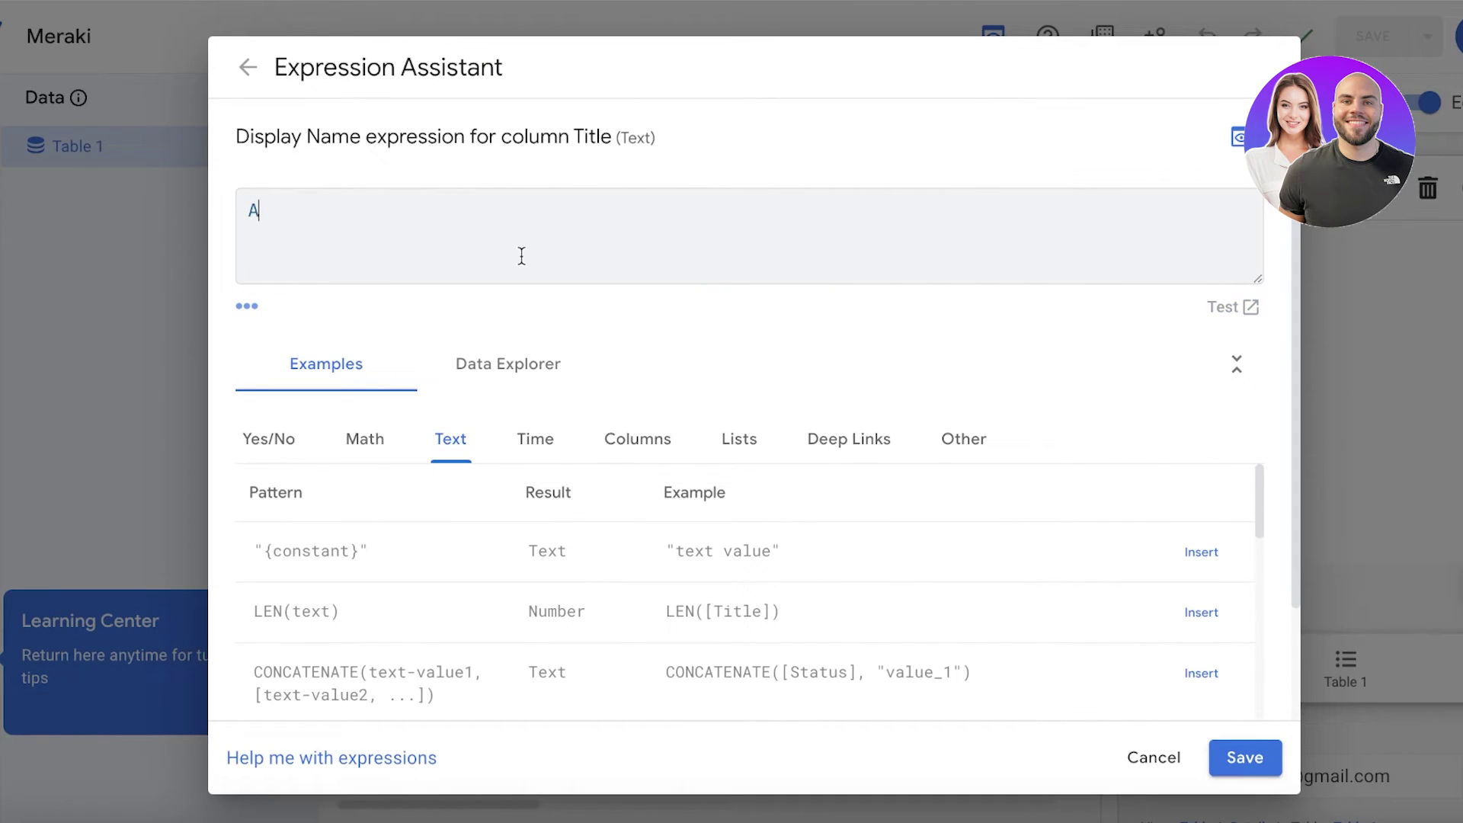
pyautogui.press('BackSpace')
pyautogui.write('Daily tasks')
pyautogui.click(1258, 757)
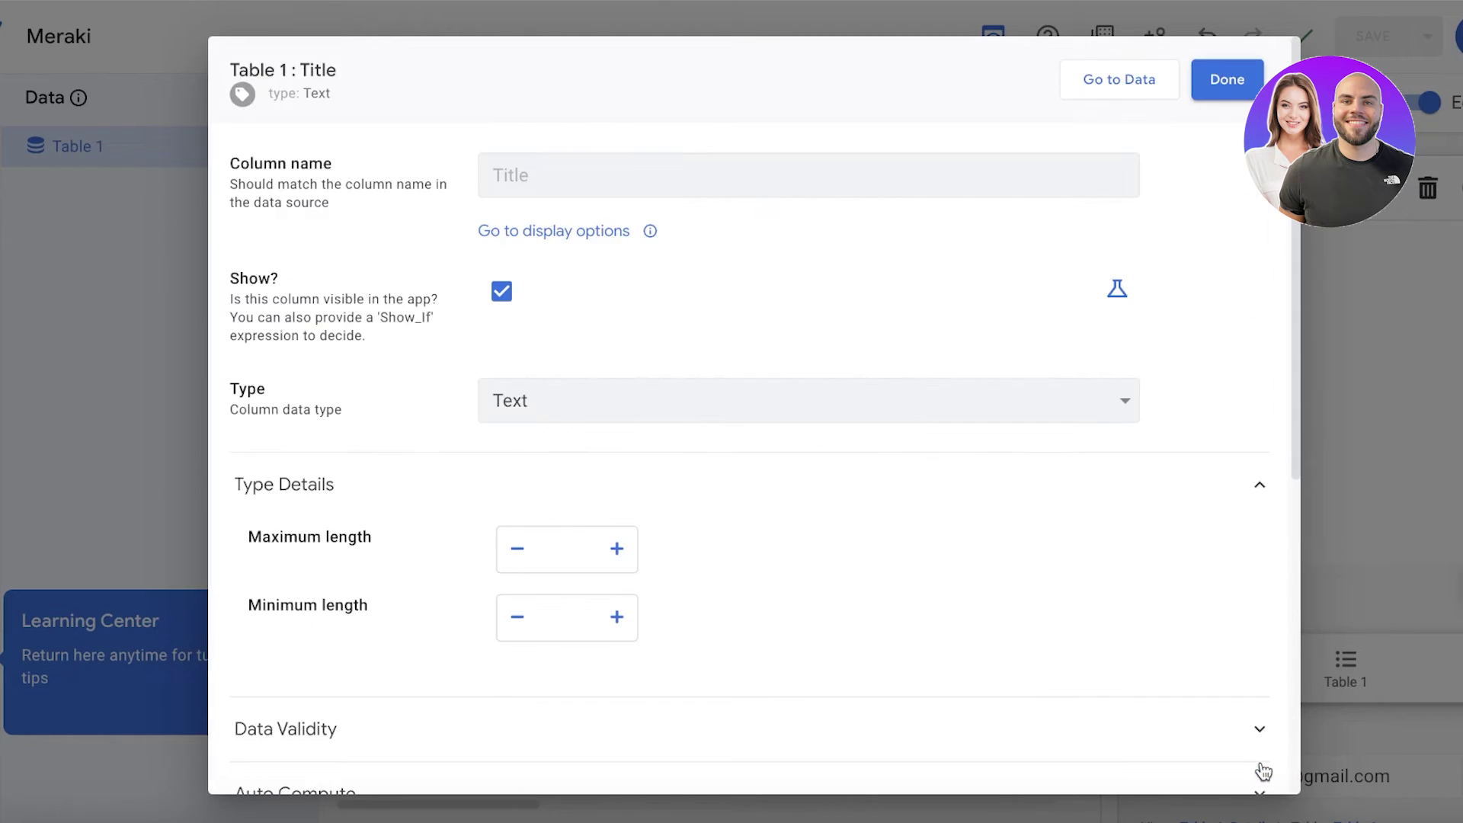
pyautogui.click(1238, 79)
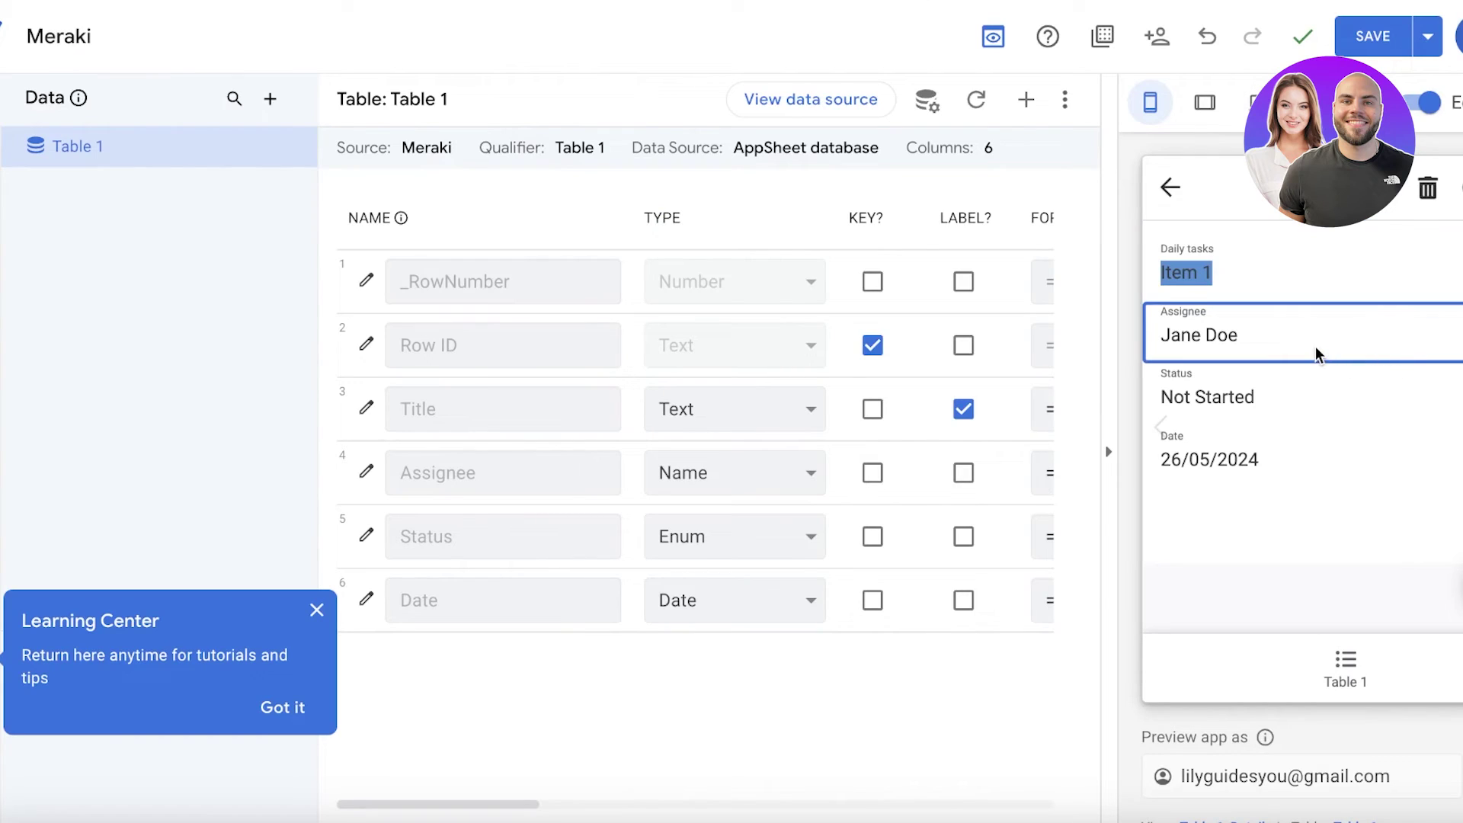
# Return the preview to the Table 1 item list and dismiss the Learning Center tip.
pyautogui.click(1171, 187)
pyautogui.click(1337, 649)
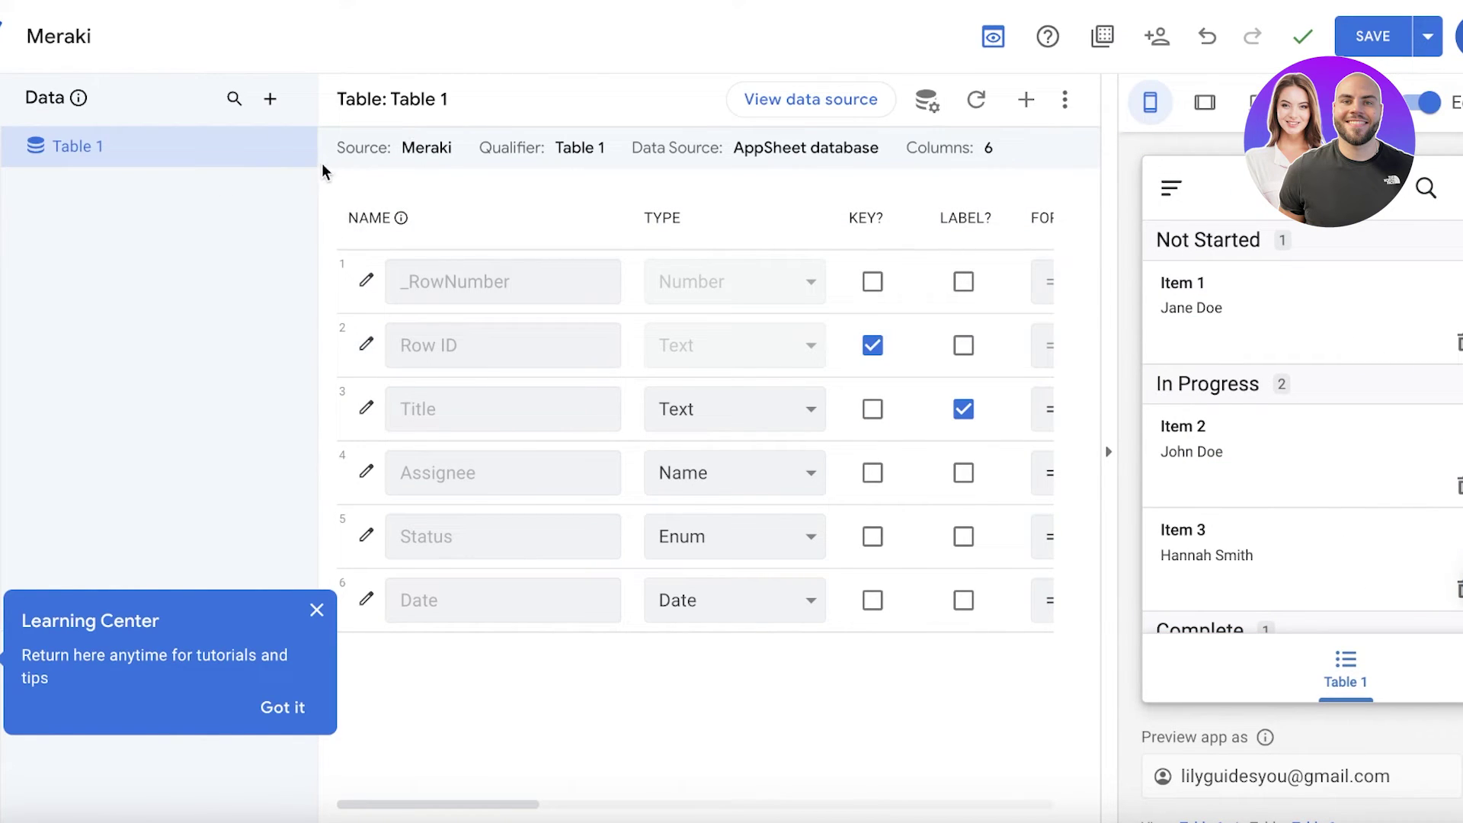
pyautogui.click(316, 609)
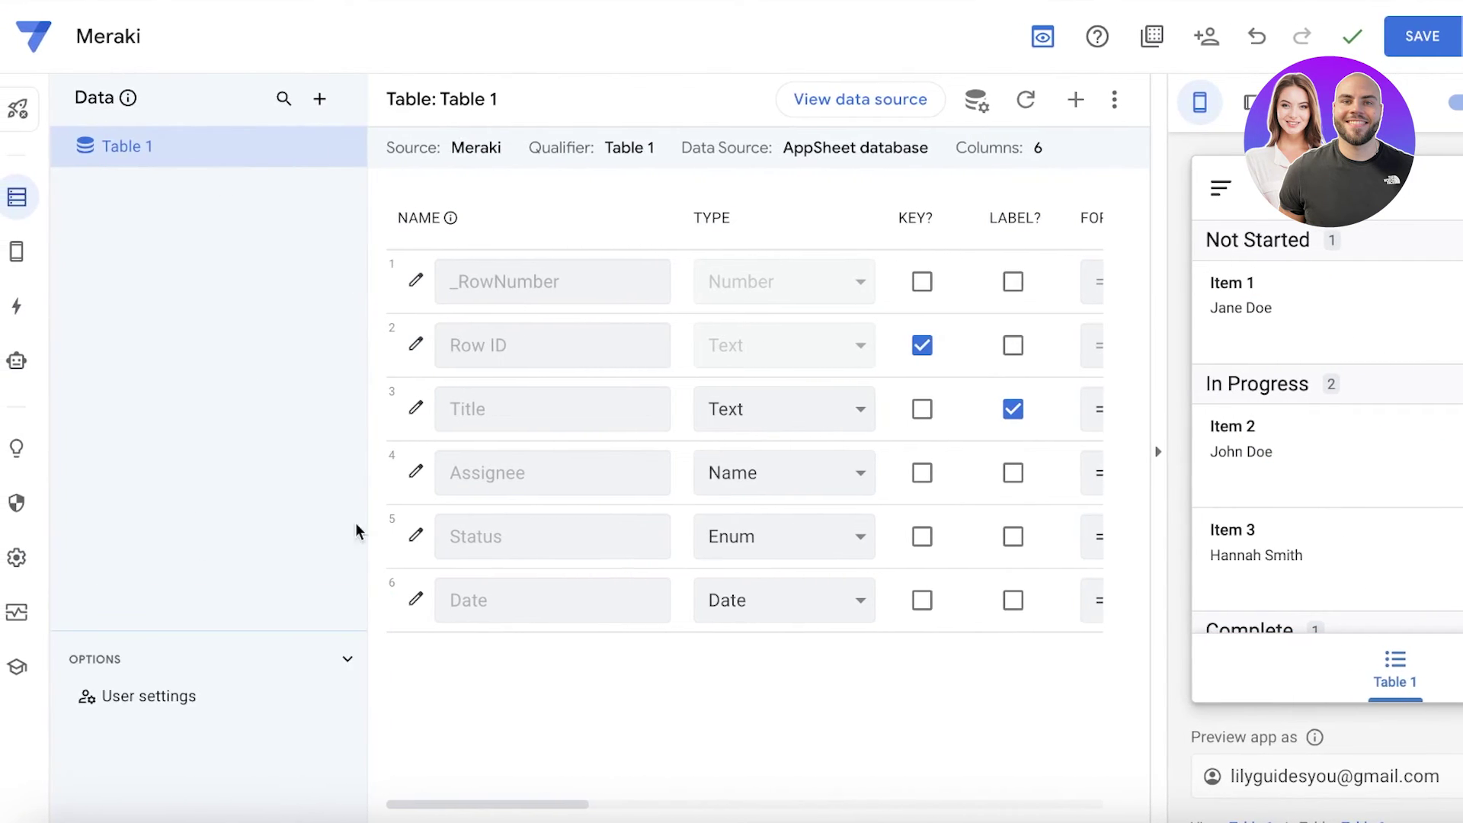
# Open Meraki's deployment check and read the details of the missing short app description warning.
pyautogui.click(18, 109)
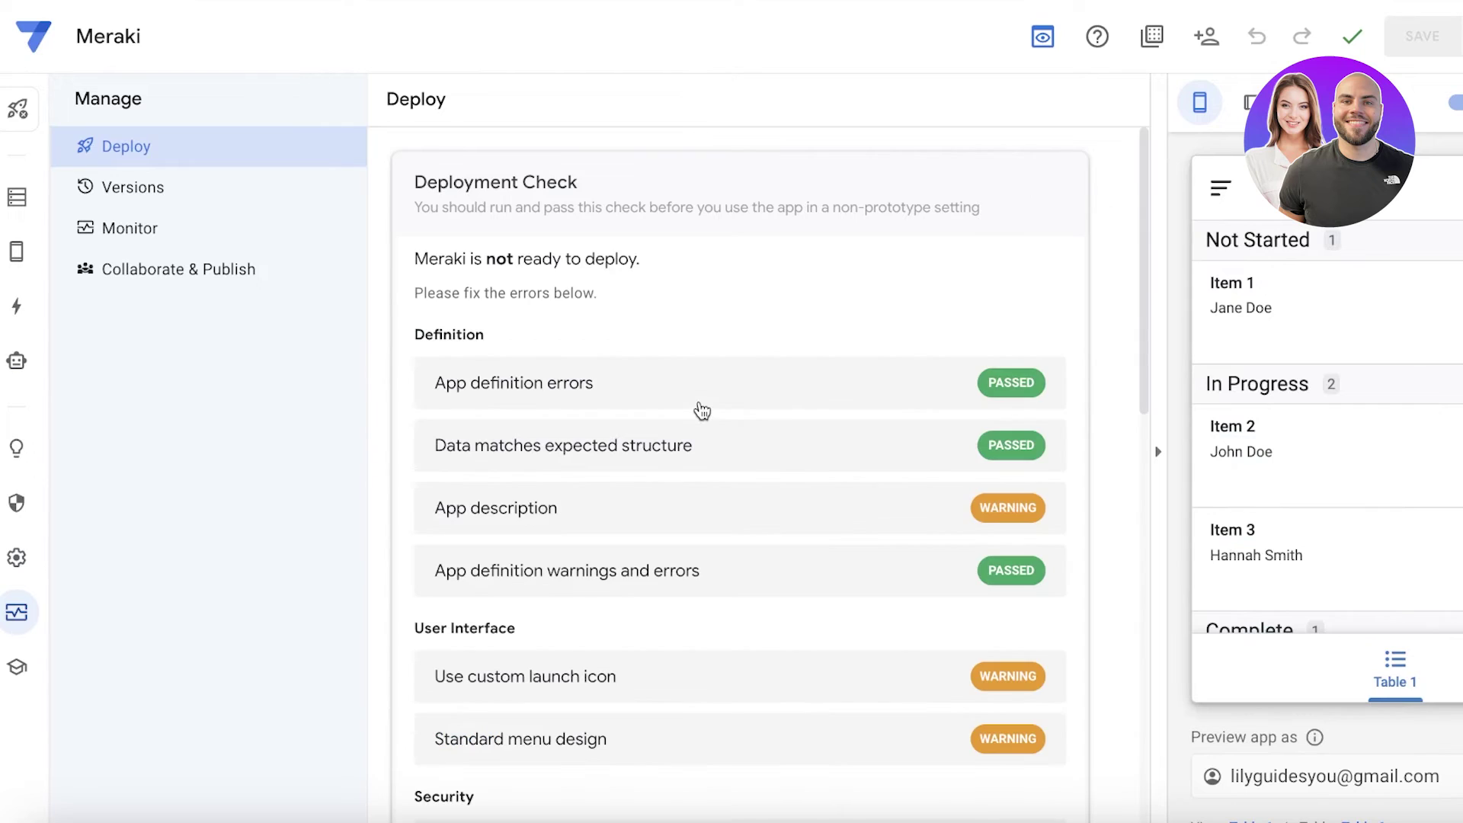
pyautogui.scroll(-2, 702, 412)
pyautogui.scroll(2, 496, 409)
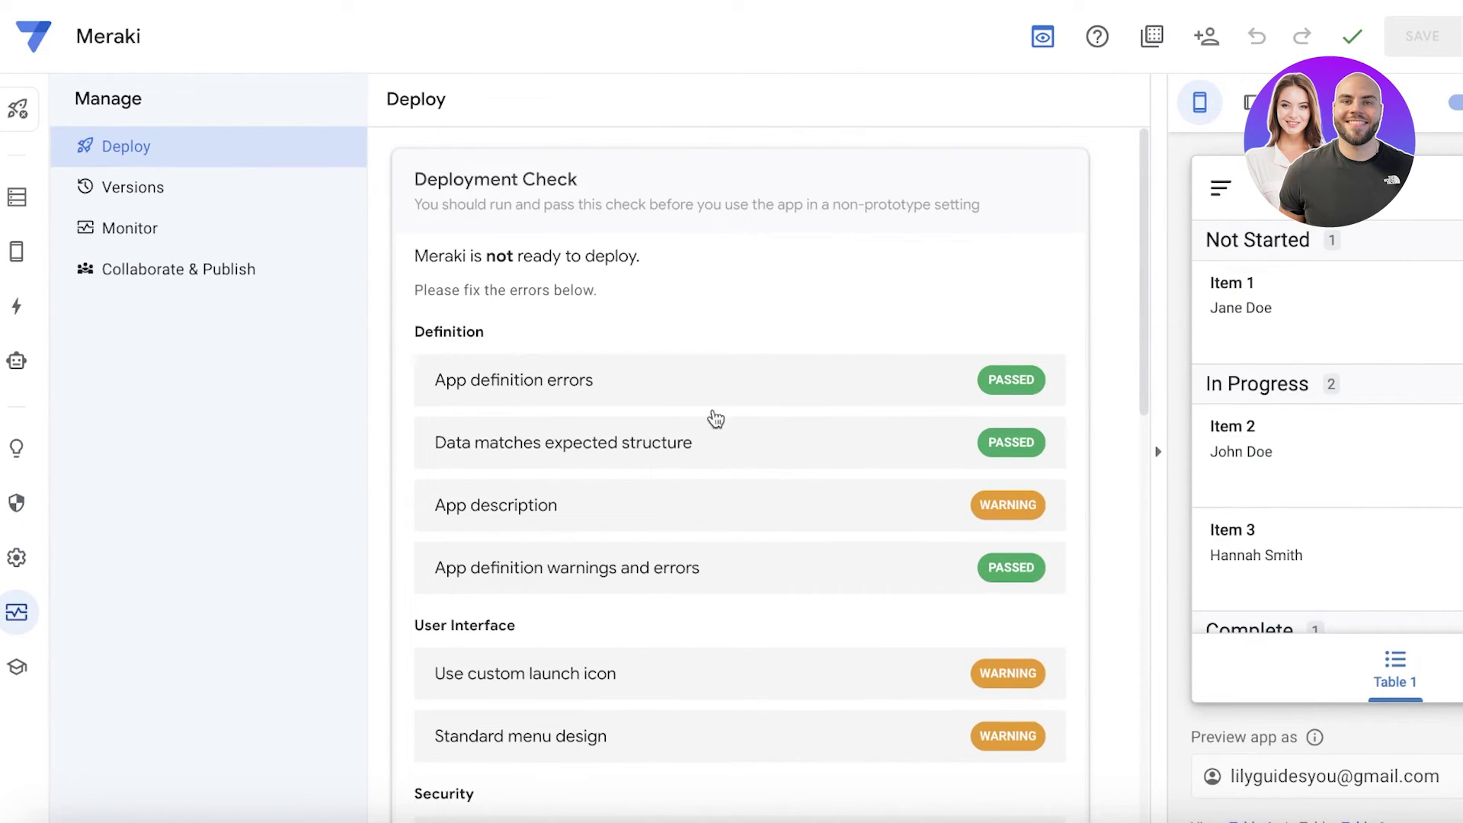
pyautogui.click(592, 527)
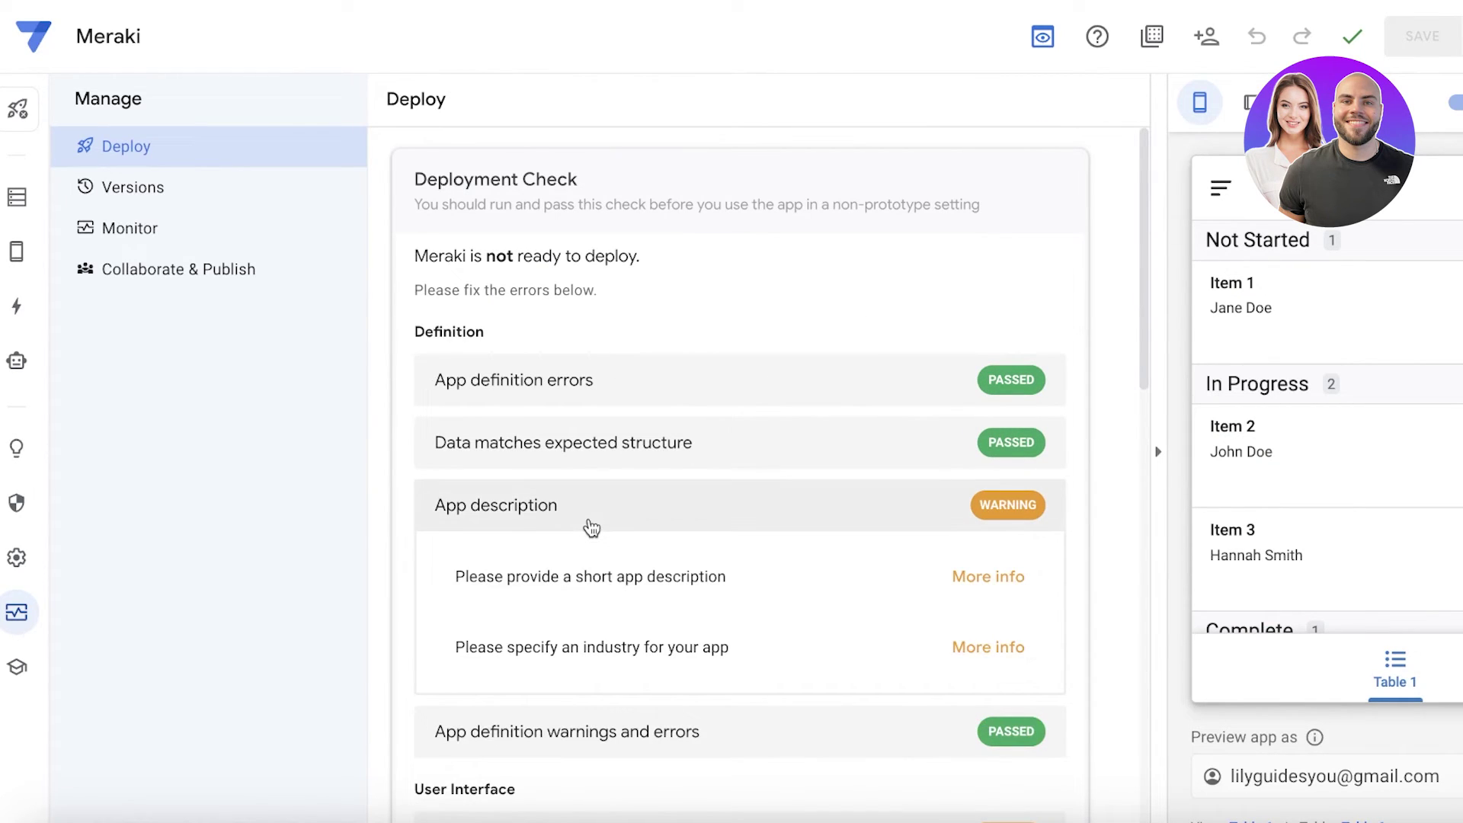
pyautogui.click(989, 577)
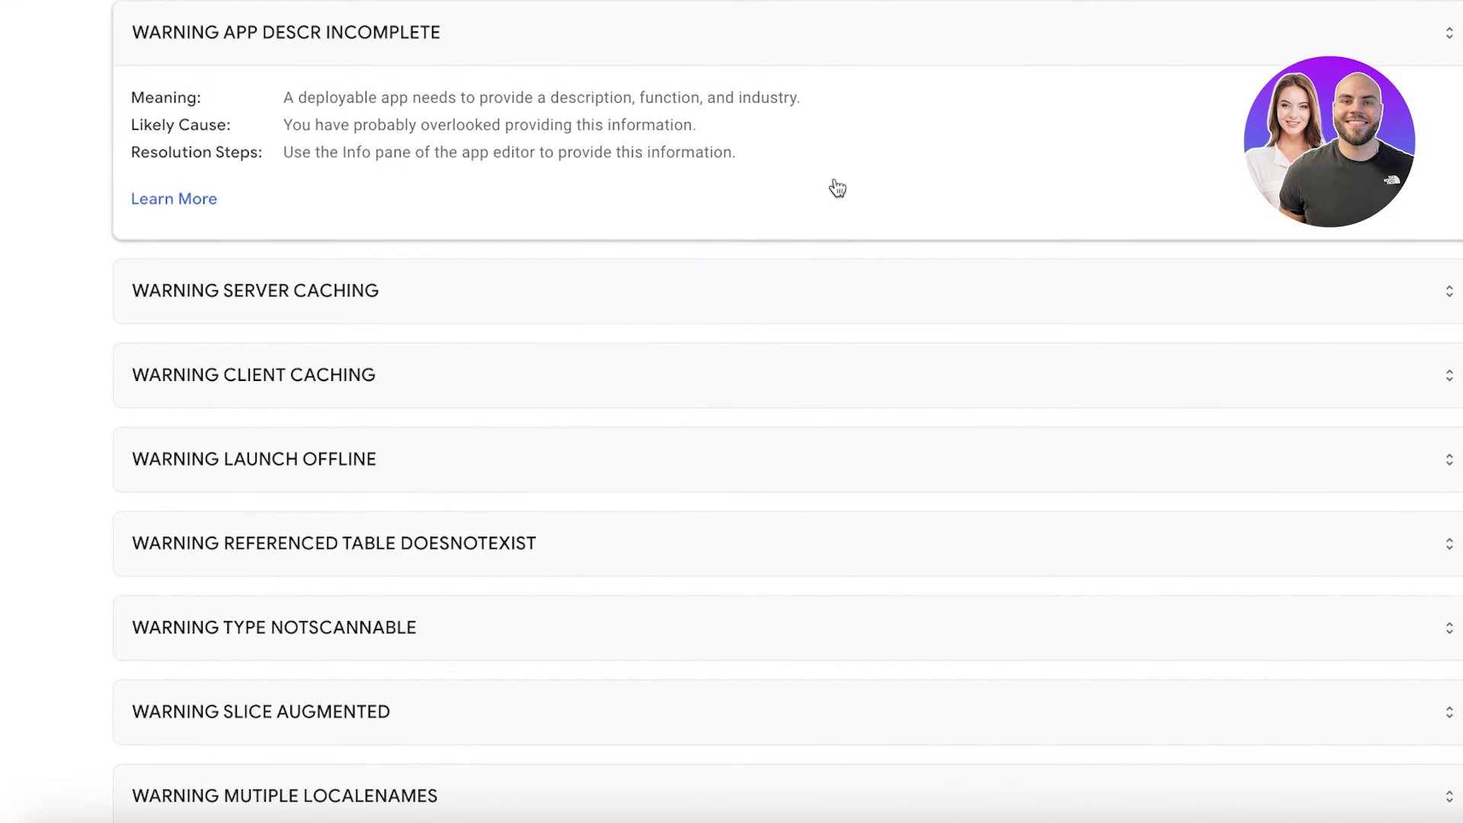
pyautogui.scroll(-14, 463, 251)
pyautogui.scroll(14, 647, 428)
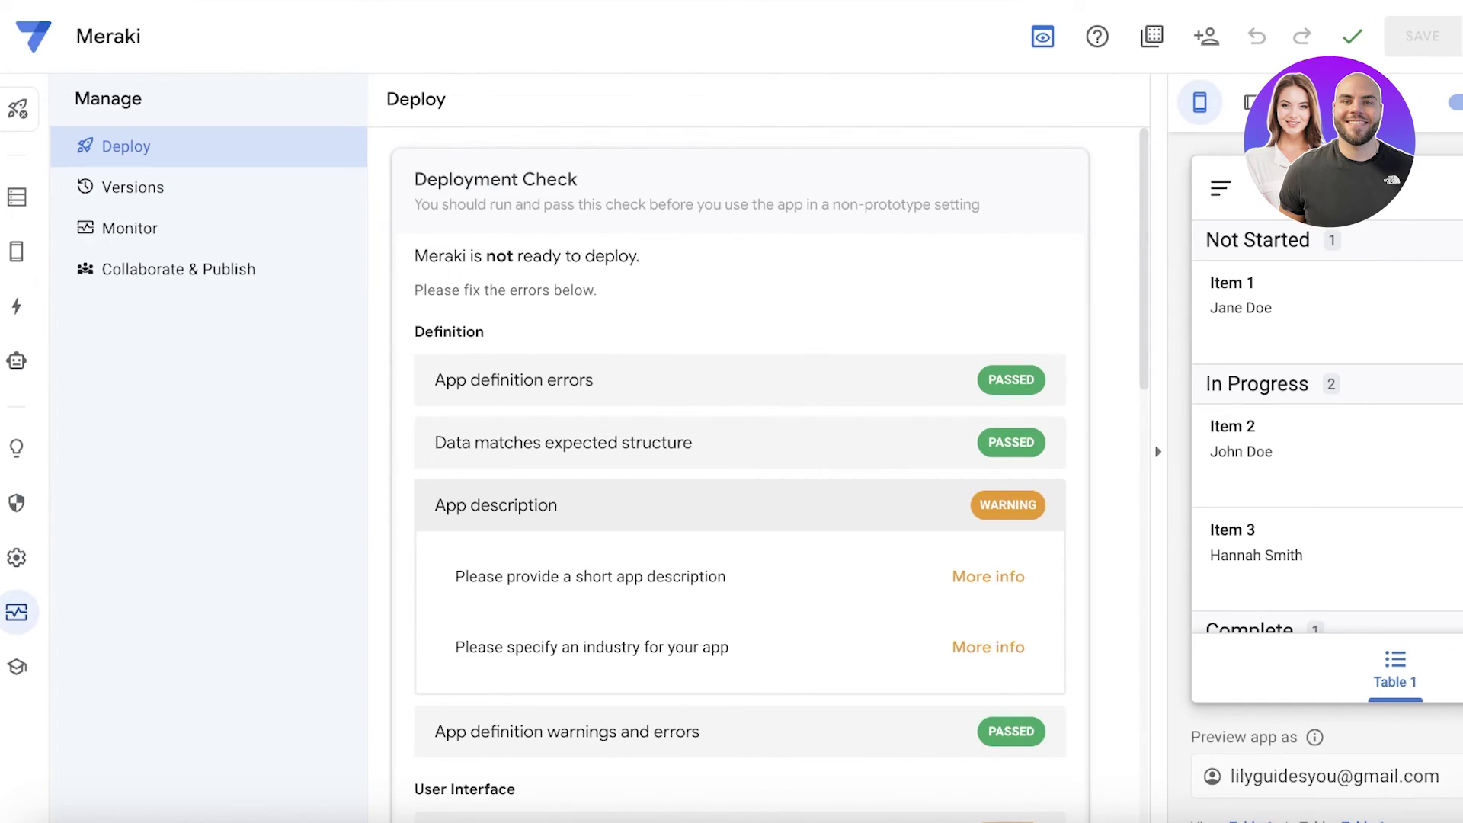
# Review the rest of the deployment check and expand the Branded Apps section.
pyautogui.scroll(-10, 777, 440)
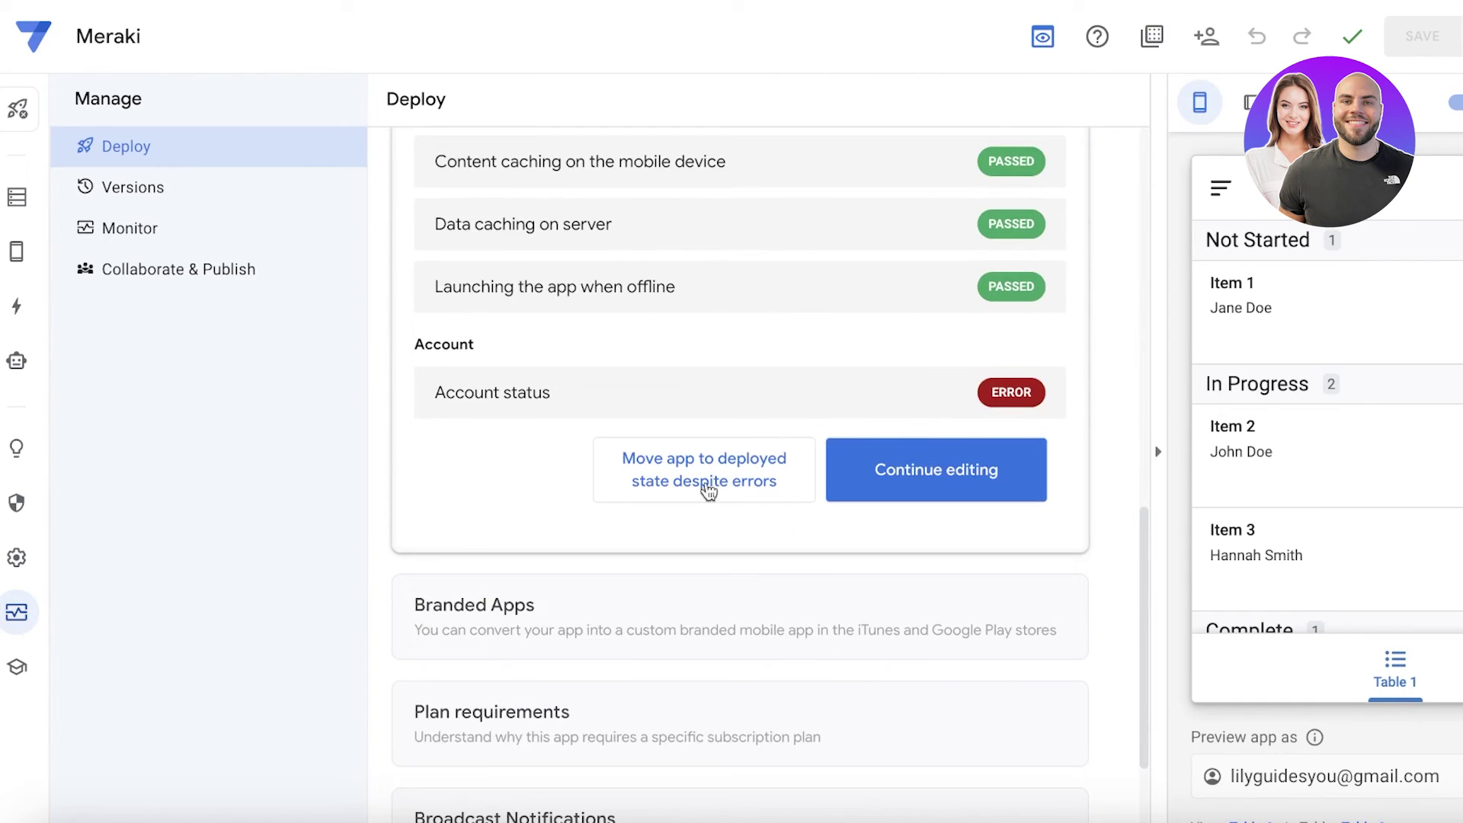
pyautogui.click(602, 621)
pyautogui.scroll(-5, 602, 628)
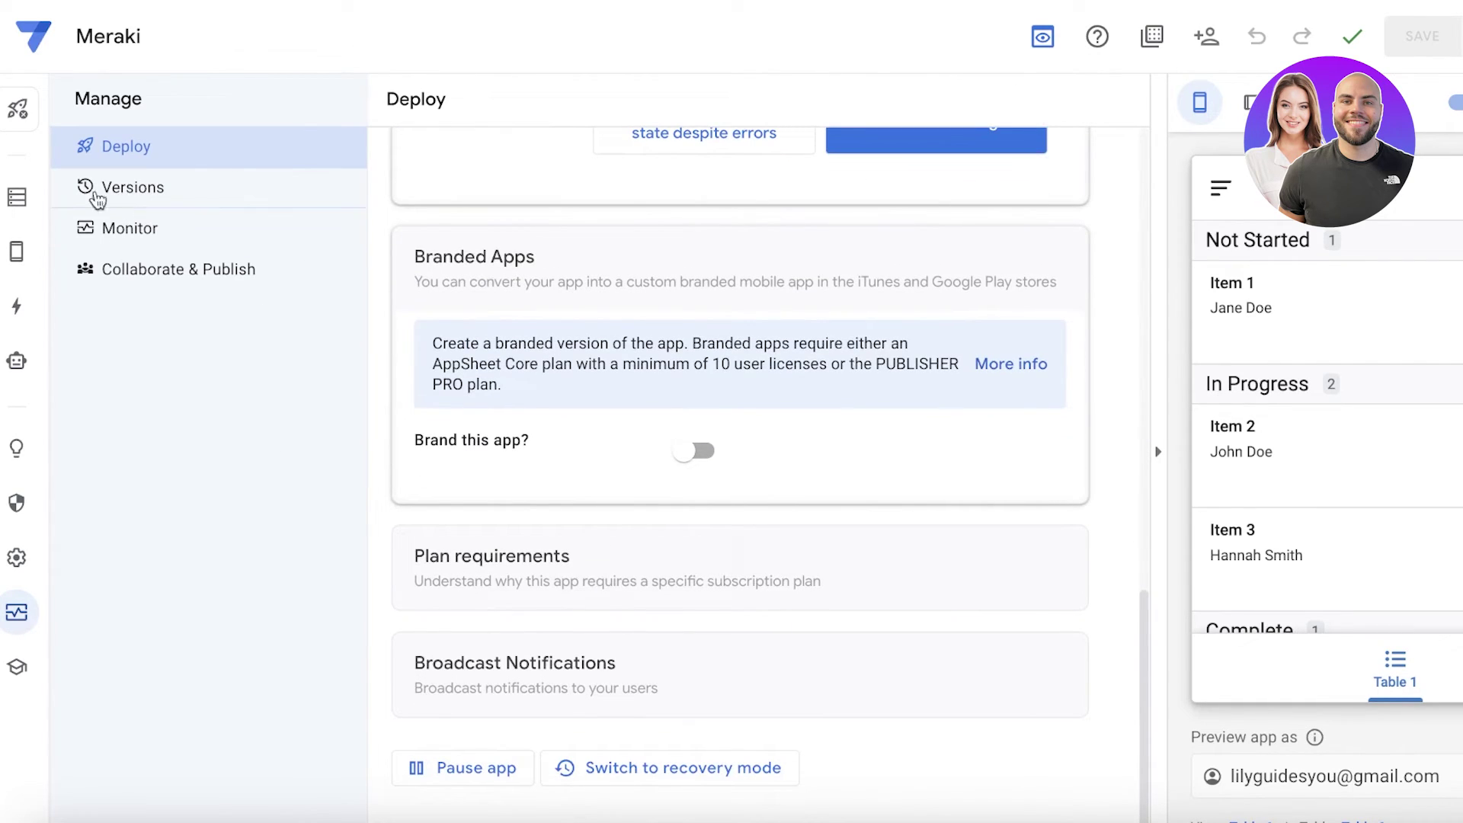
pyautogui.click(1404, 653)
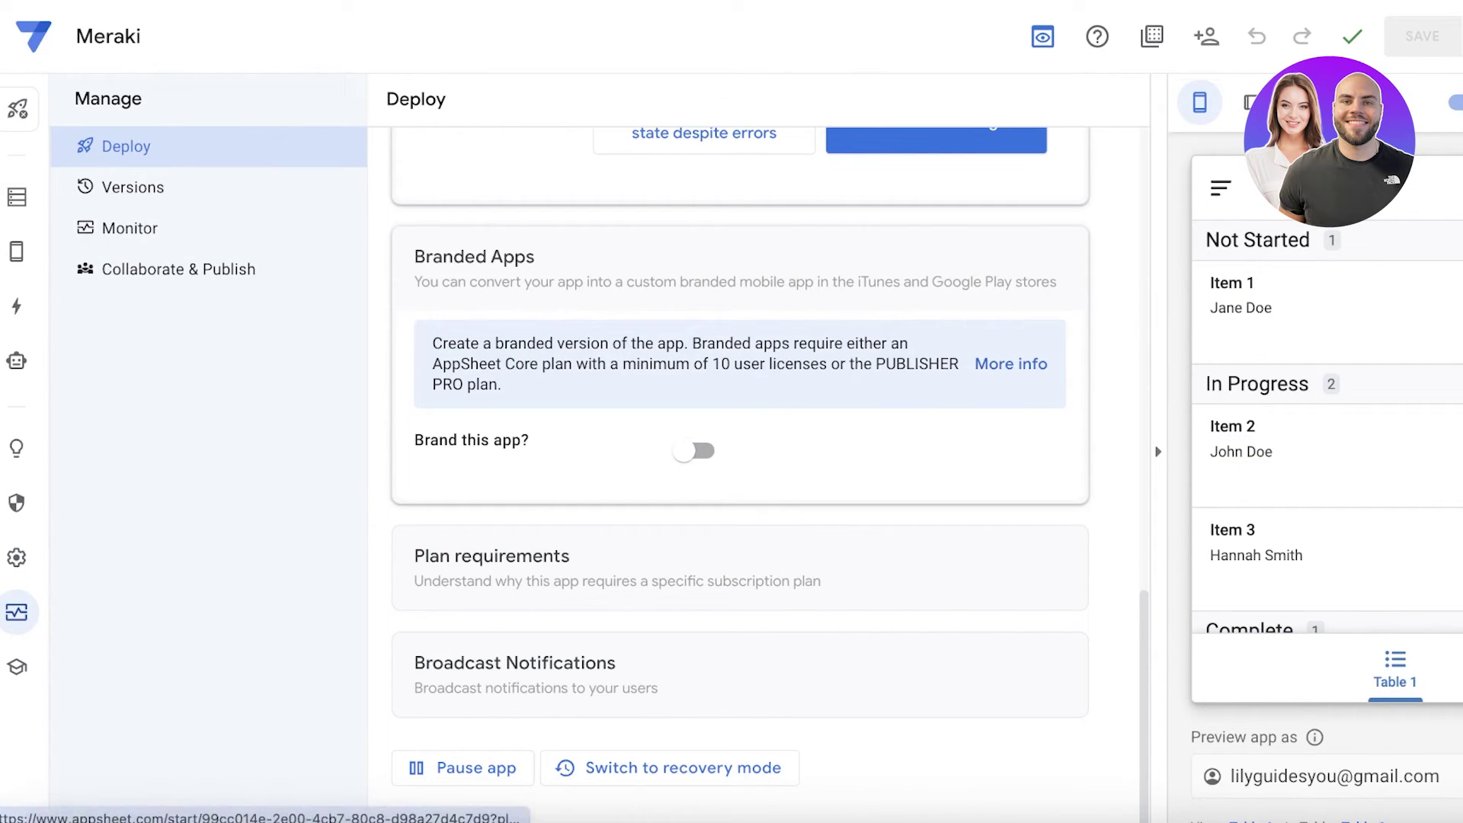
pyautogui.click(1453, 188)
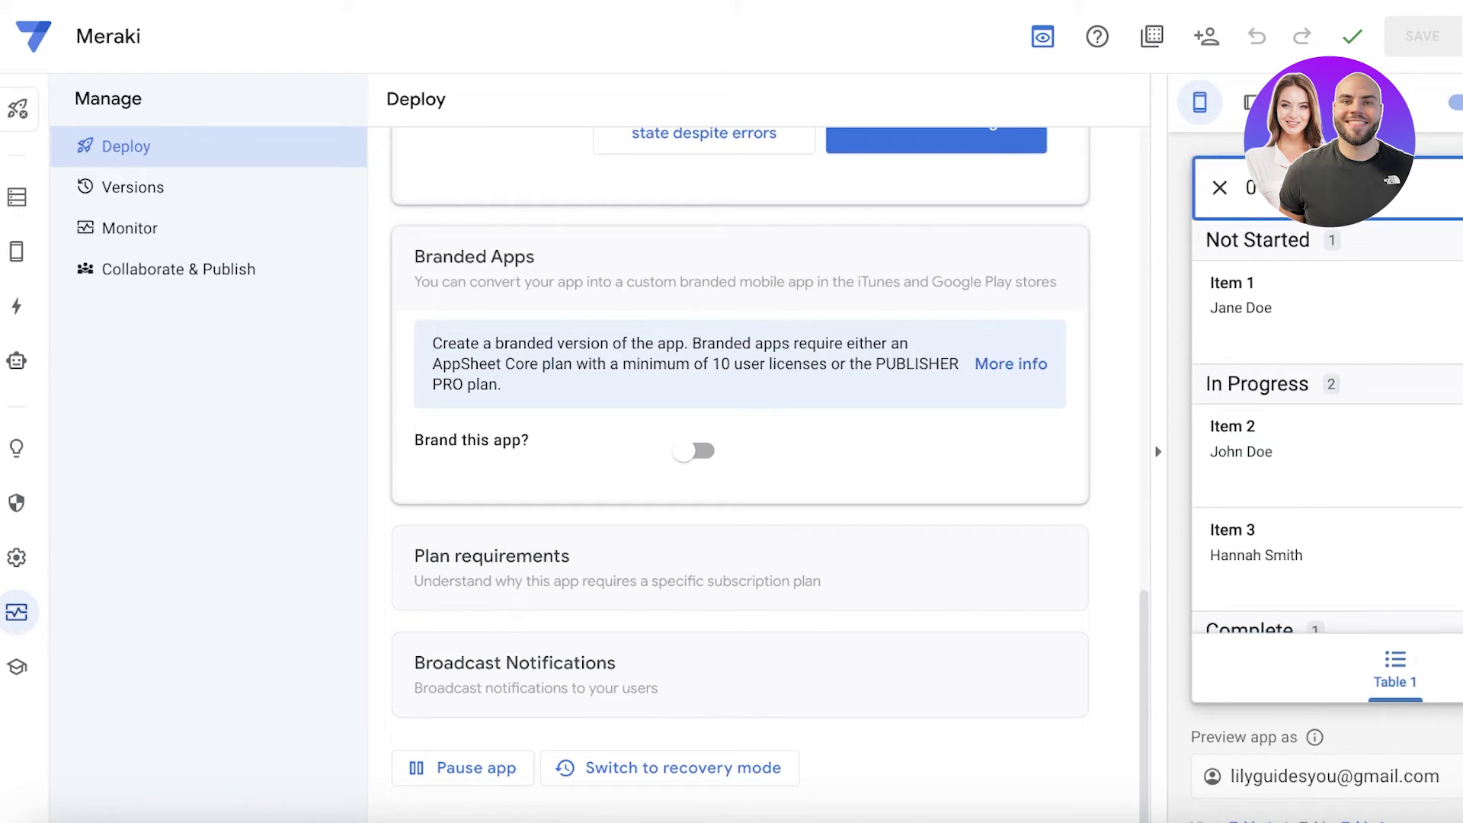
pyautogui.click(1219, 188)
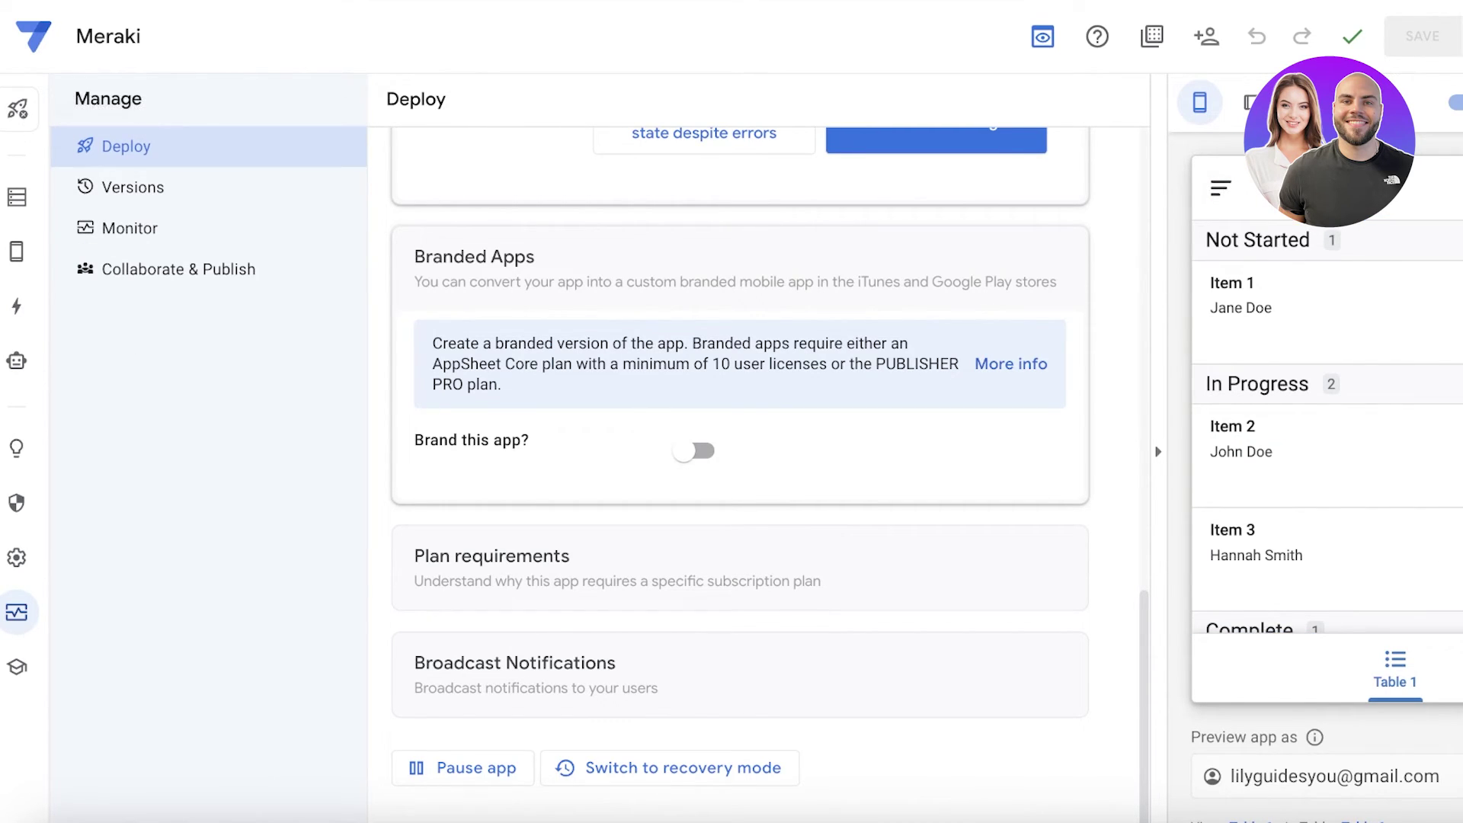
# Return to the AppSheet home page and start creating a new app with Gemini.
pyautogui.click(50, 46)
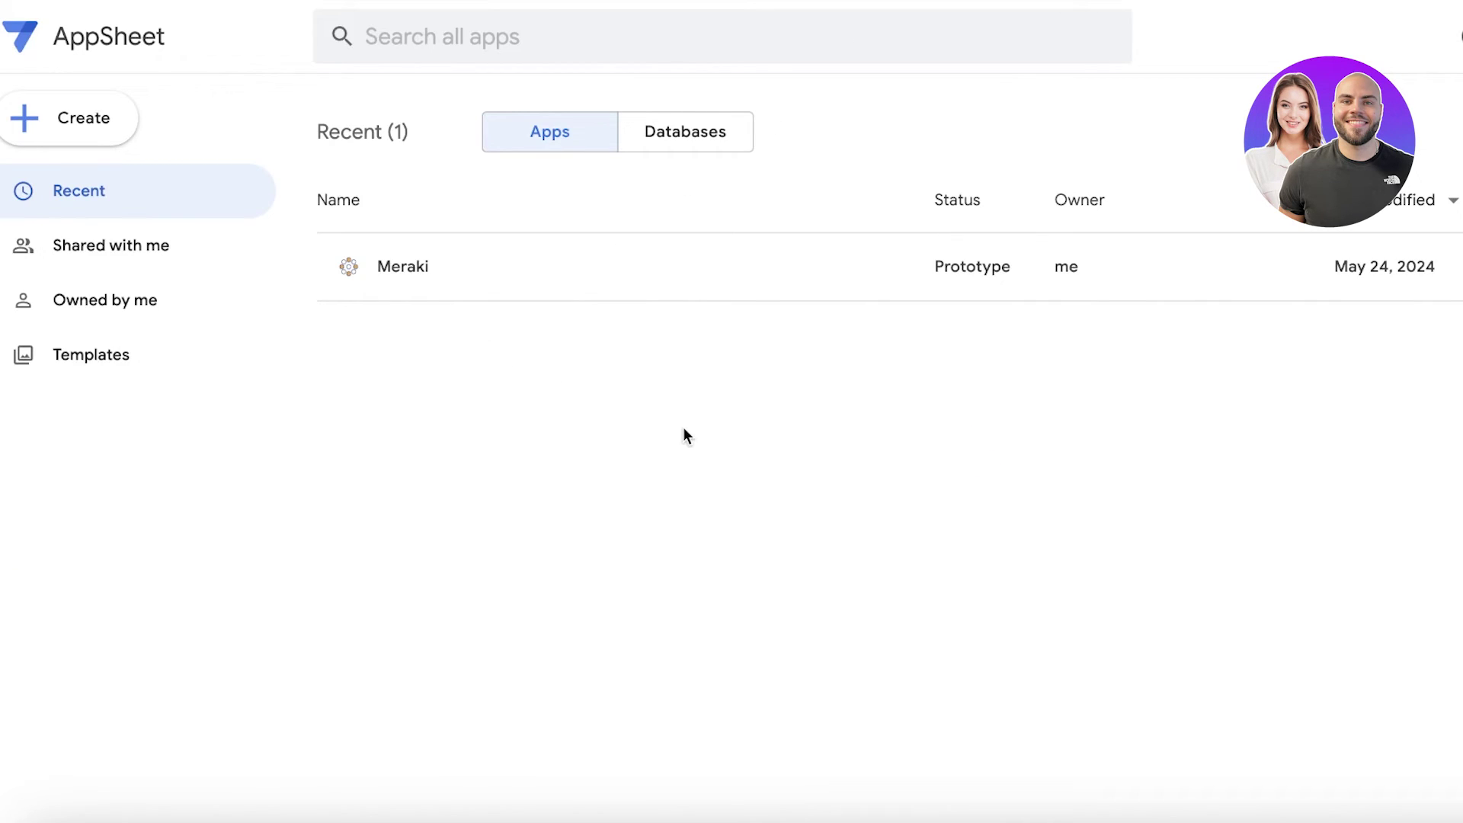
pyautogui.click(57, 136)
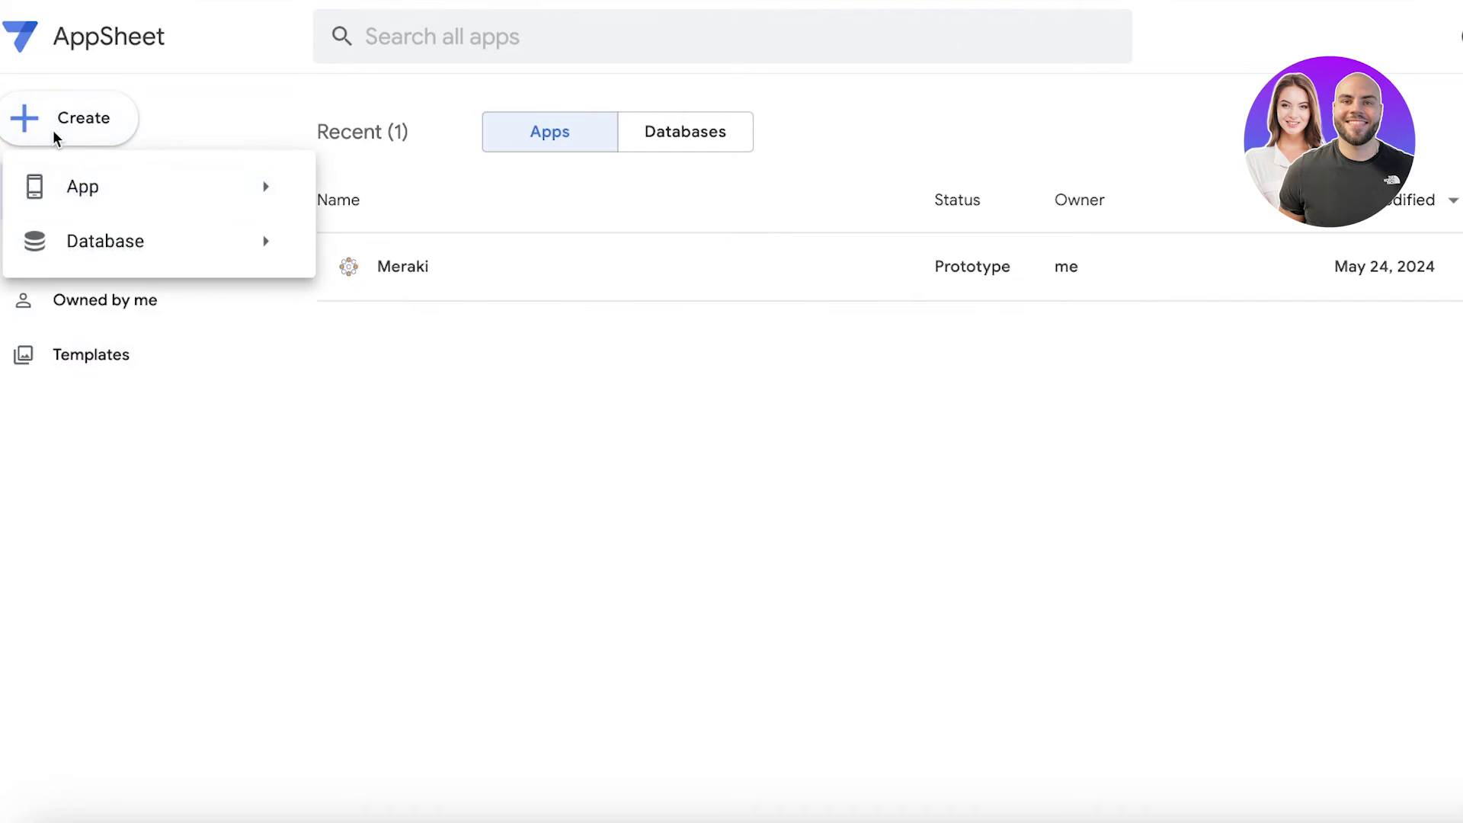
pyautogui.moveTo(103, 198)
pyautogui.click(418, 148)
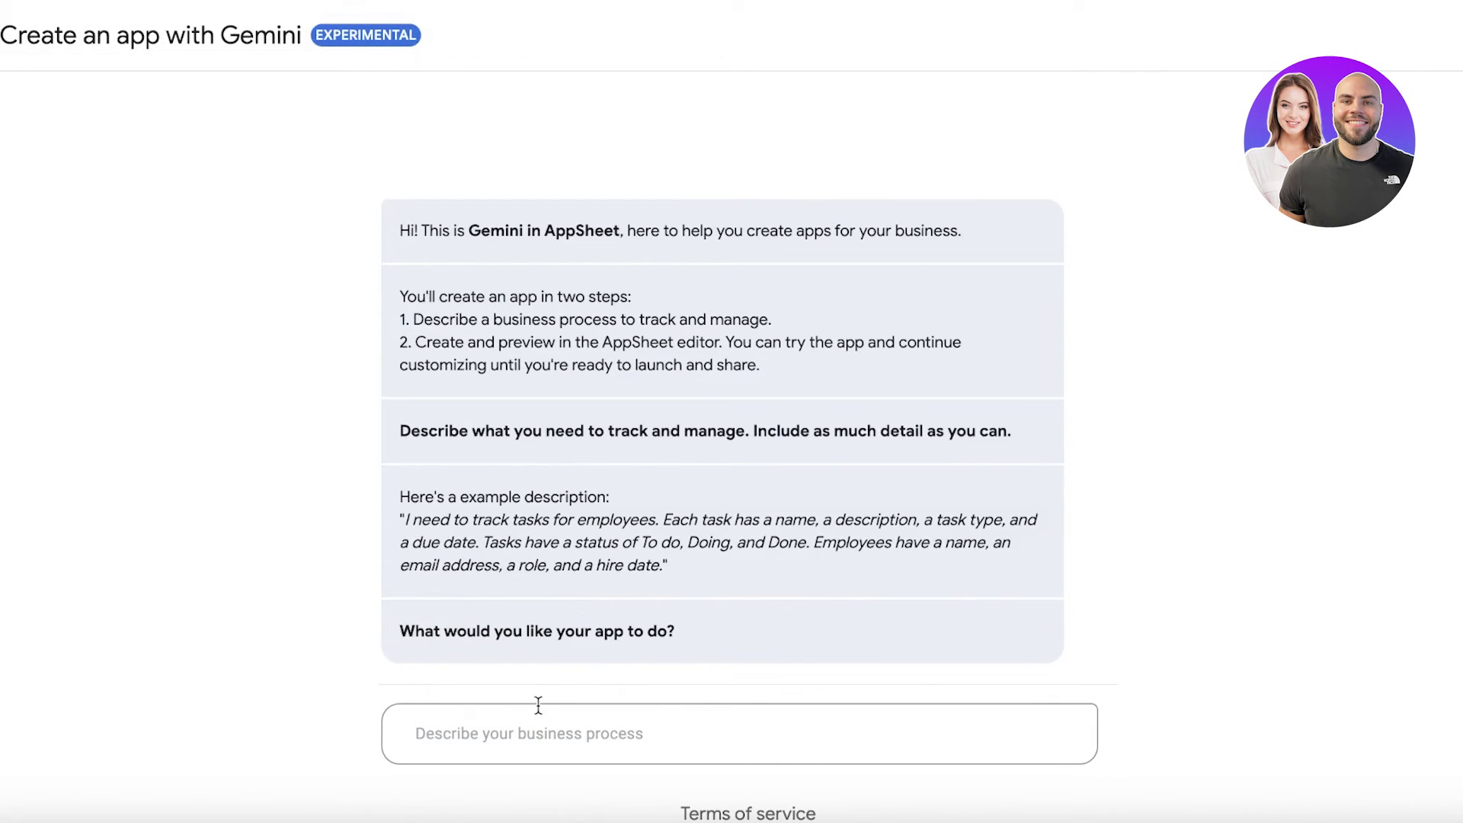
# Copy Gemini's example description about tracking tasks for employees into the business process description.
pyautogui.moveTo(397, 520); pyautogui.dragTo(860, 562)
pyautogui.hotkey('ctrl', 'c')
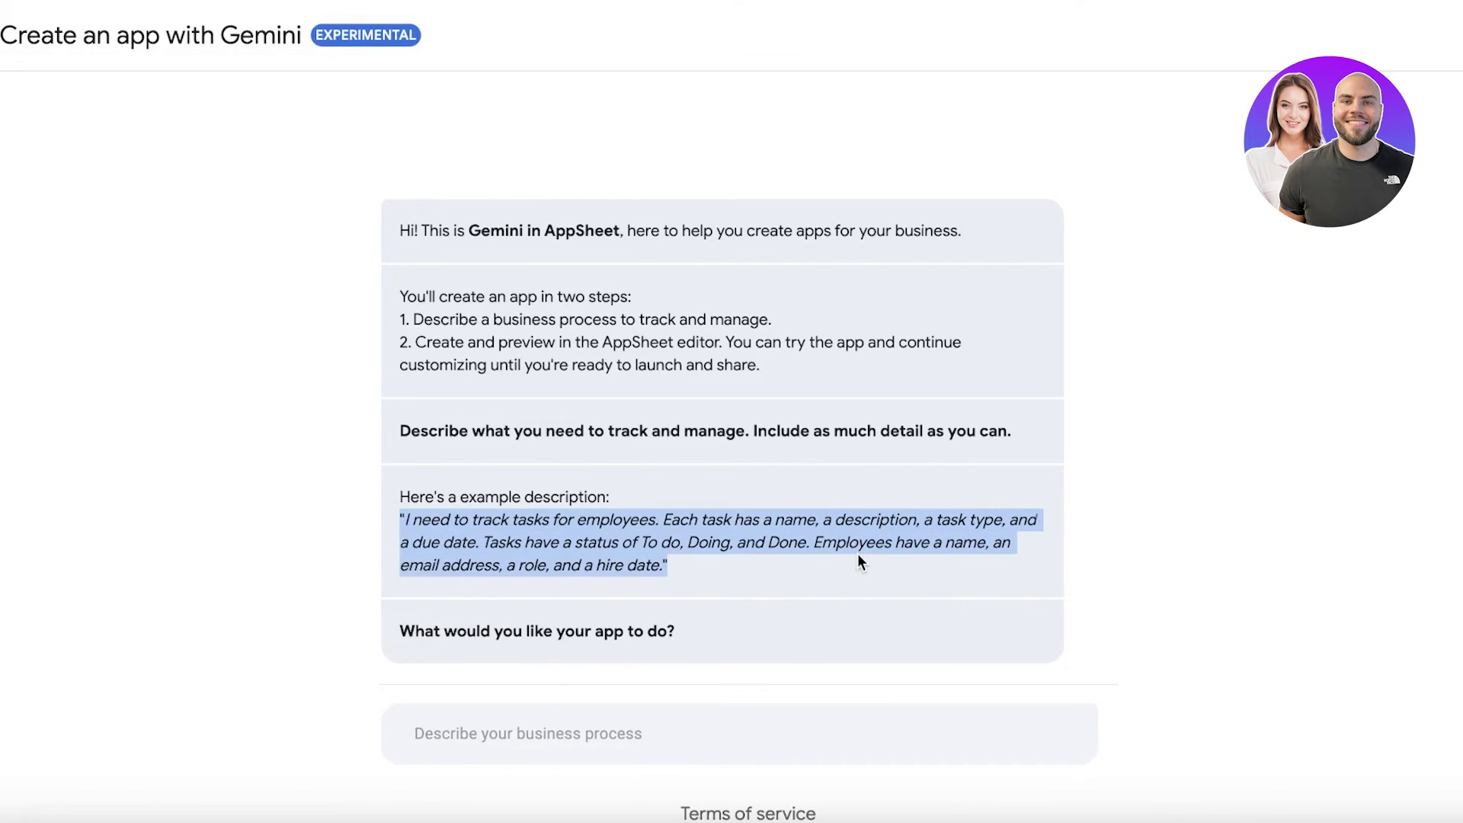
pyautogui.click(602, 743)
pyautogui.hotkey('ctrl', 'v')
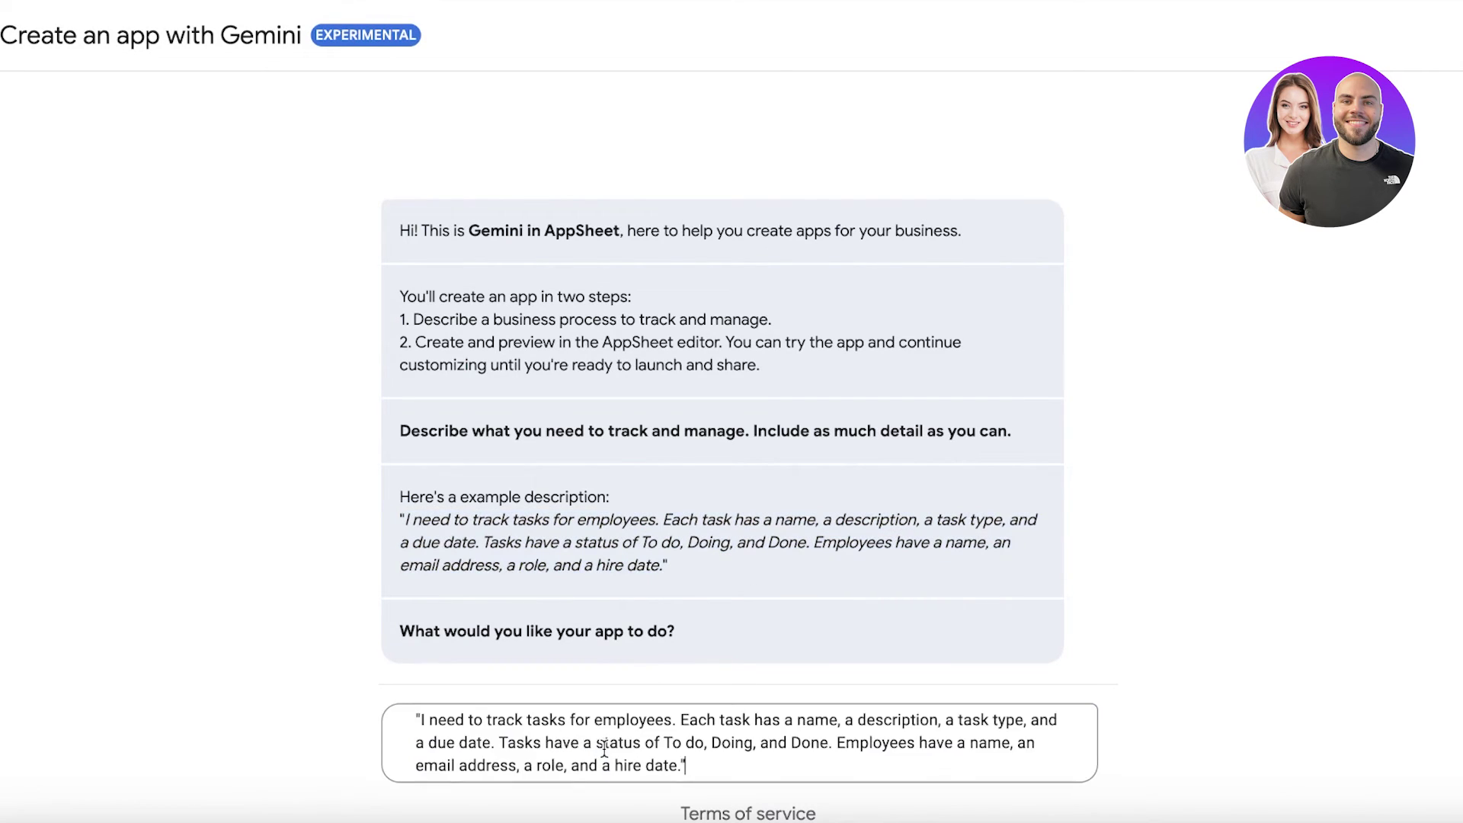
# Submit the task-tracking description to Gemini, review the proposed Employees and Tasks tables, and create the Task Tracker app.
pyautogui.press('Return')
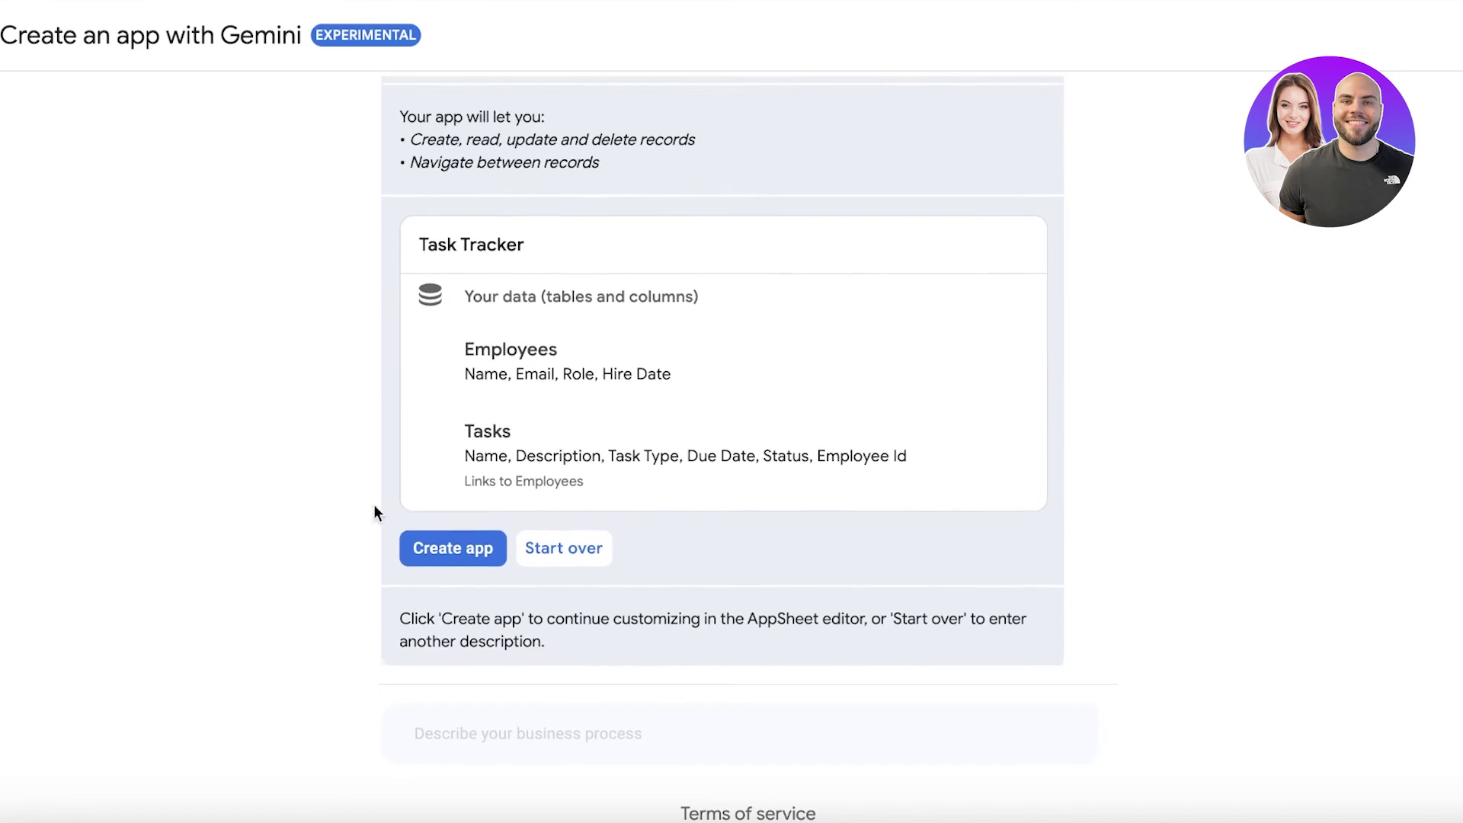
pyautogui.scroll(1, 638, 414)
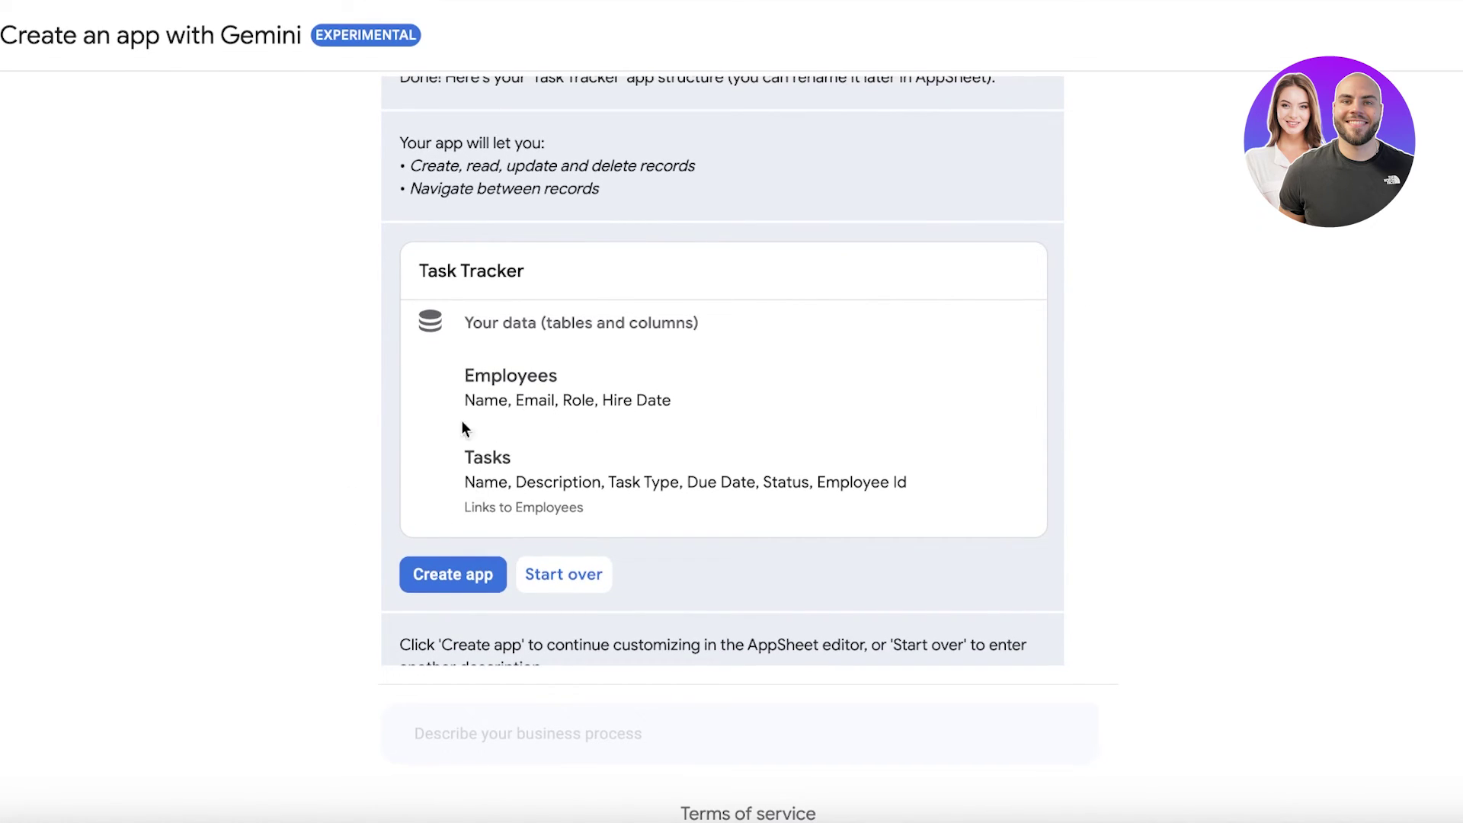
pyautogui.scroll(2, 526, 427)
pyautogui.scroll(-2, 579, 396)
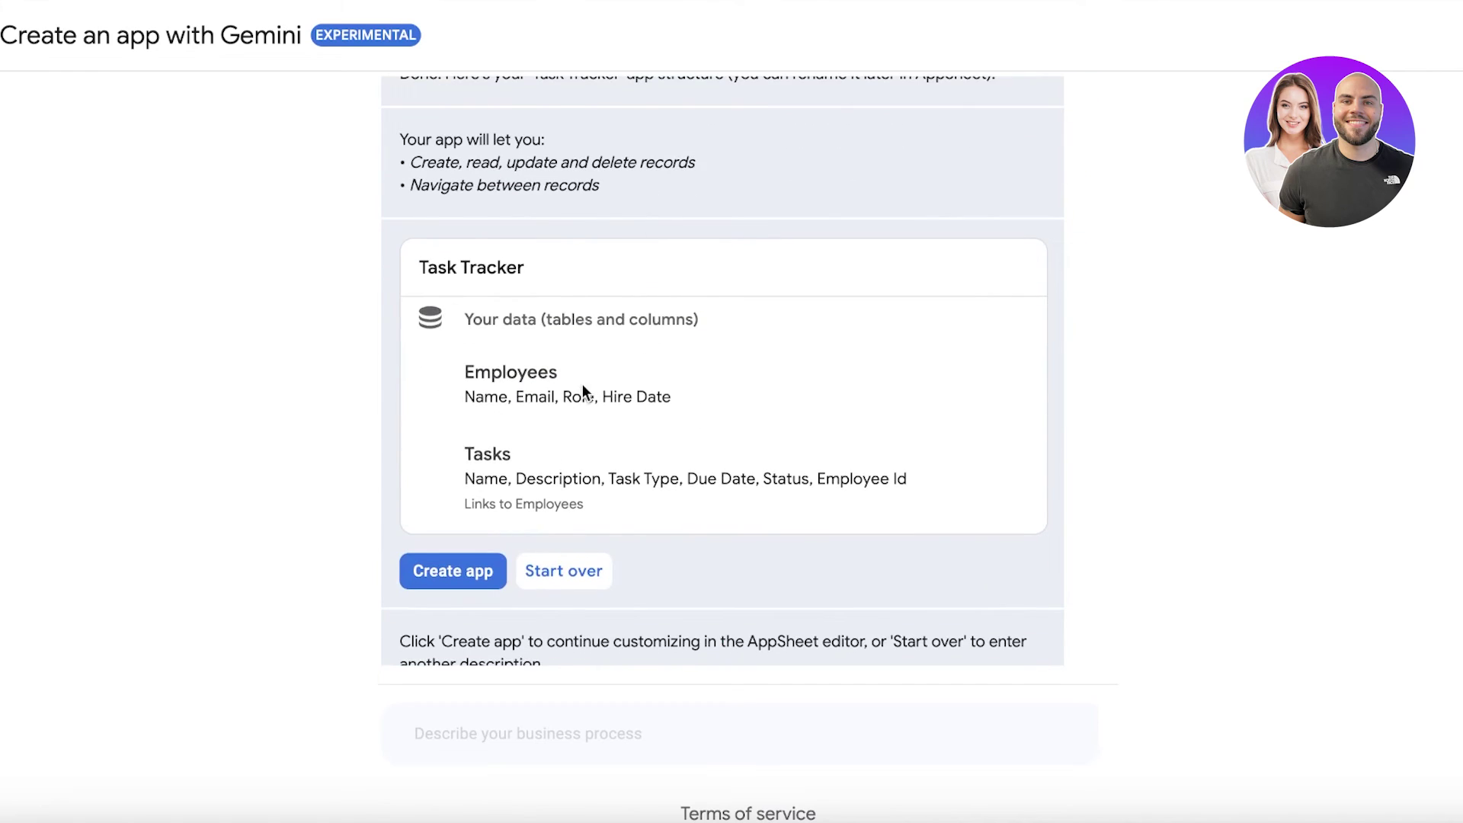
pyautogui.click(474, 574)
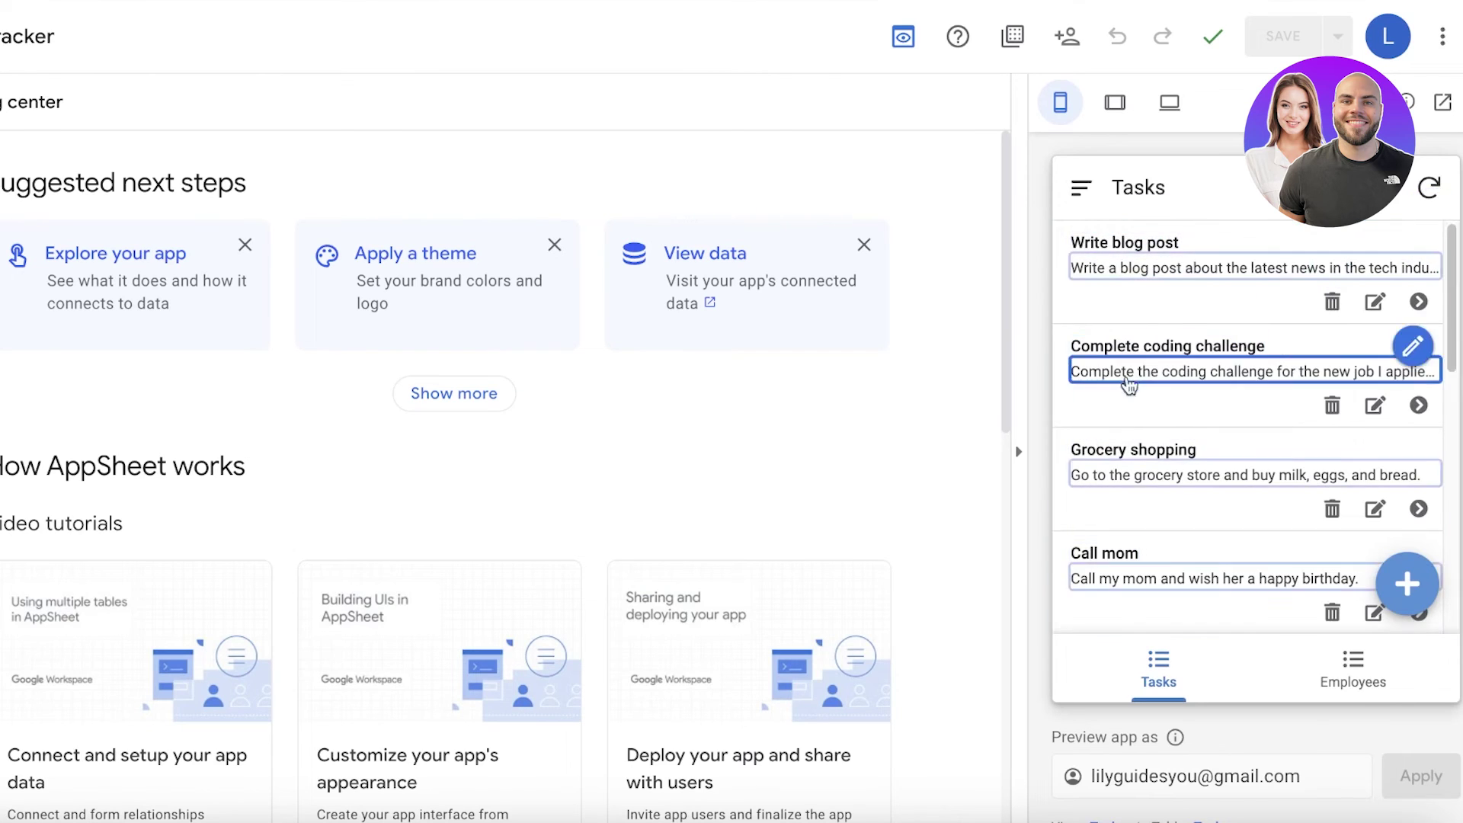
# Browse the sample tasks in the Task Tracker preview and switch to the Employees view.
pyautogui.scroll(-6, 1158, 594)
pyautogui.scroll(6, 1159, 564)
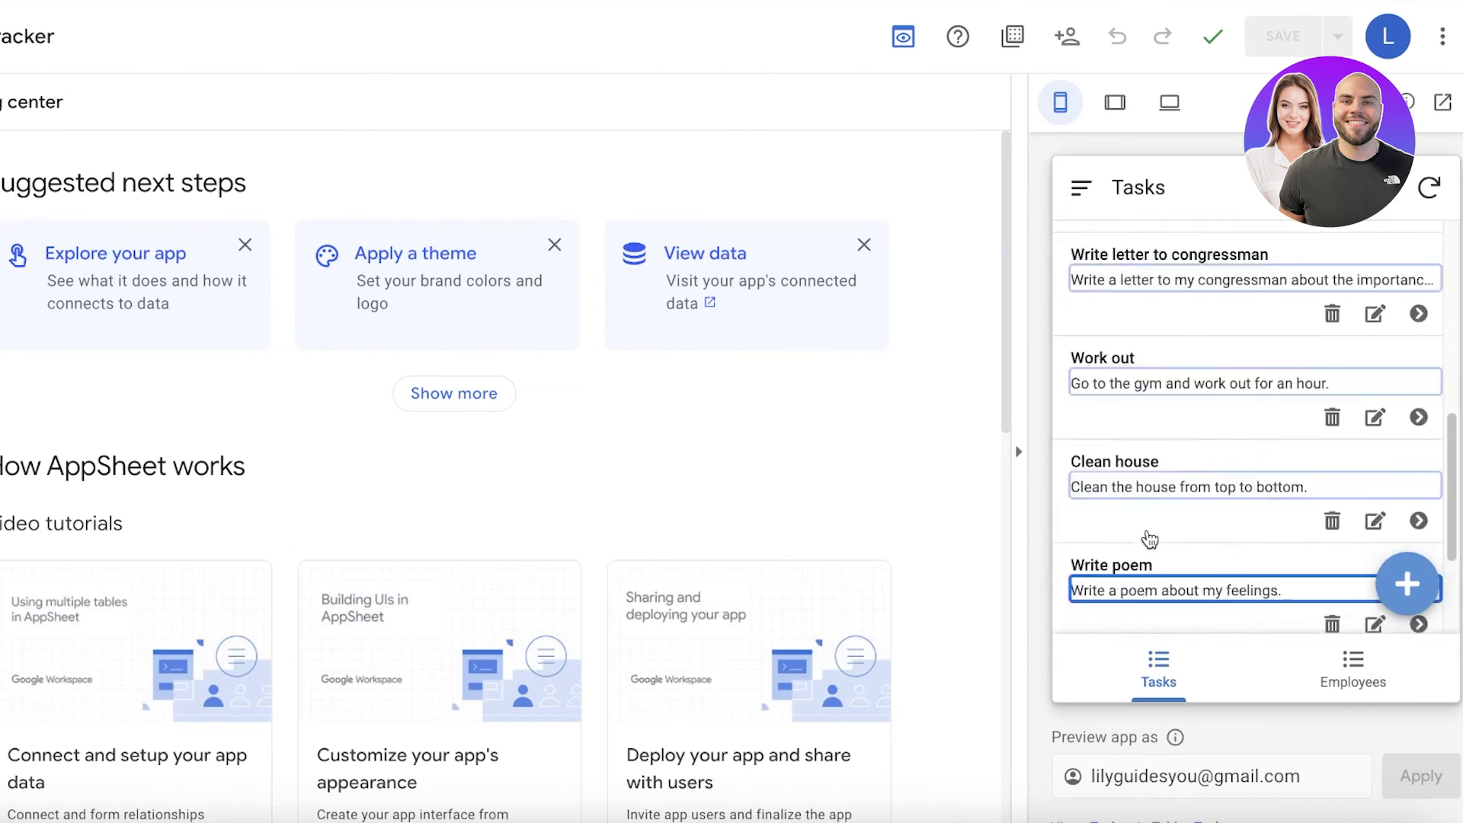
pyautogui.click(1331, 661)
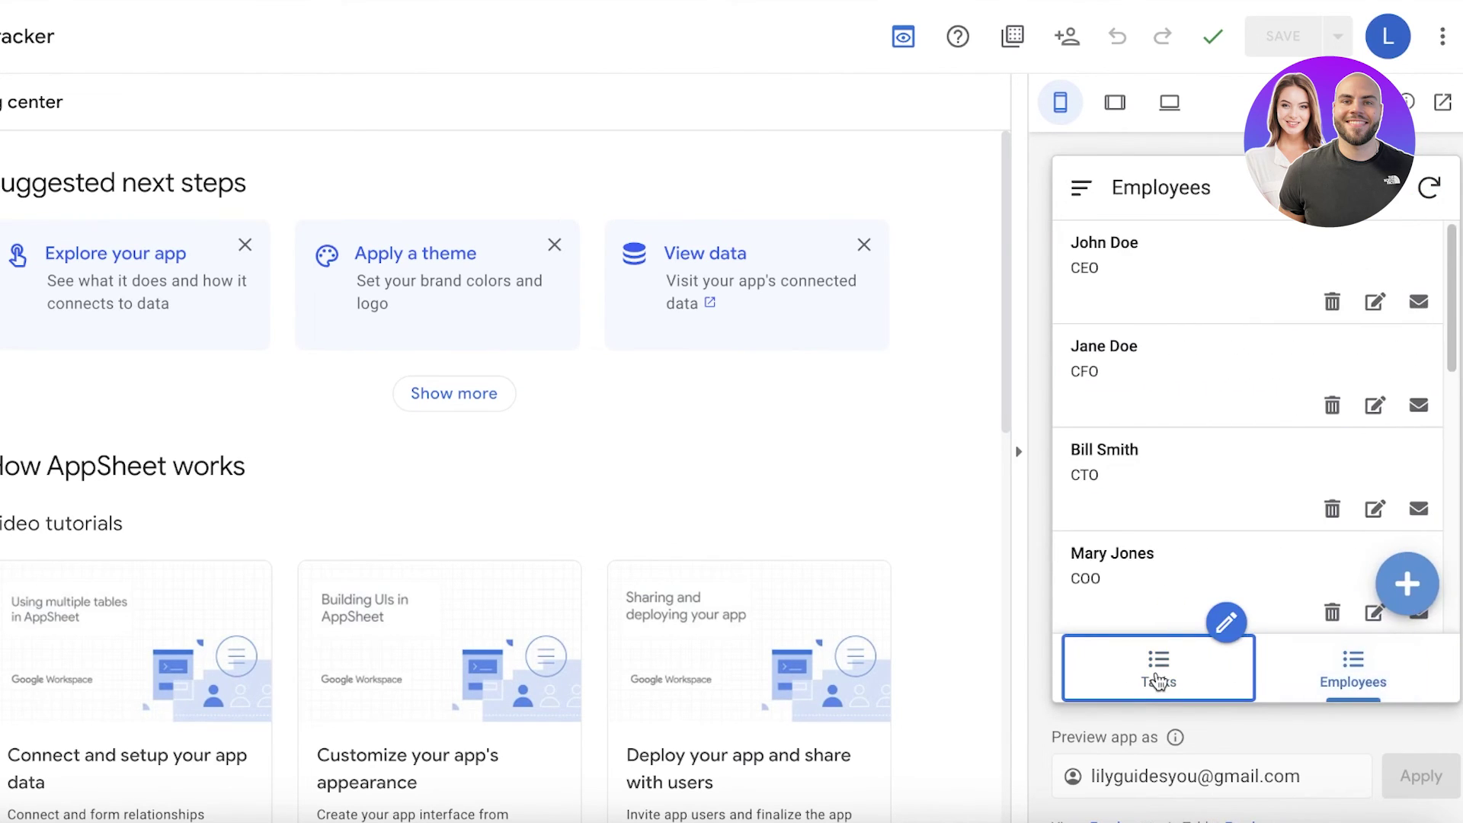
# Add an employee record in the preview with the employee's name, e-mail and the role Sales, dismiss the Gemini survey, and save the record.
pyautogui.click(1421, 591)
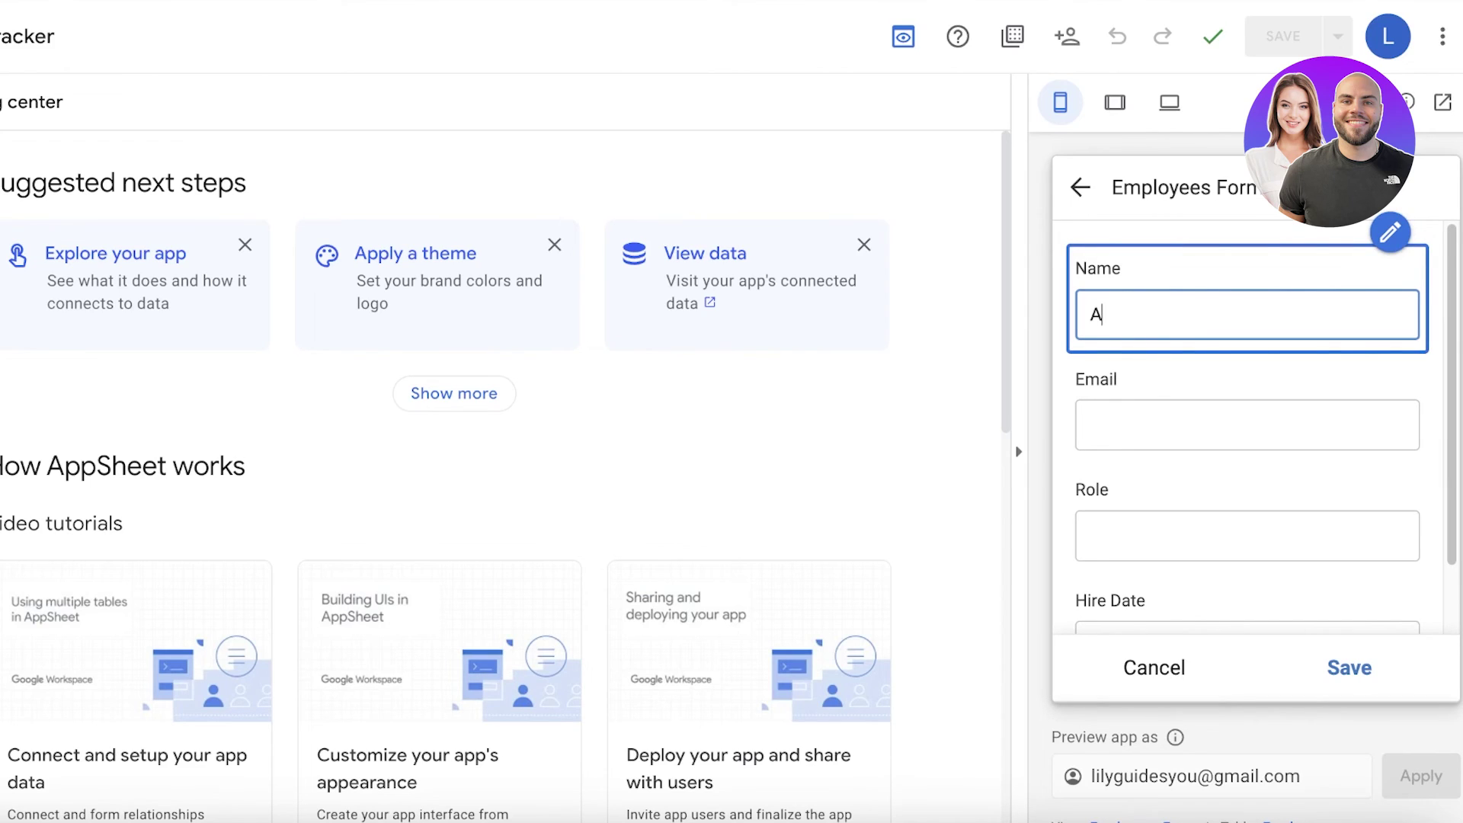
pyautogui.write('Andrew')
pyautogui.click(1148, 414)
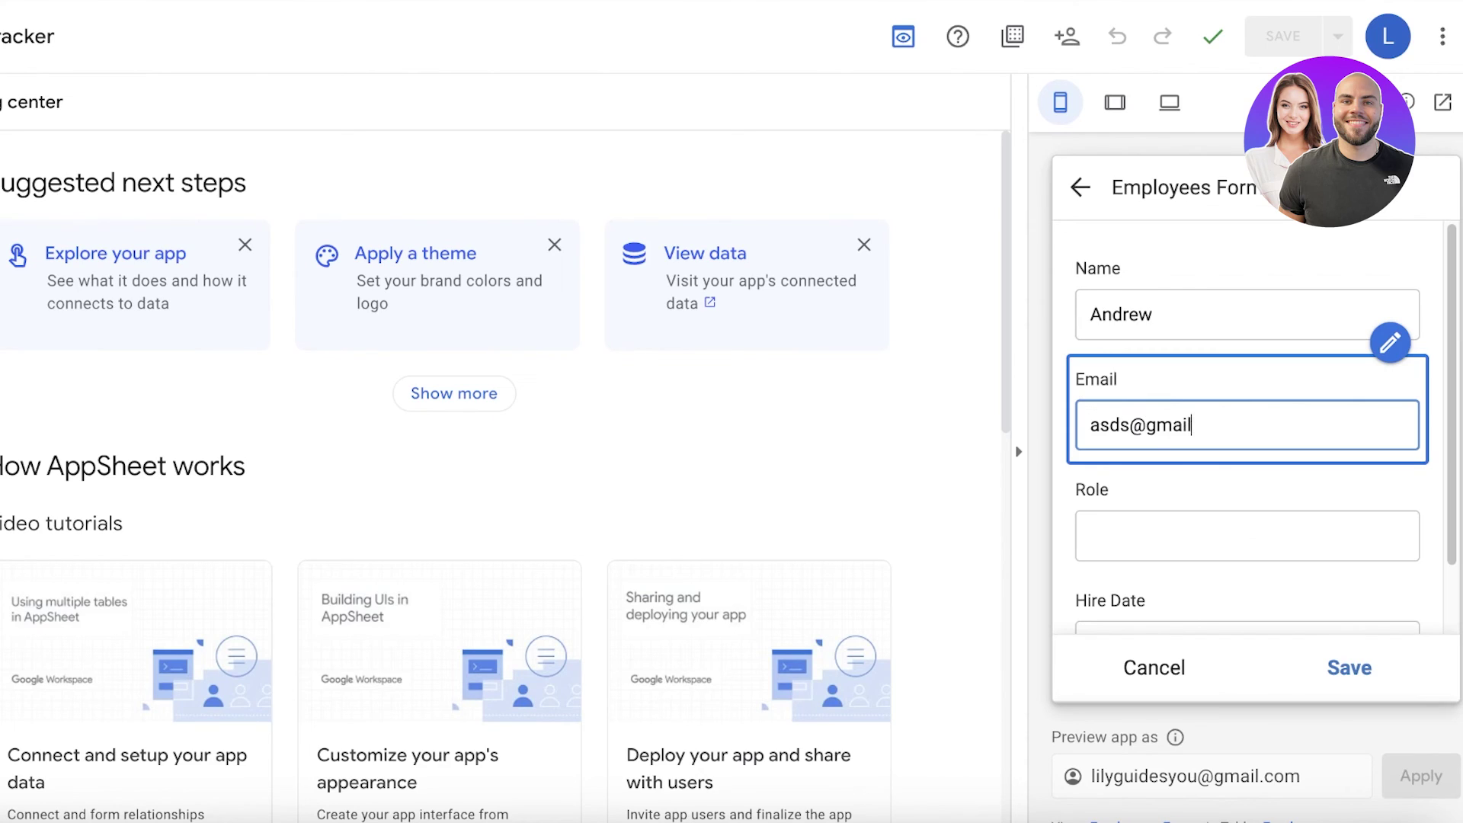
pyautogui.click(1158, 507)
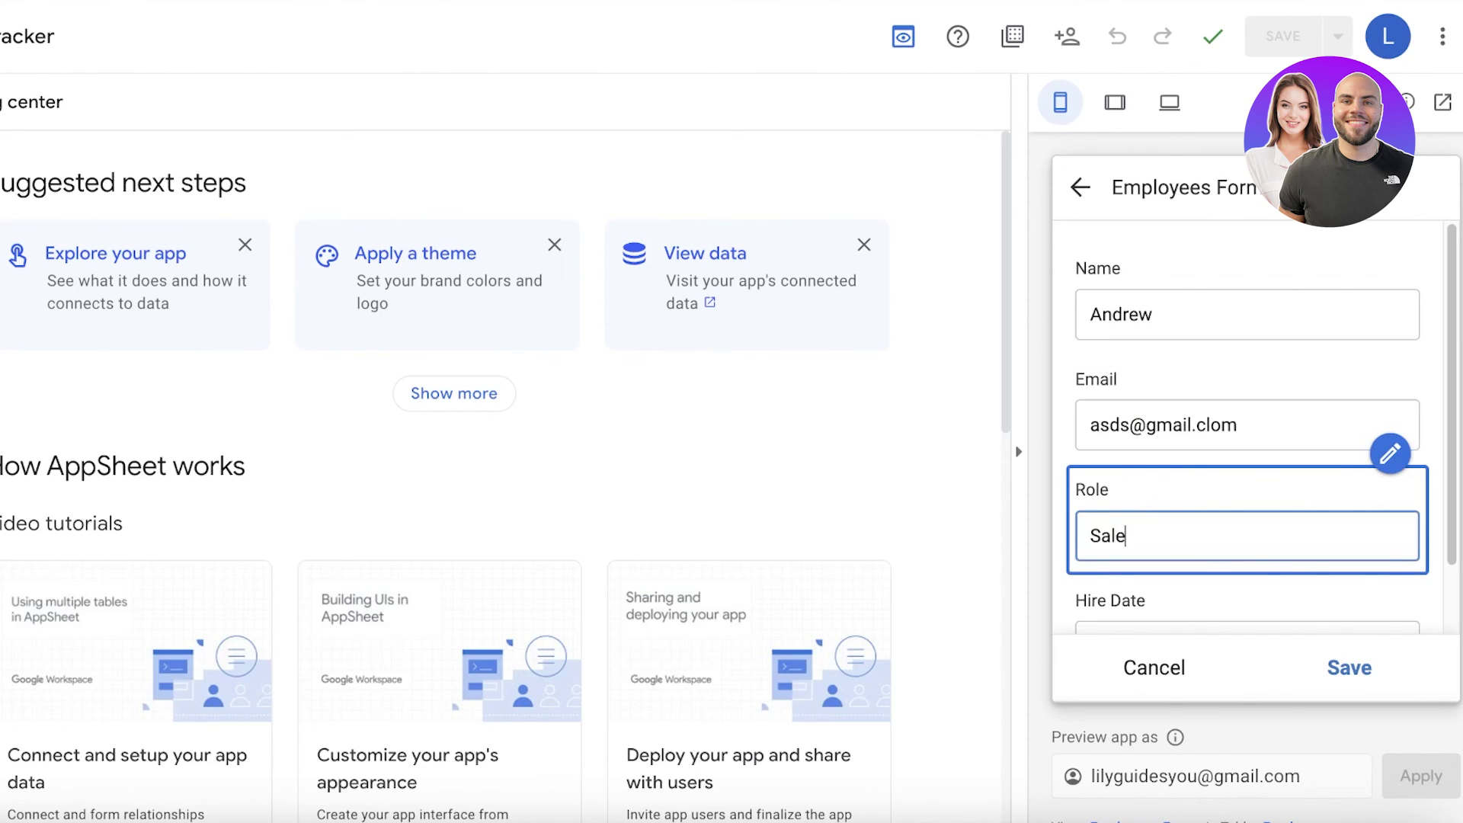
pyautogui.scroll(-1, 1191, 506)
pyautogui.click(1123, 610)
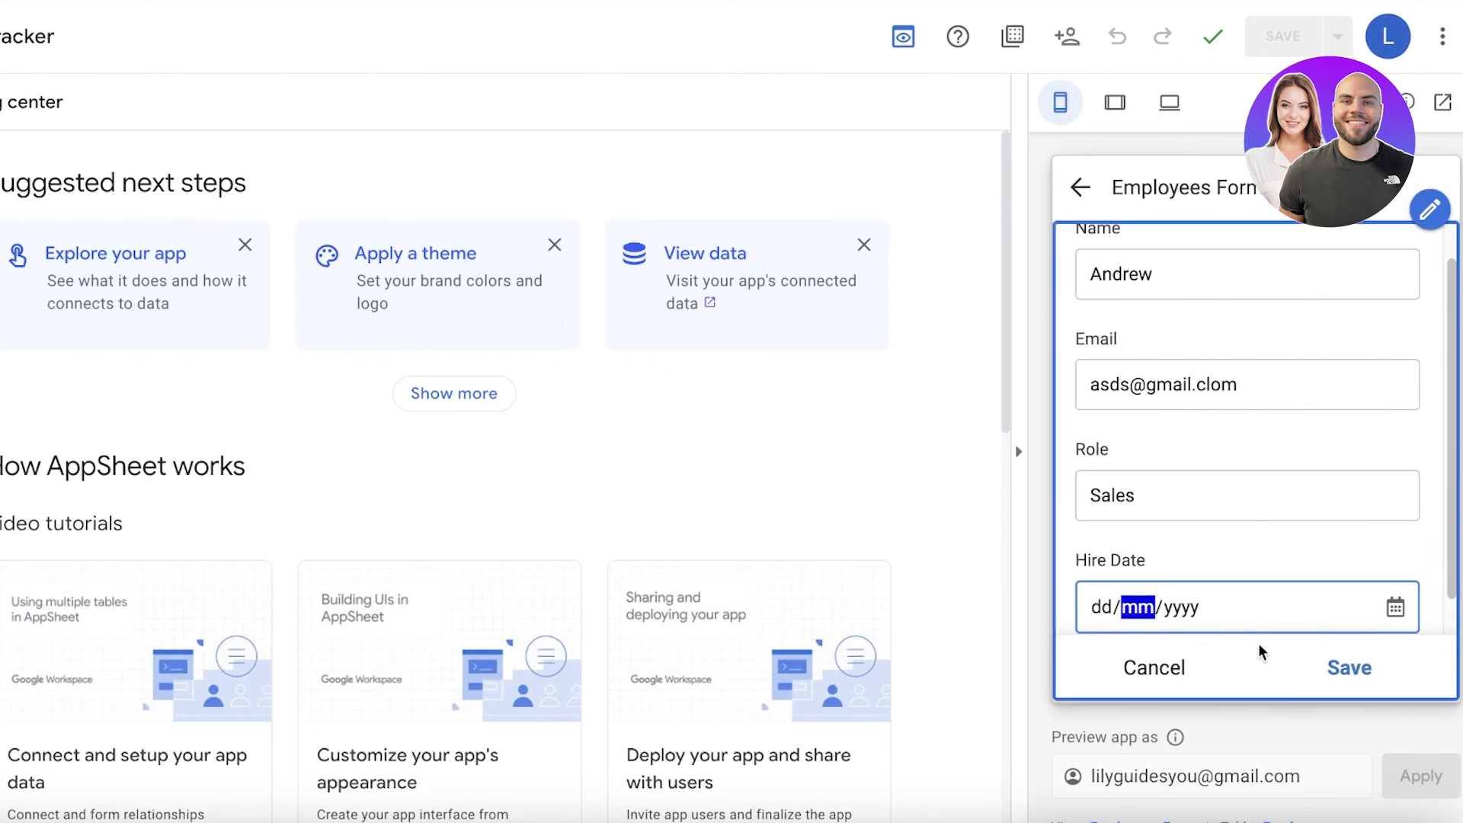
pyautogui.click(1395, 608)
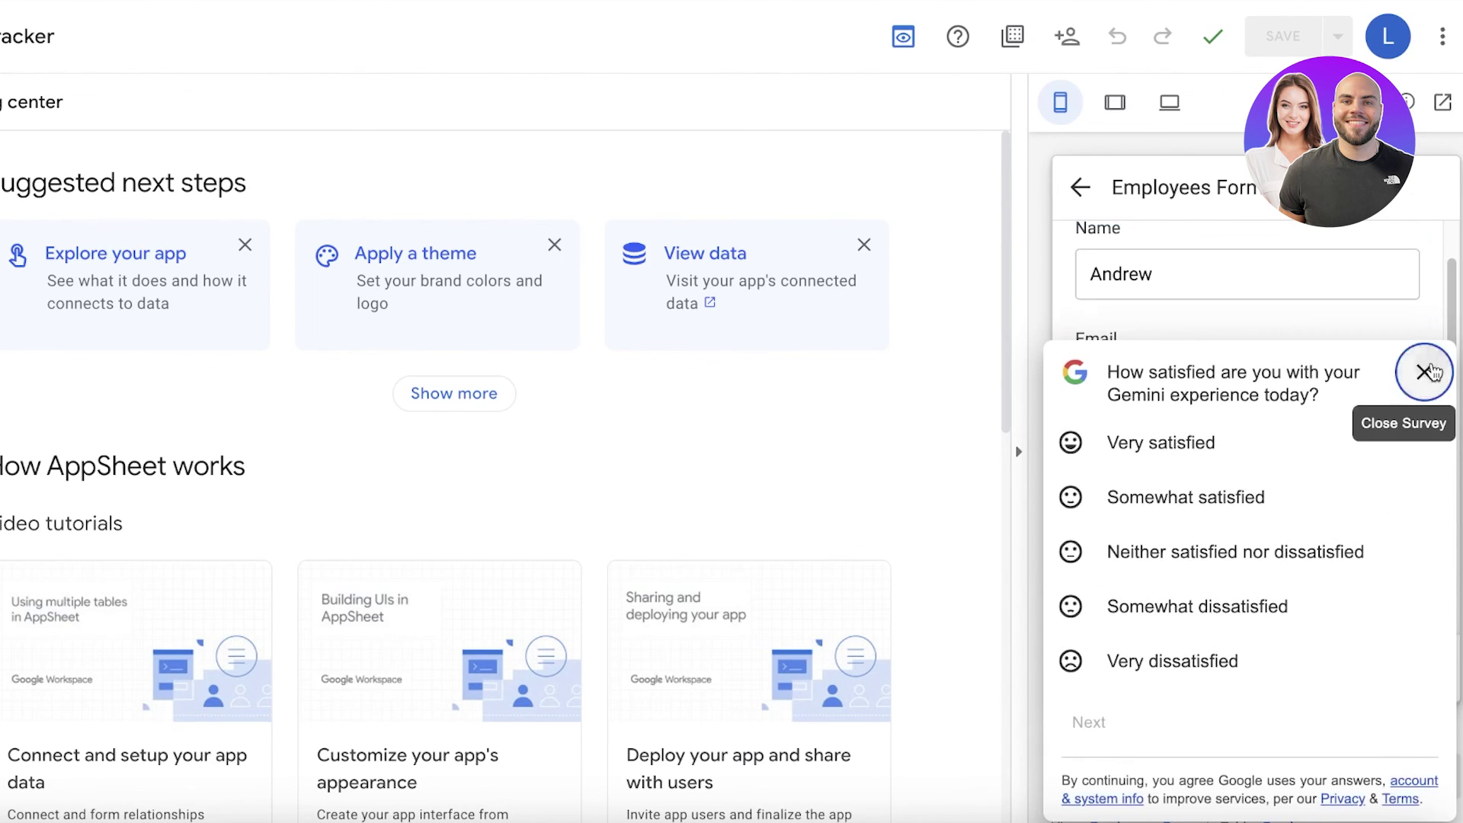
pyautogui.click(1423, 373)
pyautogui.click(1350, 668)
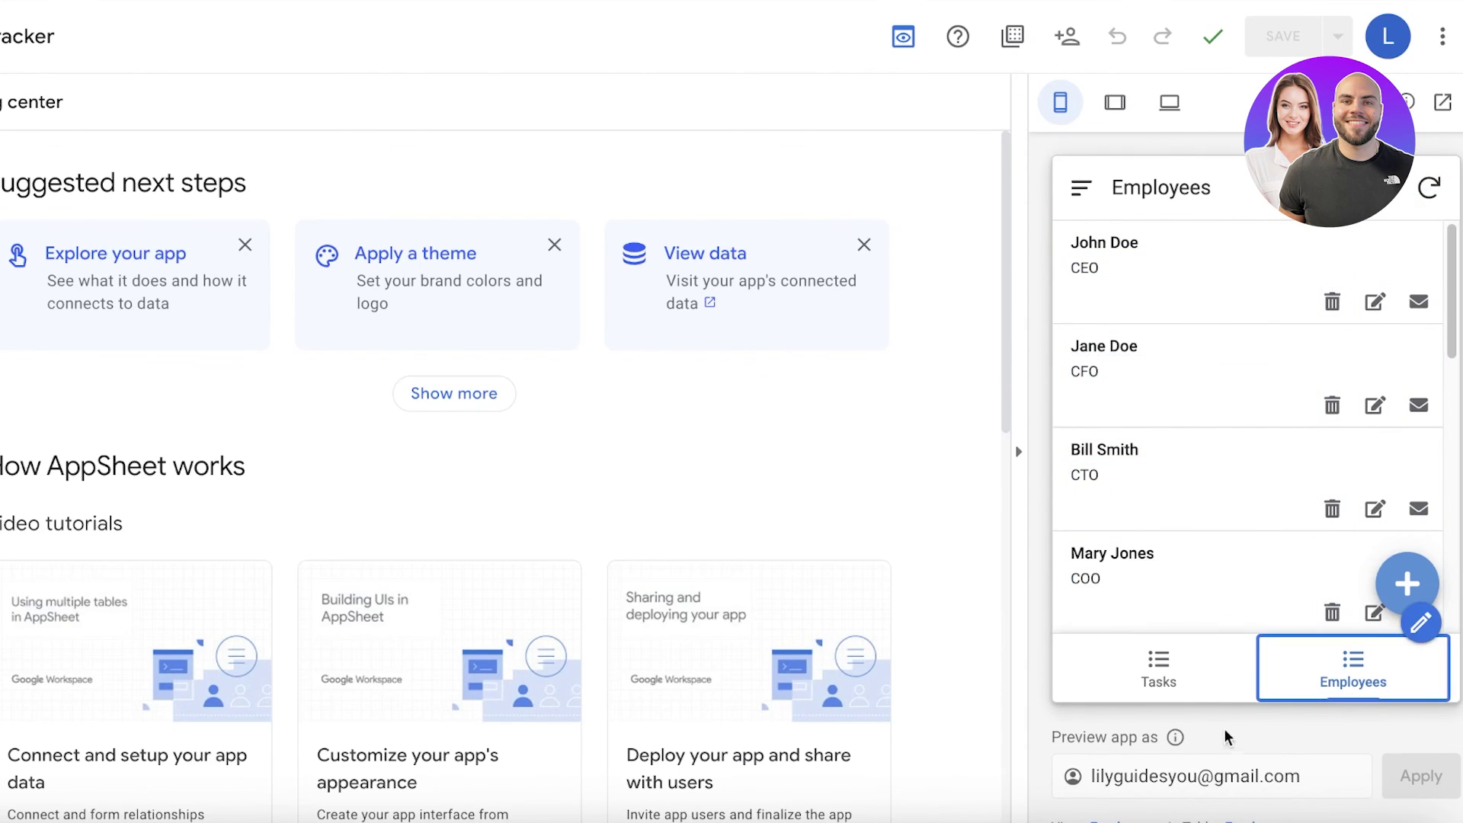
# In the preview's Tasks view, look at the new-task form without filling it in and delete the "Write blog post" task.
pyautogui.click(1179, 695)
pyautogui.click(1402, 581)
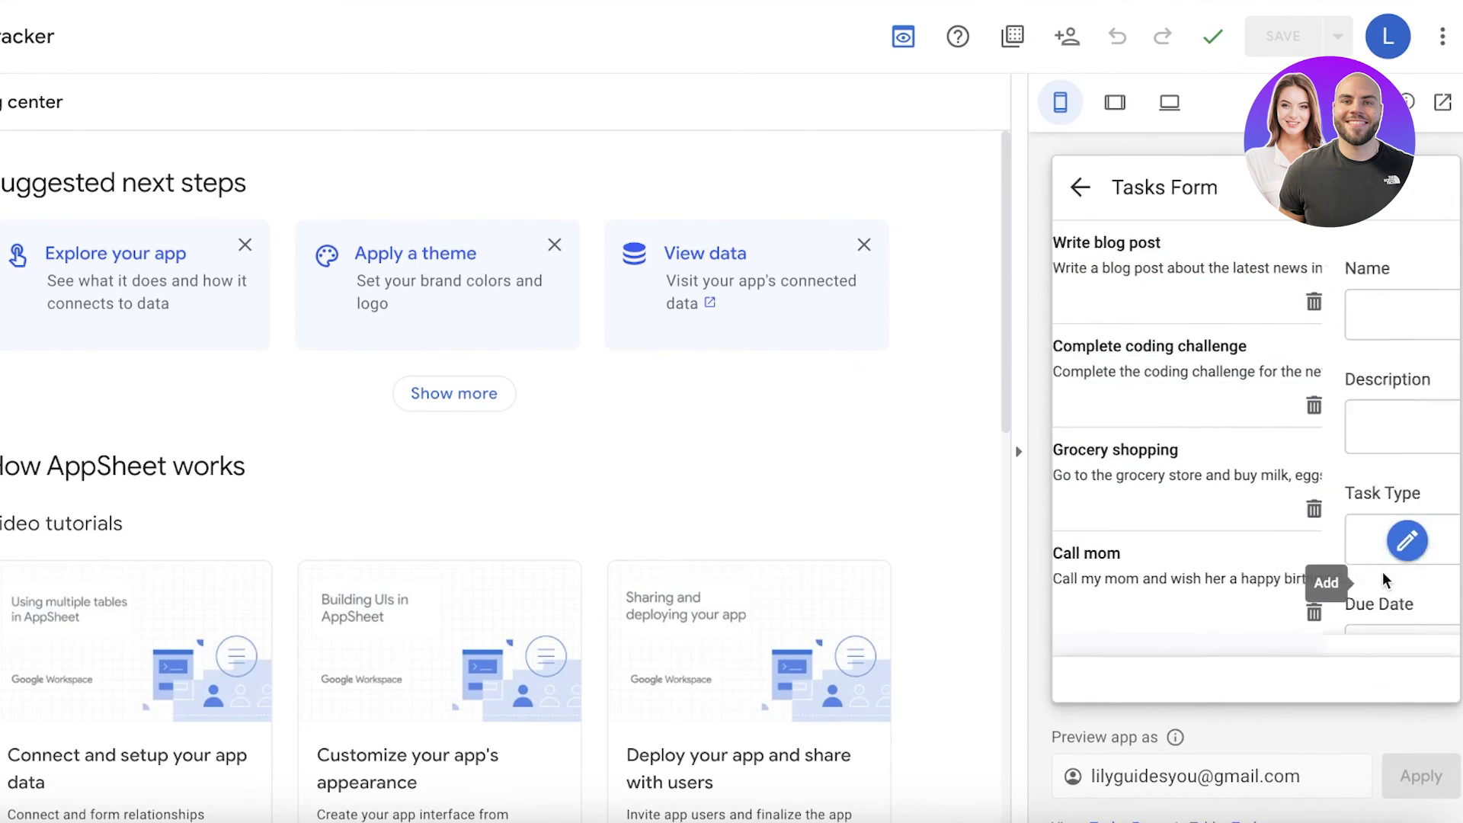
pyautogui.click(1081, 188)
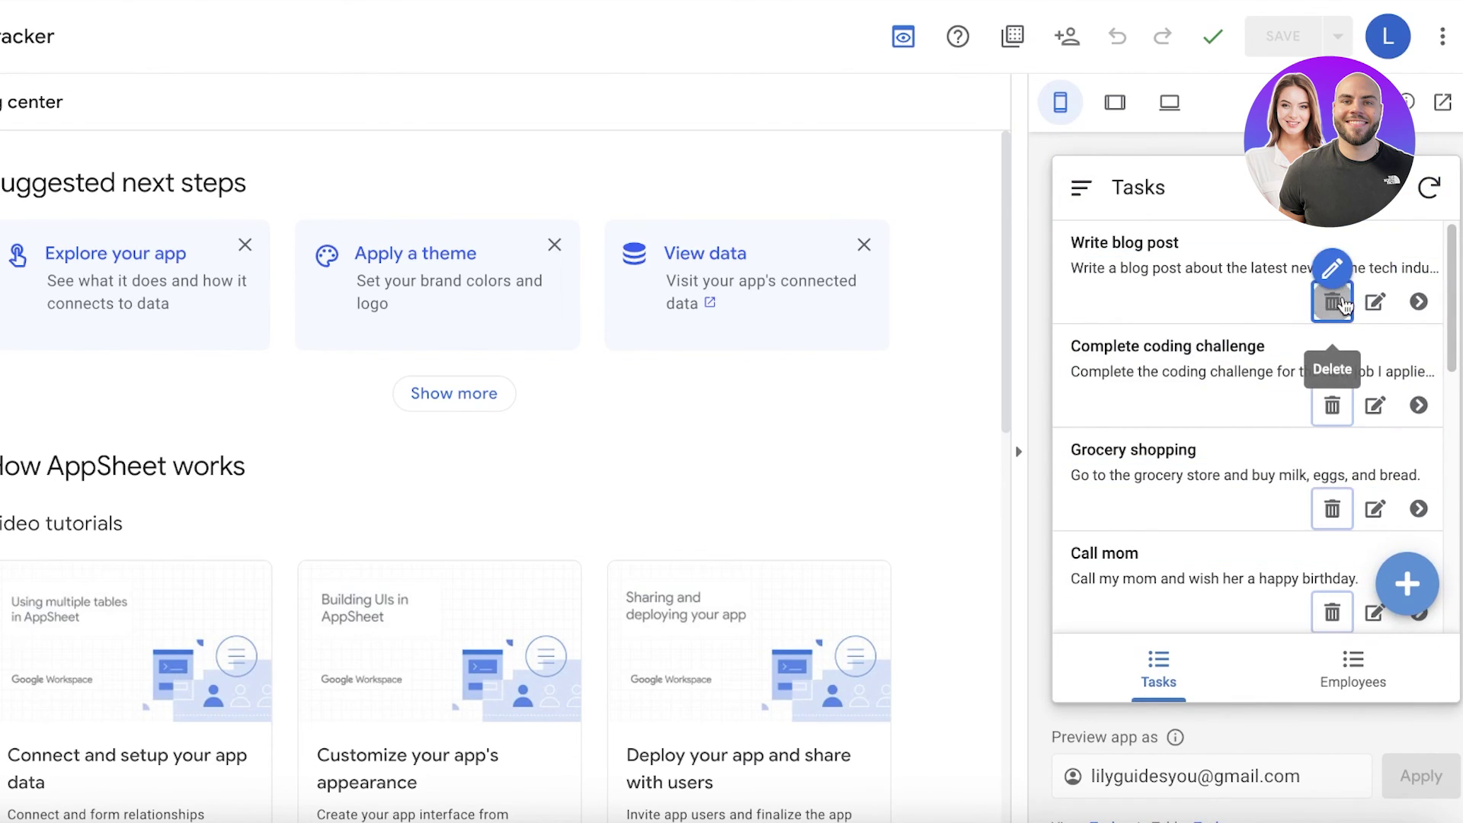
pyautogui.click(1332, 302)
pyautogui.click(1369, 424)
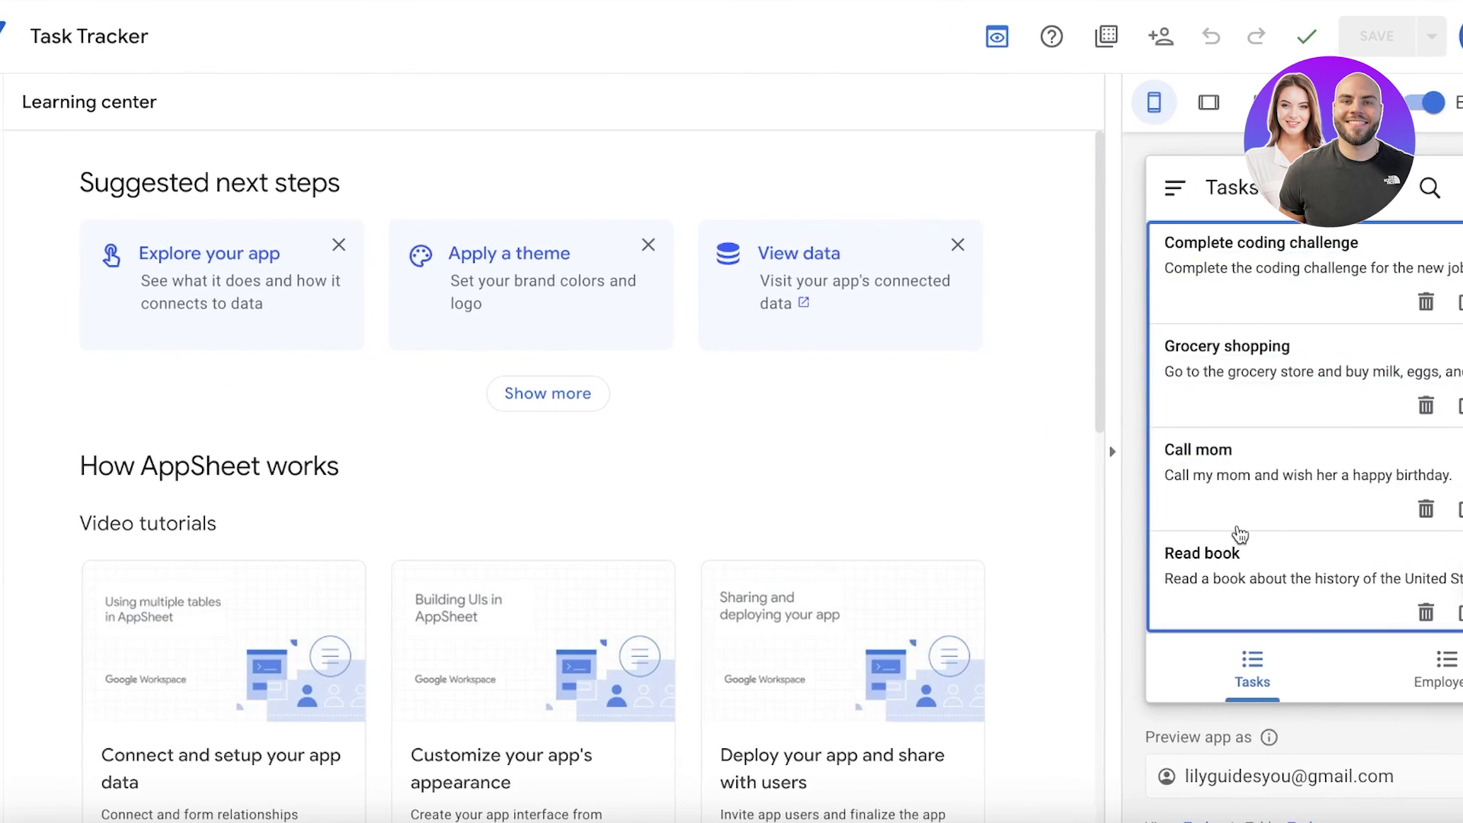
# Look over Task Tracker's Automation and Actions sections and return to the AppSheet home page.
pyautogui.moveTo(24, 226)
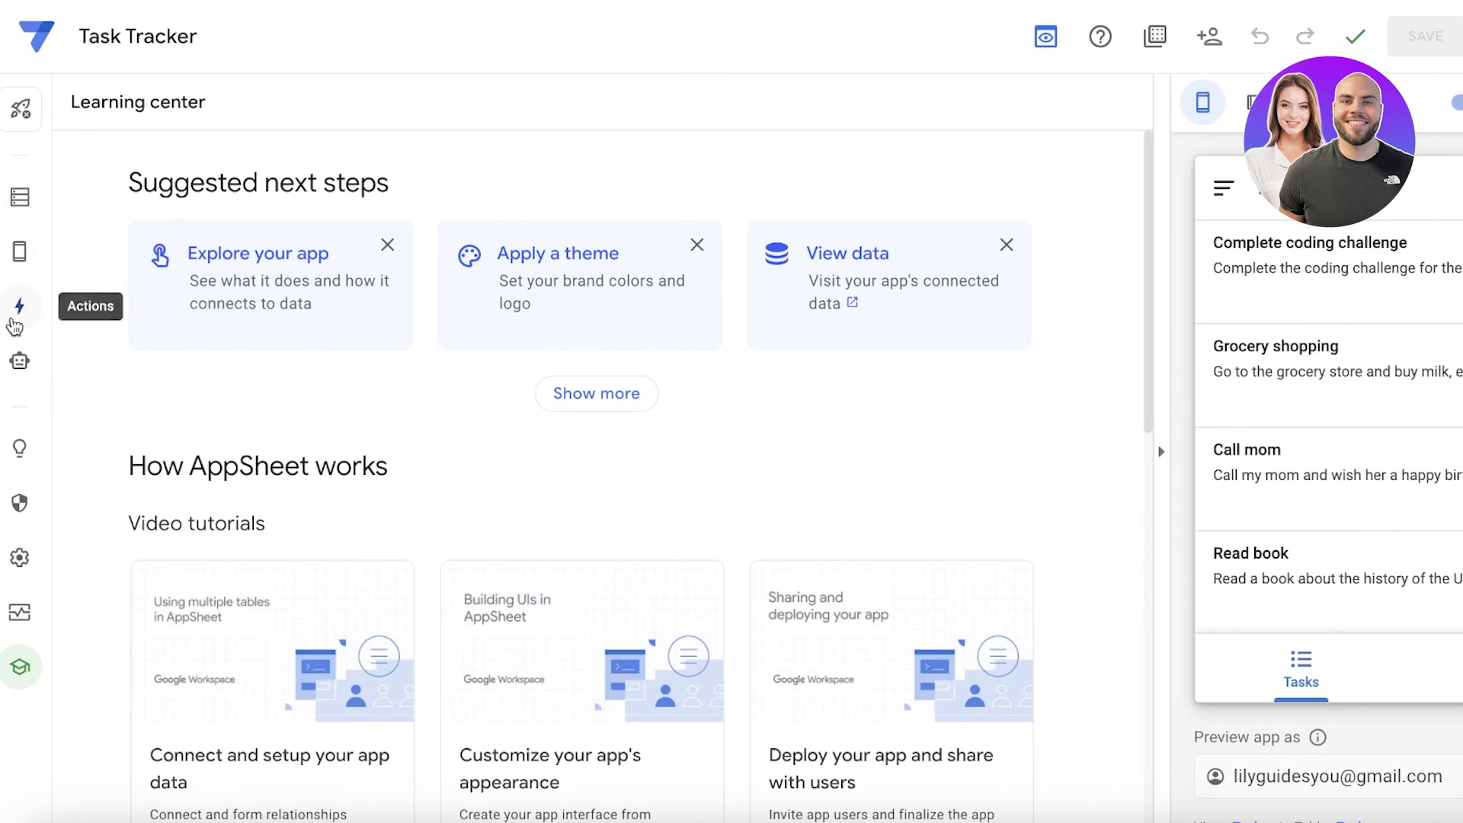
pyautogui.click(34, 363)
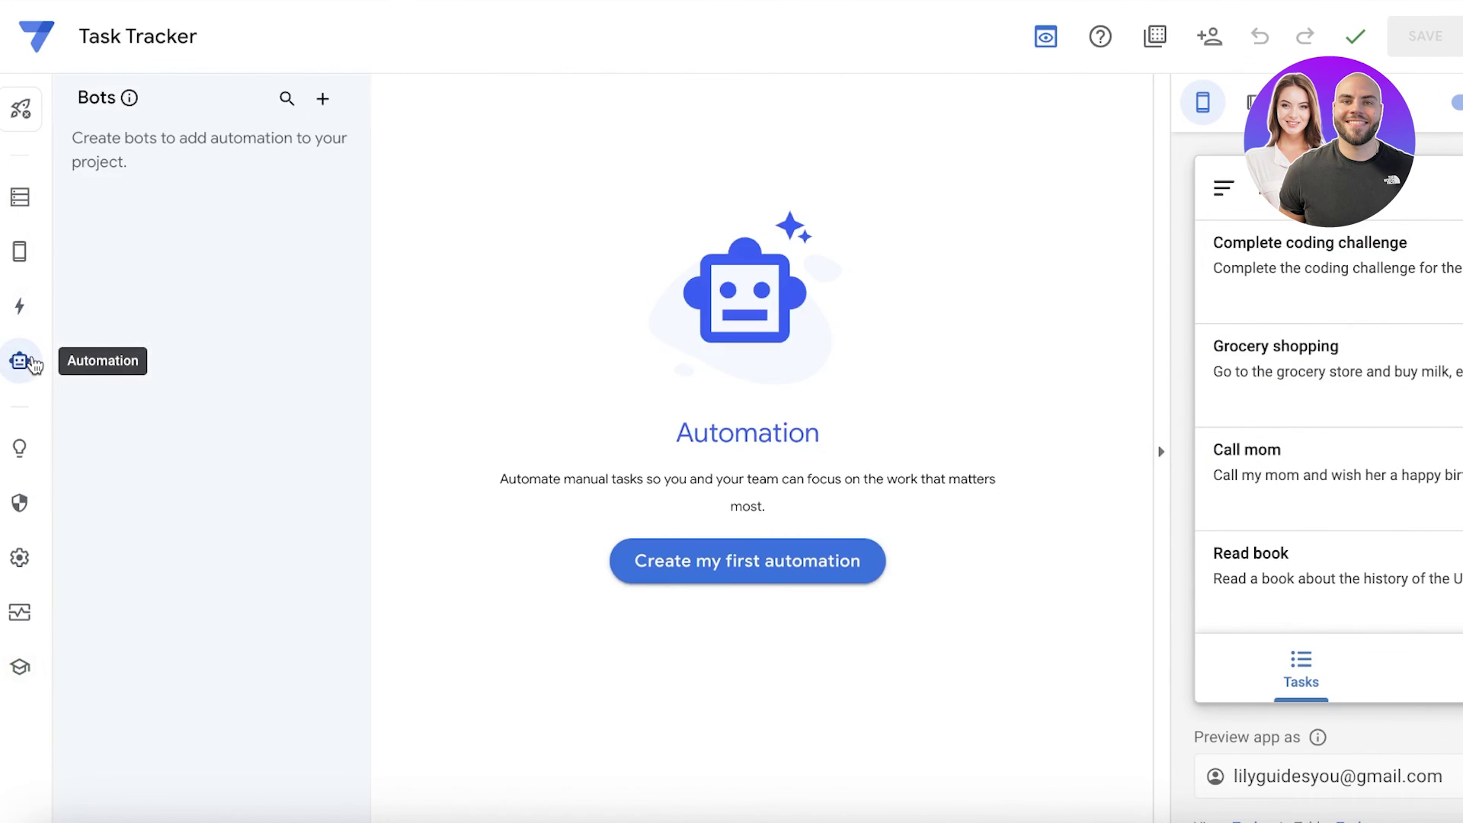
pyautogui.click(23, 308)
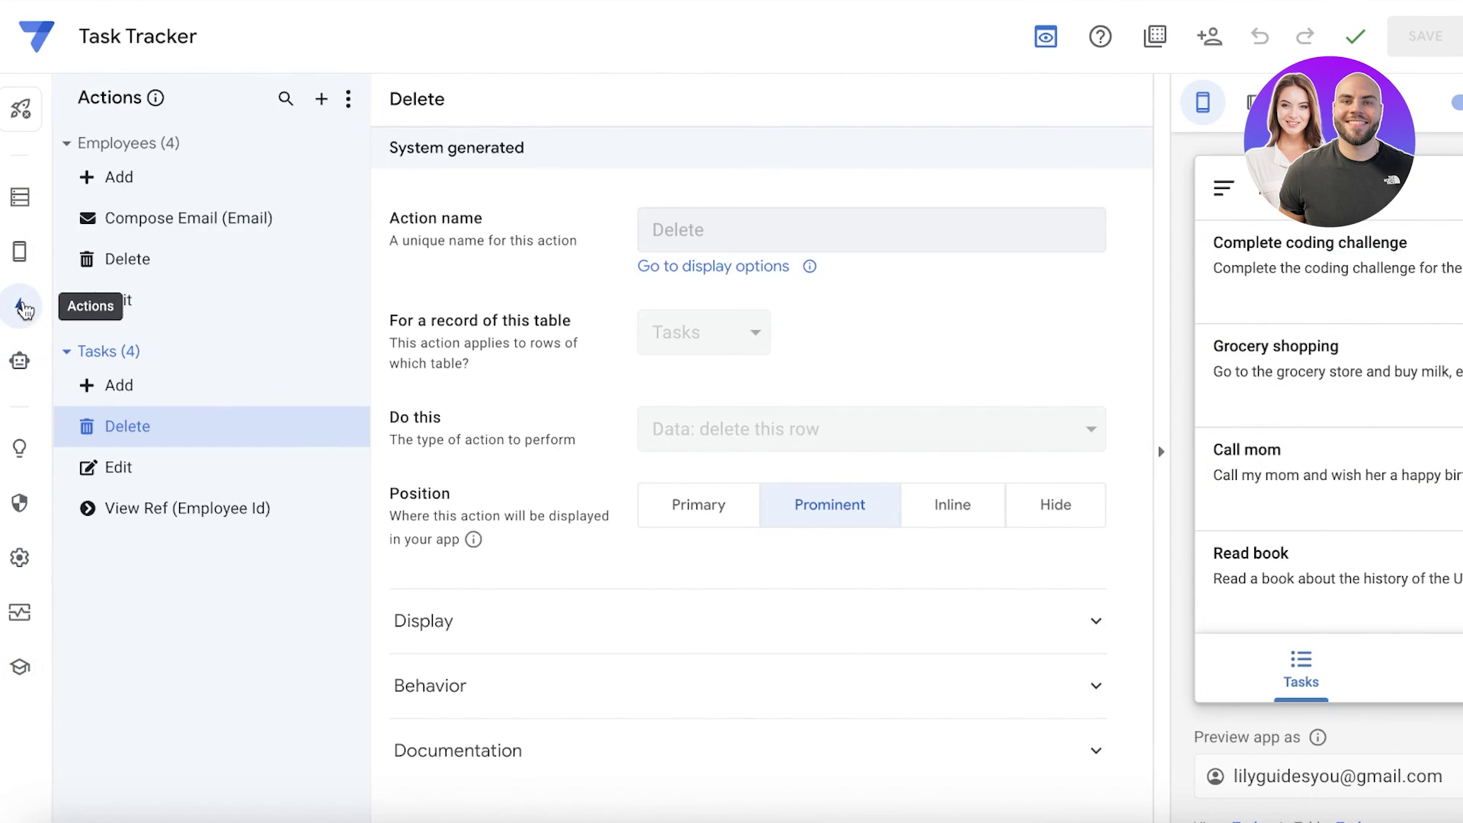
pyautogui.click(18, 381)
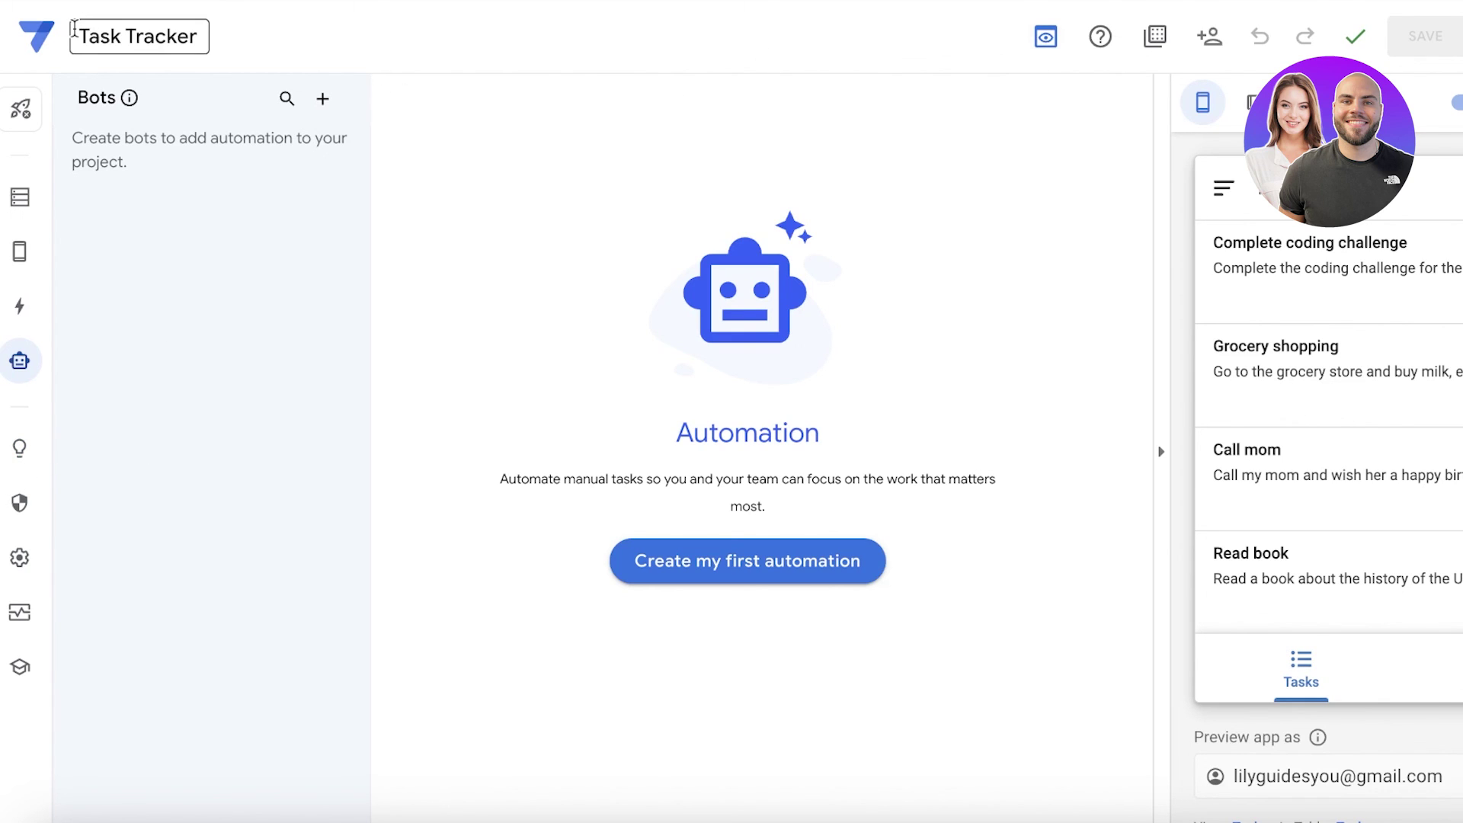
pyautogui.click(22, 38)
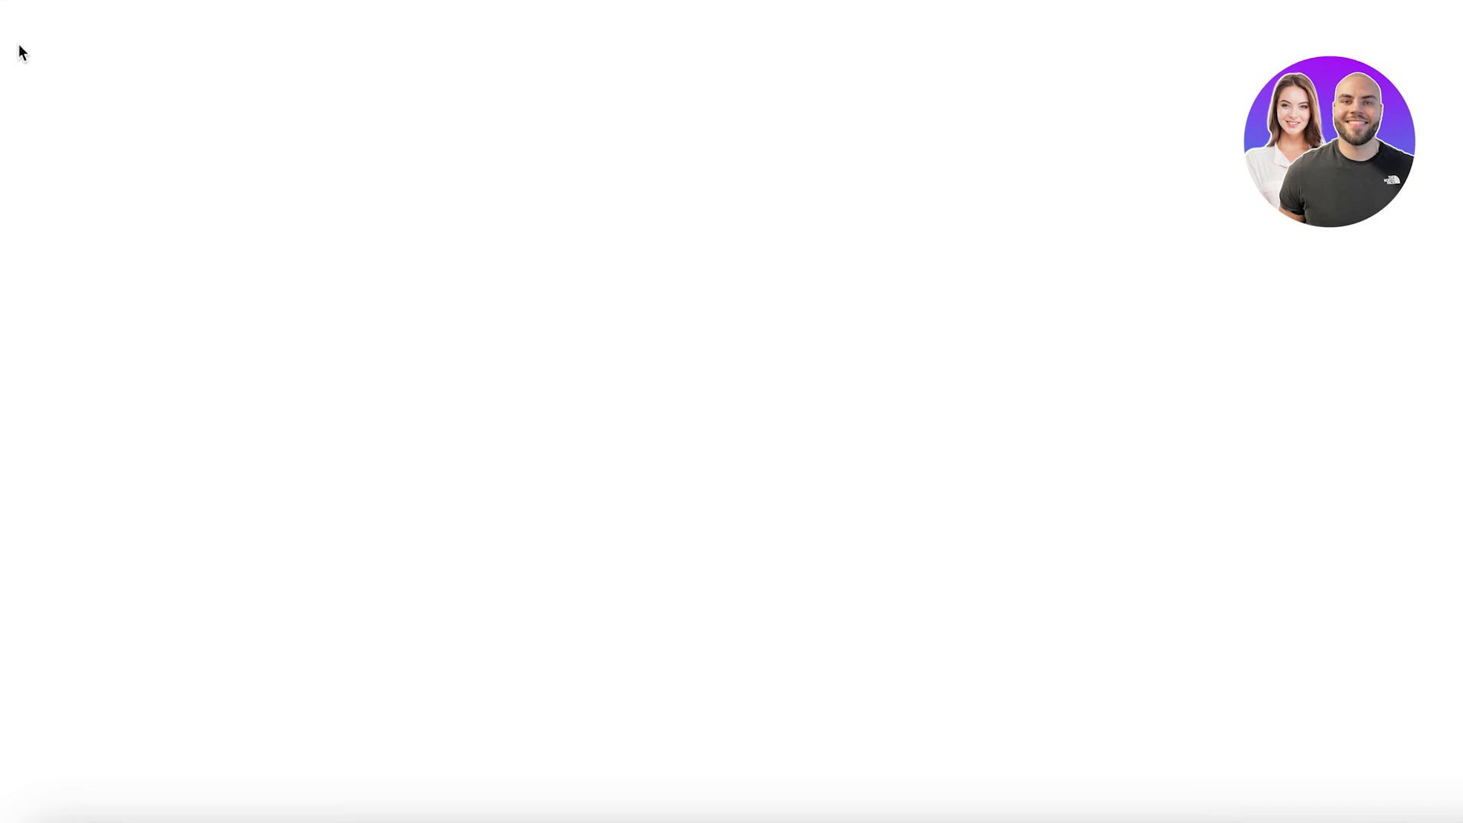